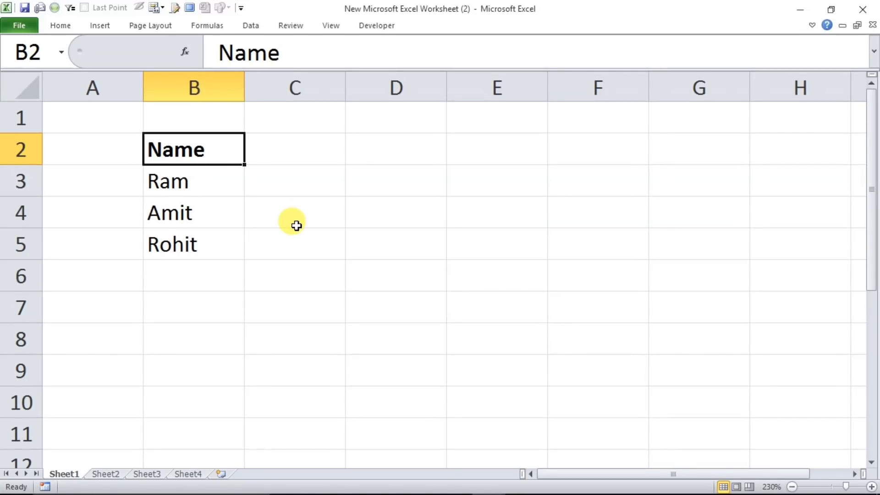
Search the help for "vlookup" and read the syntax section of the VLOOKUP function article
key("F1")
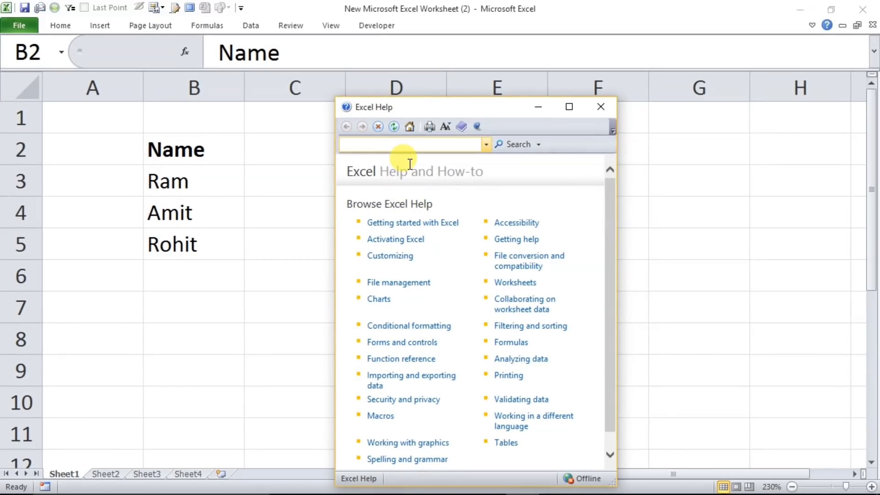
type("vlookup")
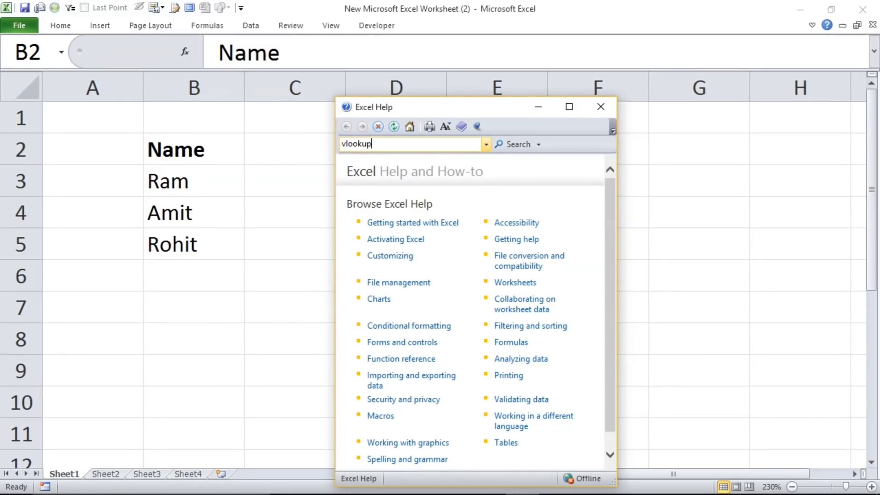
key("Return")
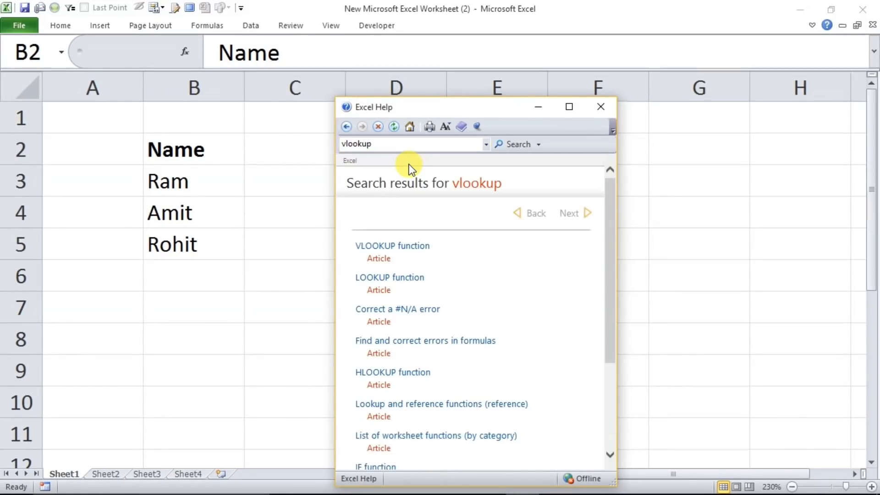
left_click(569, 106)
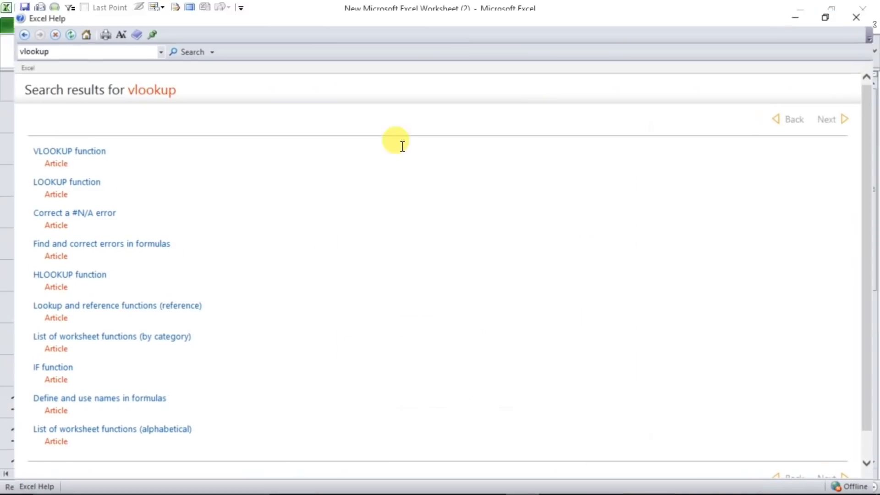
left_click(57, 145)
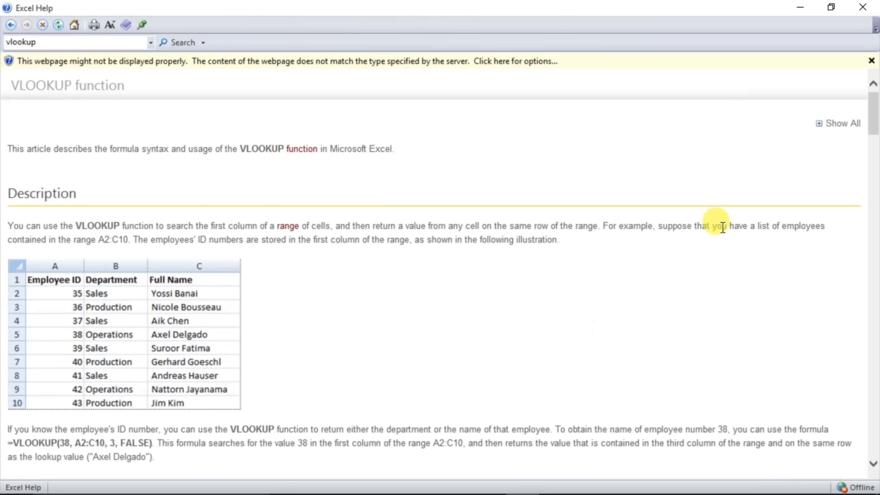
left_click_drag(873, 124, 875, 151)
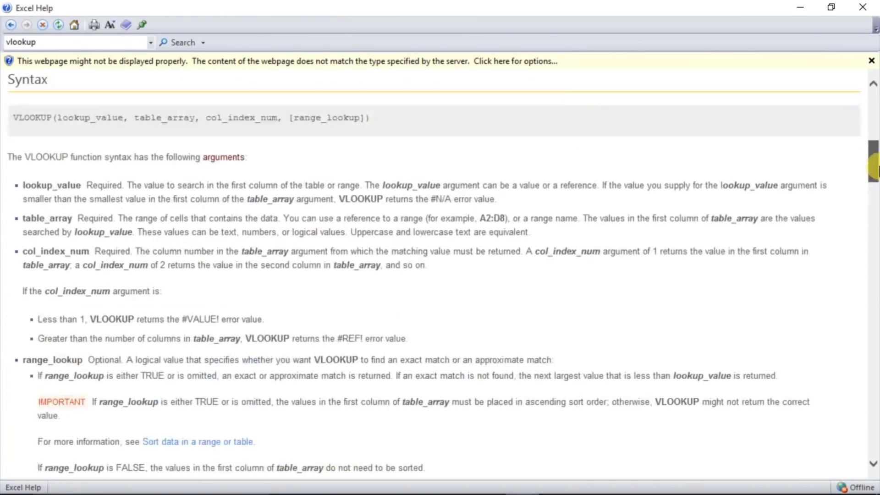
left_click(872, 7)
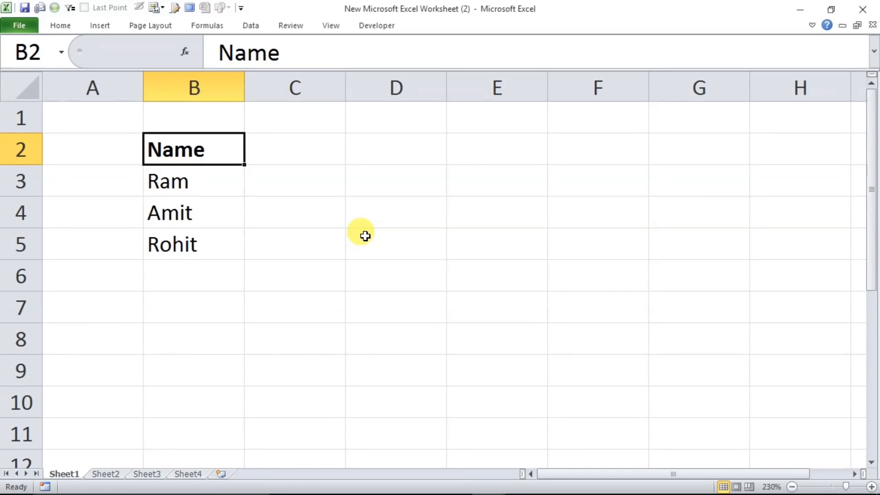
Expand and collapse the ribbon repeatedly, ending with it collapsed
key("ctrl+F1")
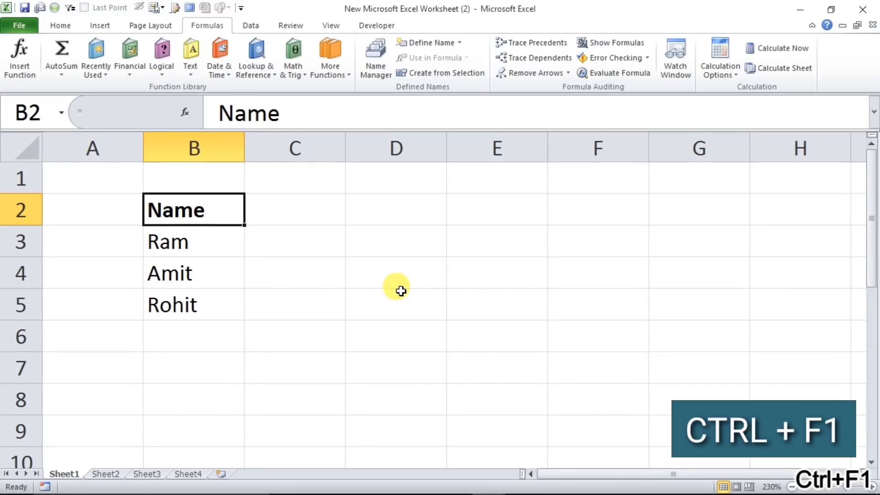
key("ctrl+F1")
key("ctrl+F1")
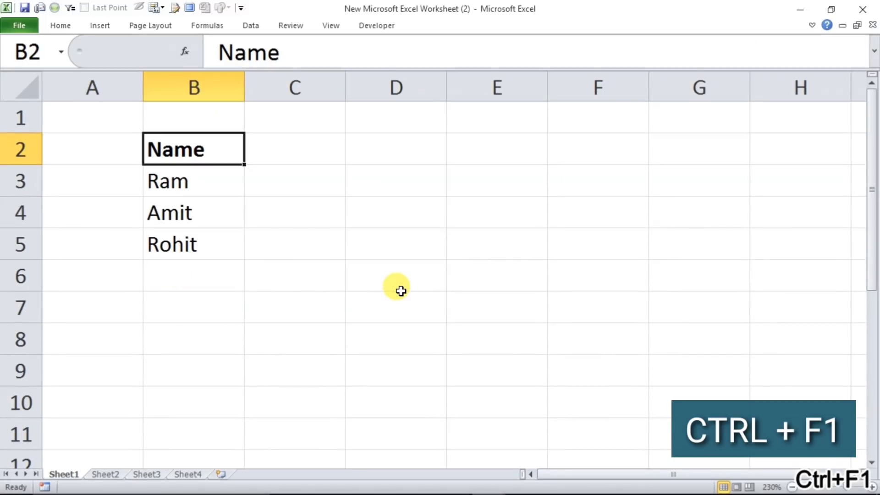
key("ctrl+F1")
key("ctrl+F1")
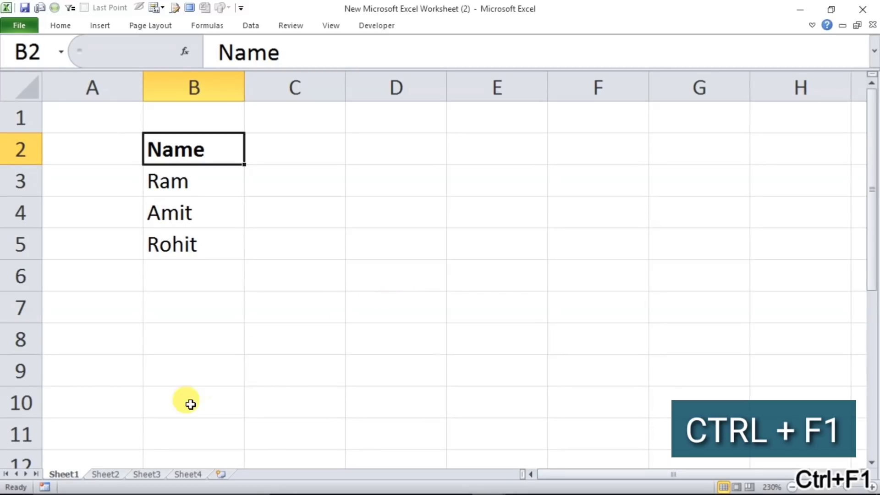
Create a default column chart on Sheet2 from the name and marks table in B2:C6
left_click(102, 475)
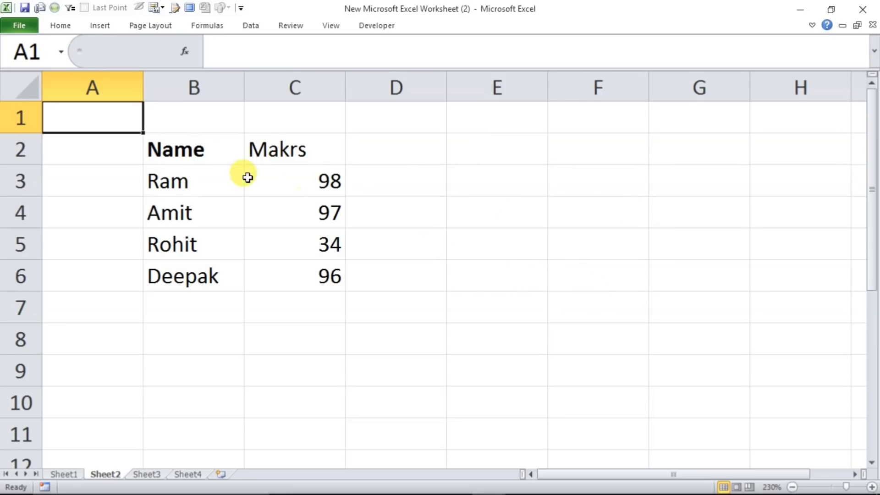
left_click_drag(175, 156, 285, 271)
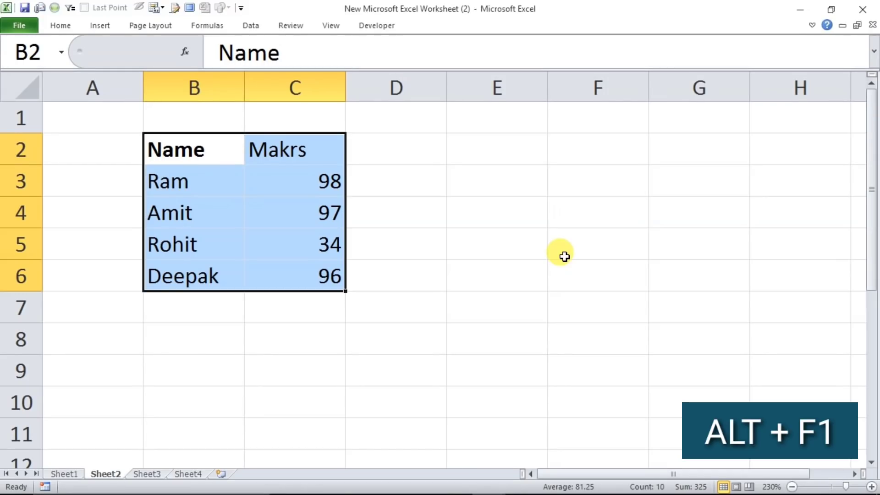
key("alt+F1")
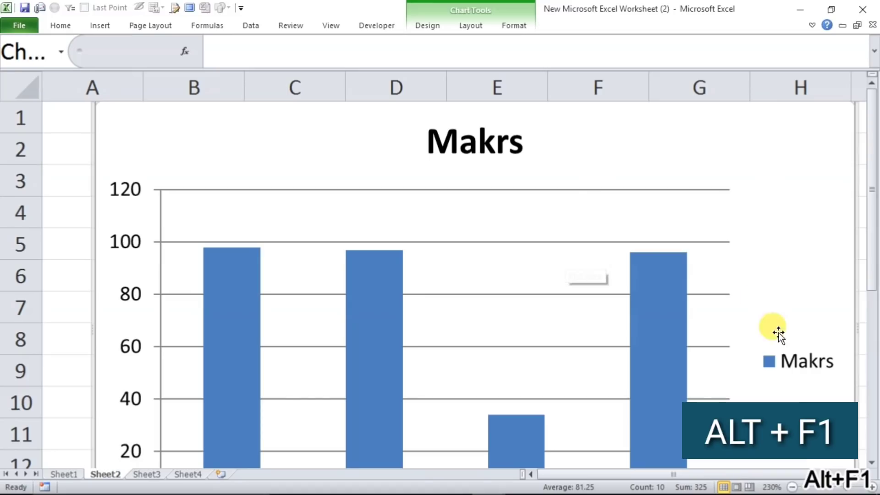
Move the marks chart off the names column so it covers about columns C to I, rows 2 to 15
left_click(791, 488)
left_click(791, 488)
left_click(792, 487)
left_click(791, 488)
left_click(791, 487)
left_click(792, 487)
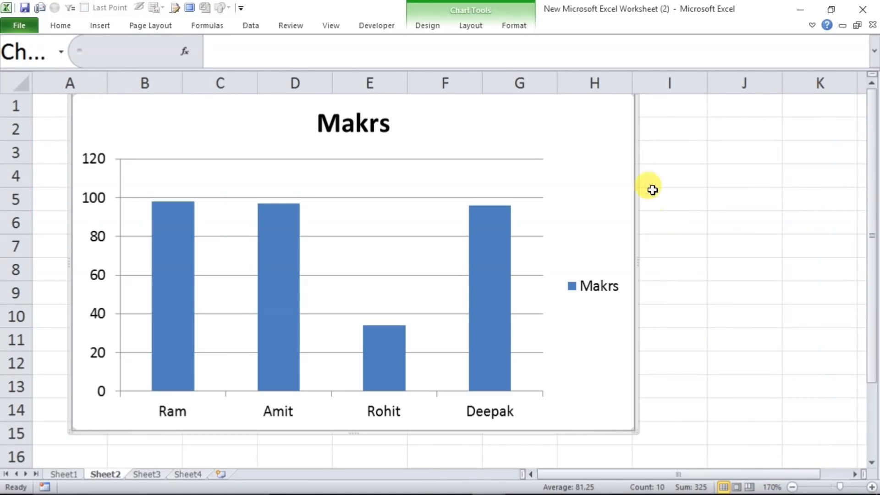
left_click_drag(603, 167, 738, 191)
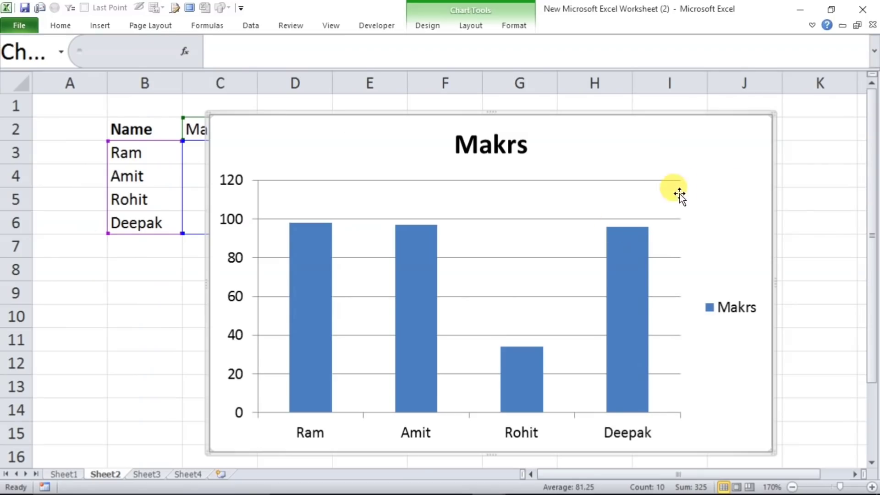
Review the chart's design and layout options, and delete the chart from Sheet2
left_click(431, 25)
left_click(472, 25)
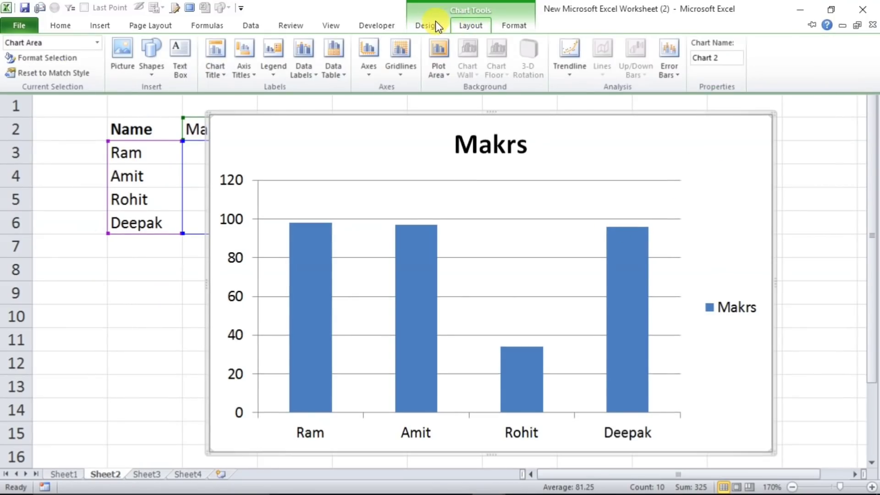
left_click(428, 26)
left_click(430, 26)
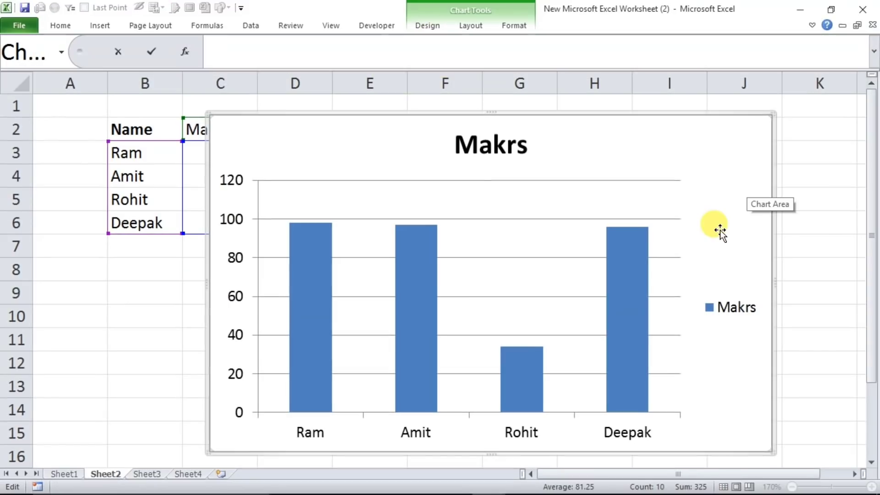
left_click(738, 150)
key("Delete")
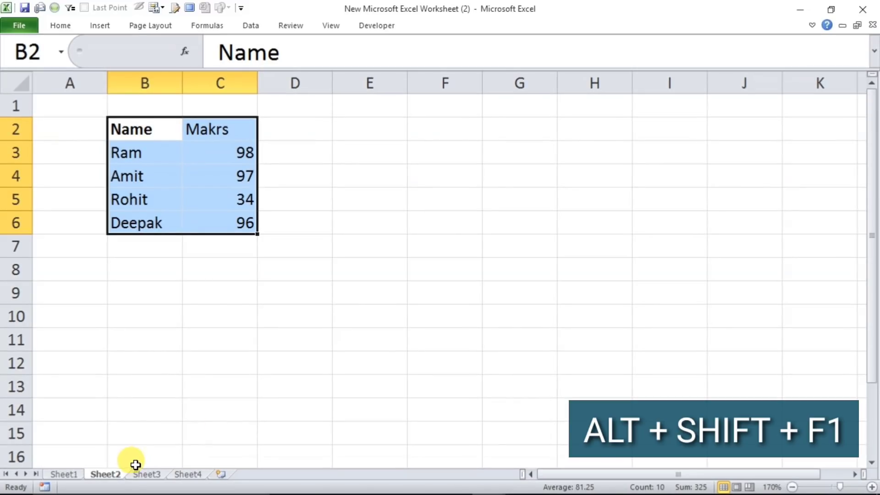
Insert a new blank worksheet before Sheet2 and return to Sheet1
key("alt+shift+F1")
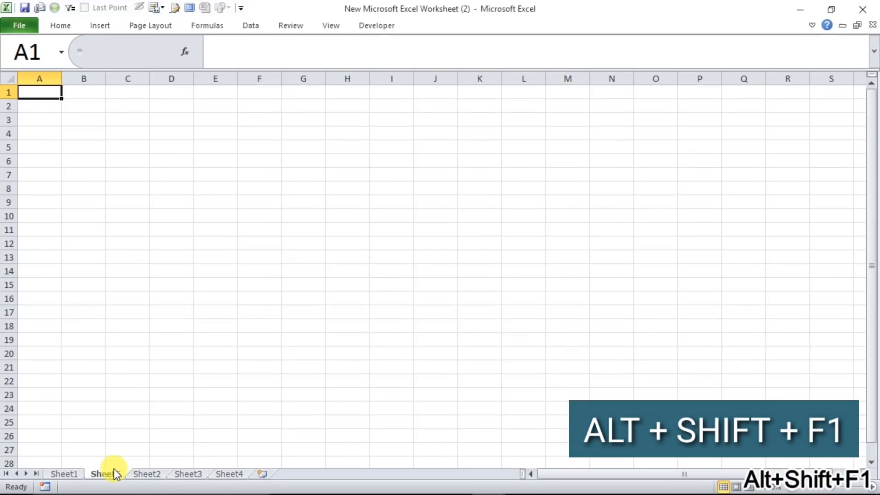
left_click(57, 475)
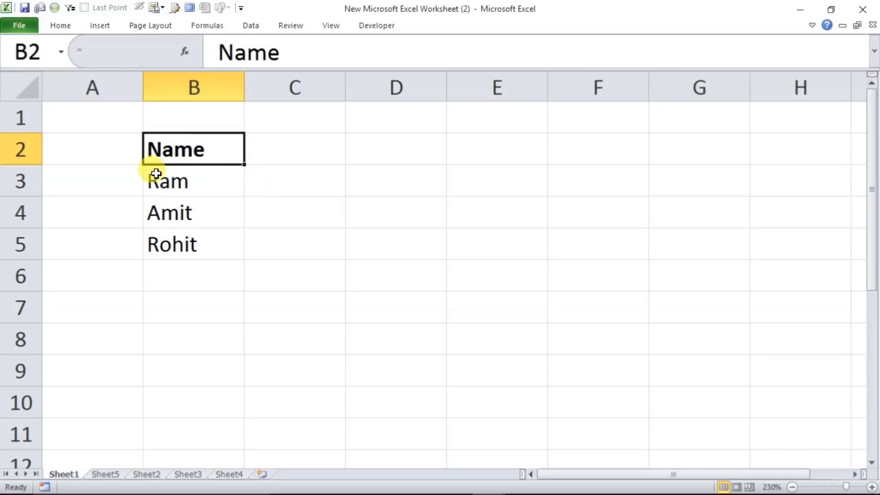
left_click(168, 182)
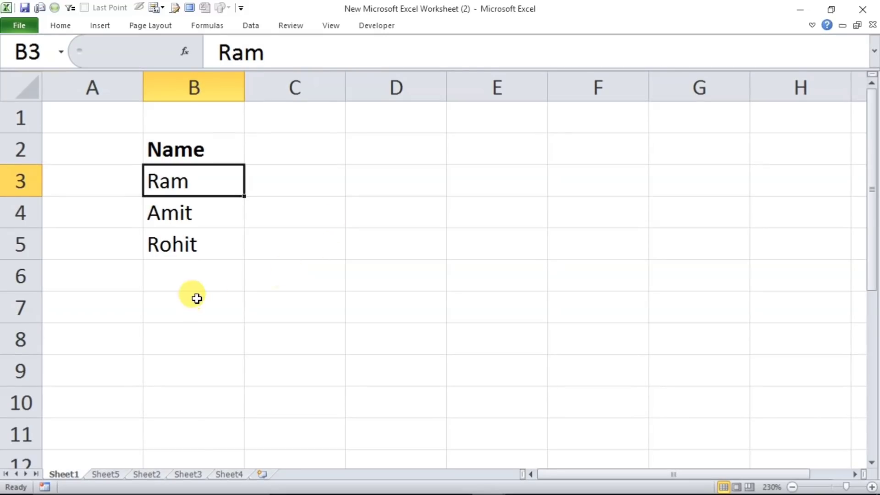
left_click(203, 217)
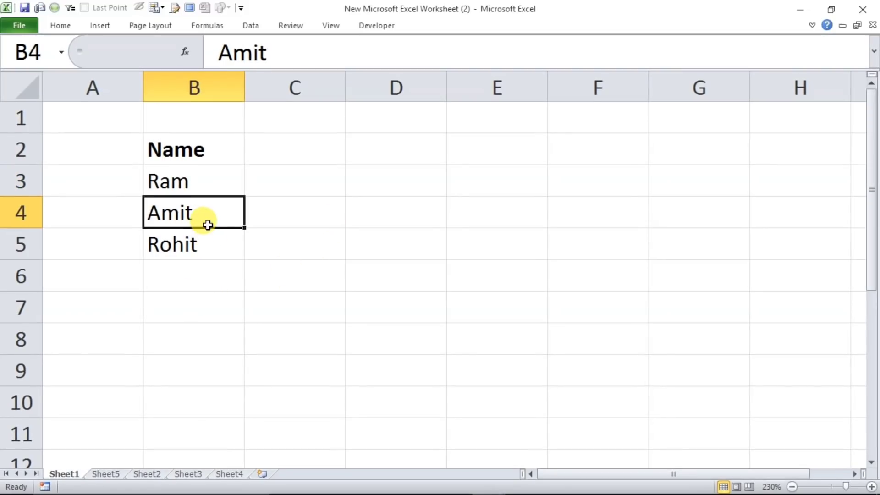
double_click(205, 213)
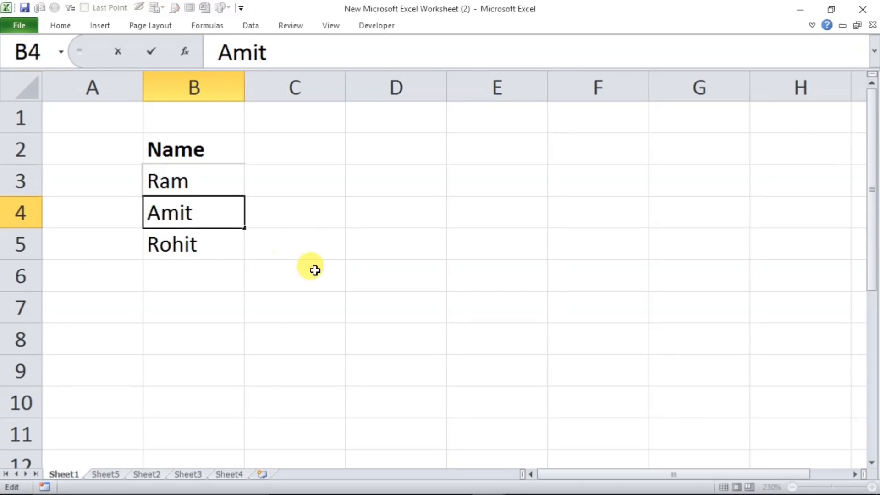
left_click(380, 270)
Append the surname to the existing name in cell B5 by editing the cell in place
left_click(201, 247)
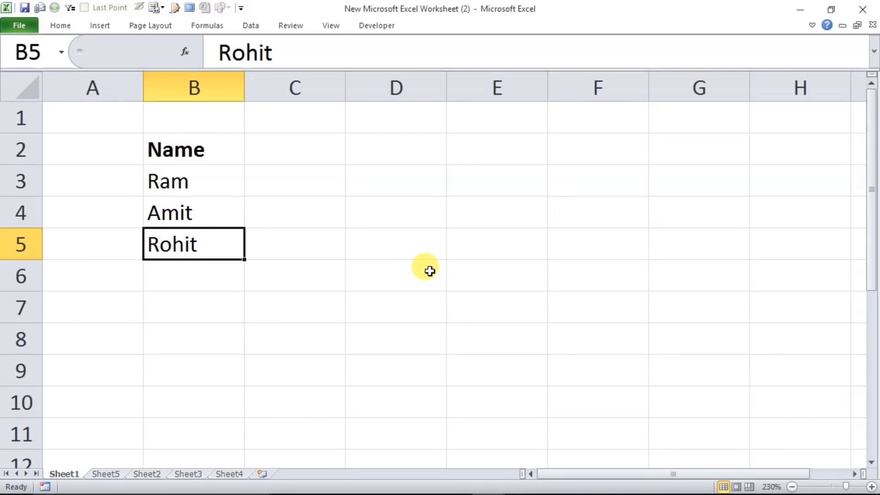
key("F2")
key("F2")
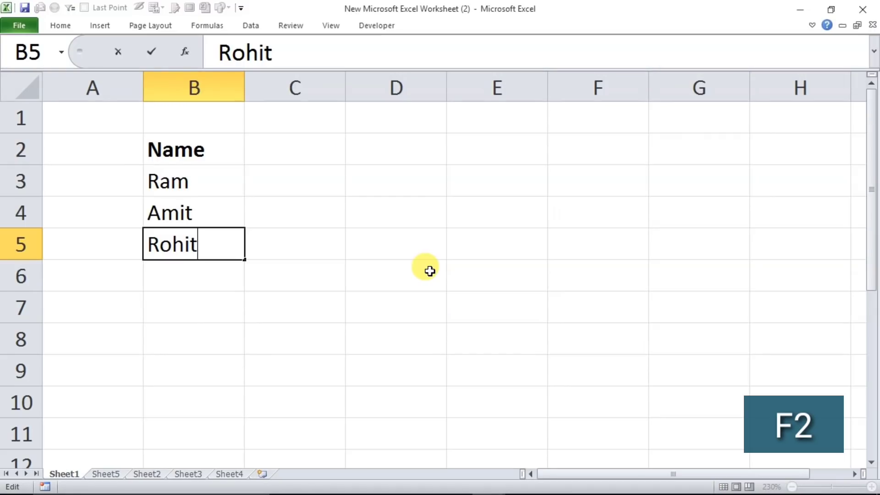
type("kumar")
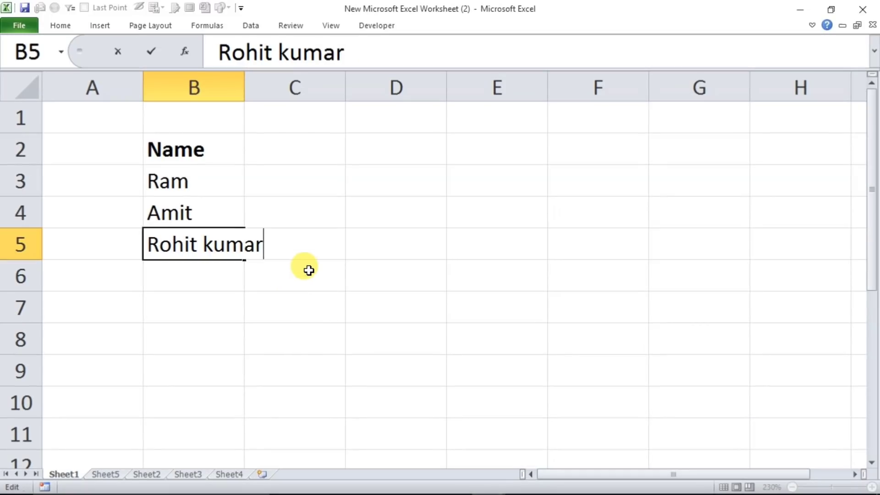
key("Return")
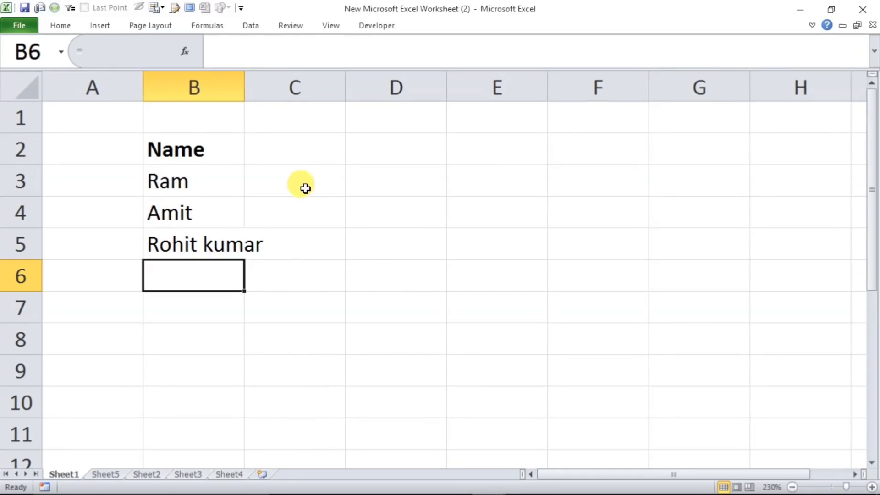
Add a comment to cell B3 containing the sample text "h fghfgj fj"
left_click(199, 181)
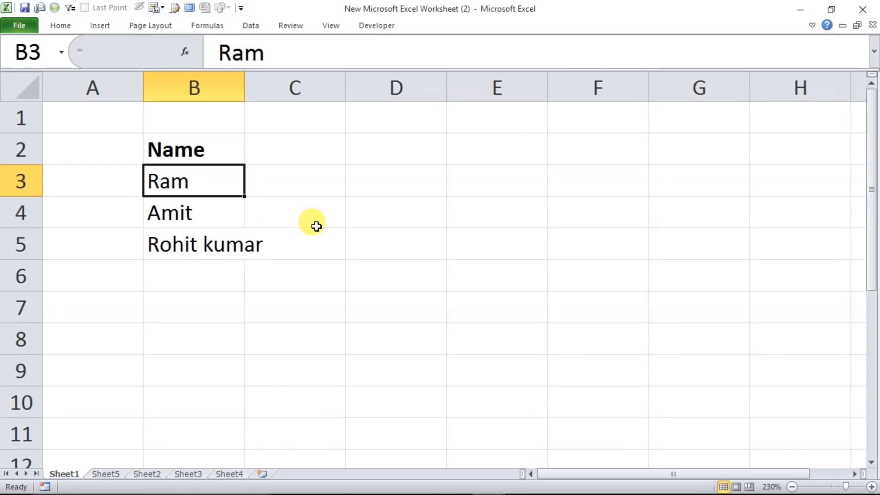
key("shift+F2")
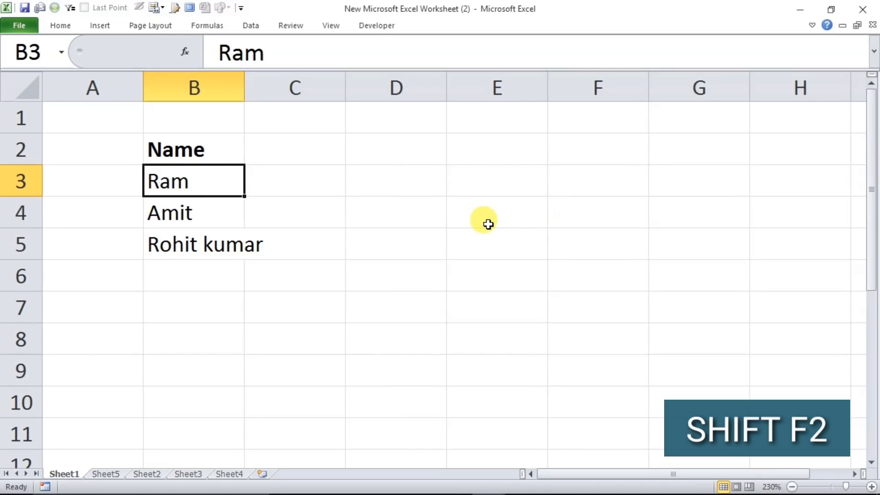
key("shift+F2")
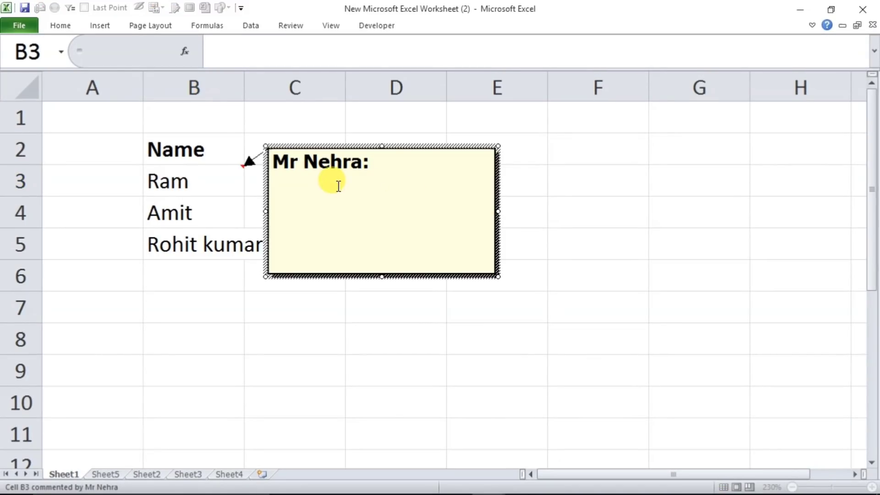
type("h fg")
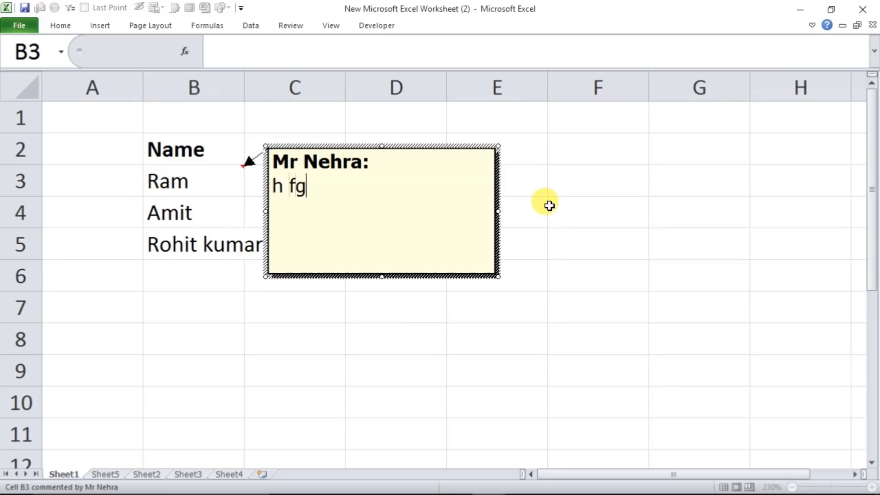
type("hfgj fju")
left_click(573, 264)
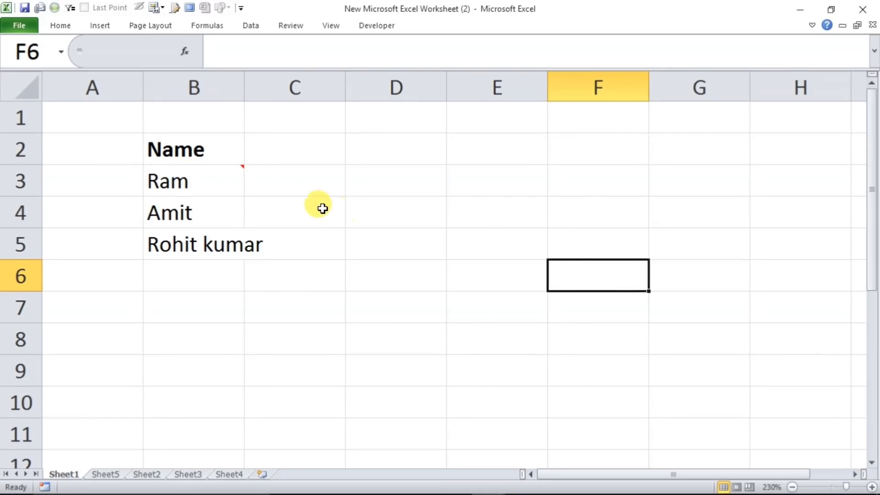
Append the sample text "u tyutyutyu tu" to the existing comment on cell B3
mouse_move(213, 185)
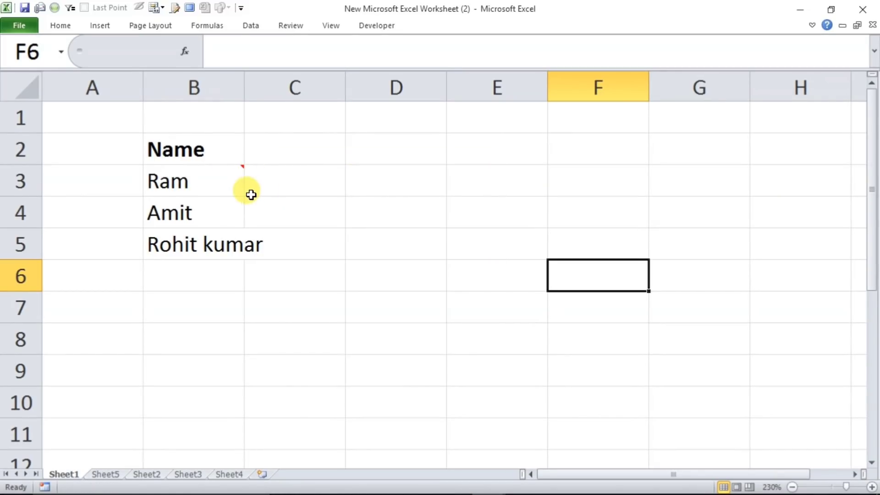
left_click(201, 180)
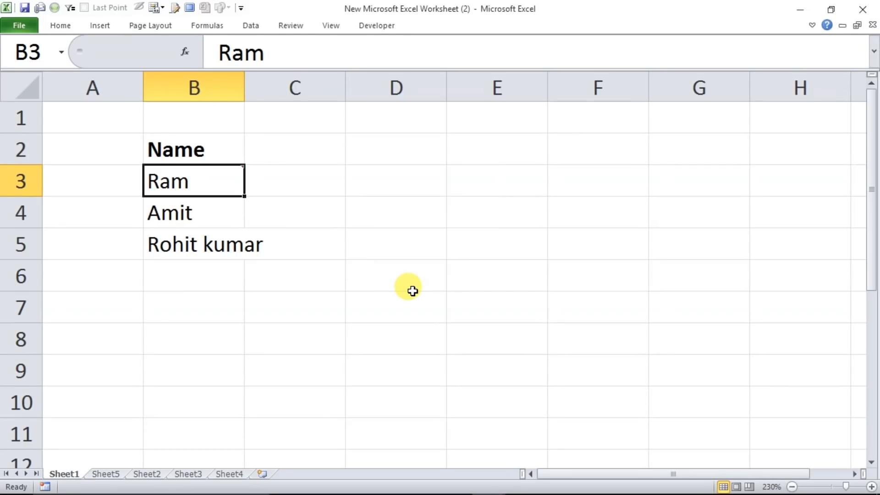
key("shift+F2")
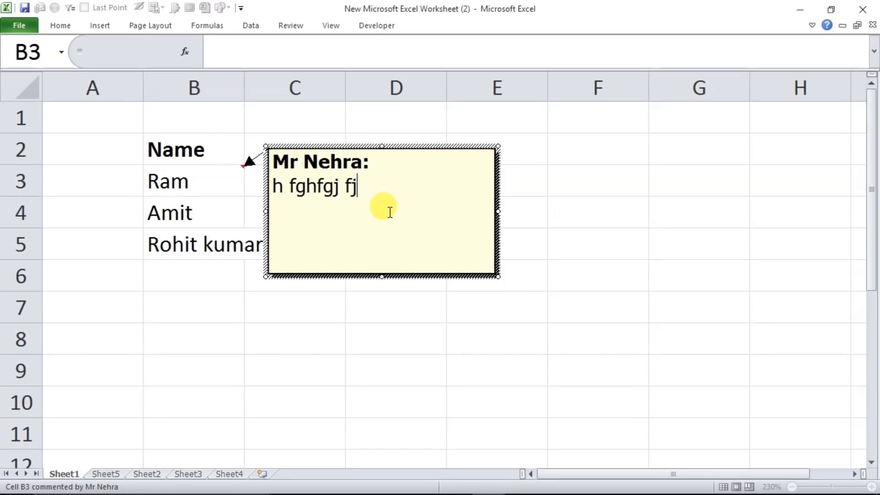
type("u tyutyutyu tu")
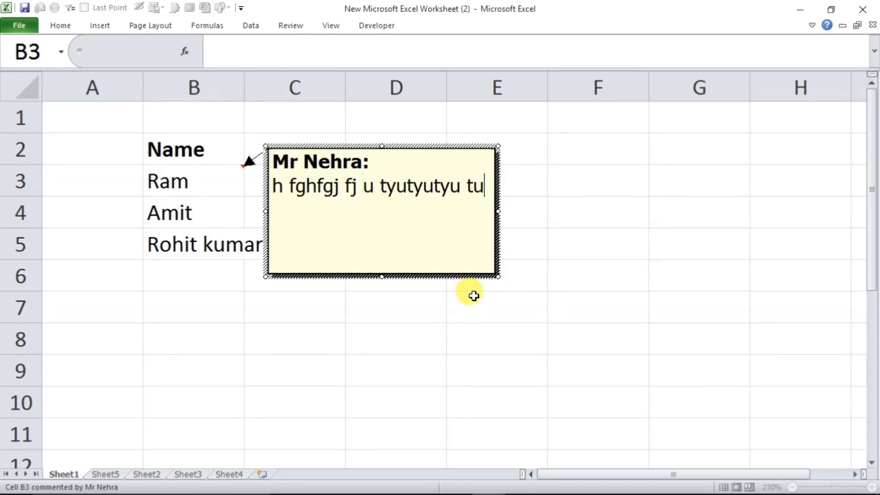
left_click(461, 337)
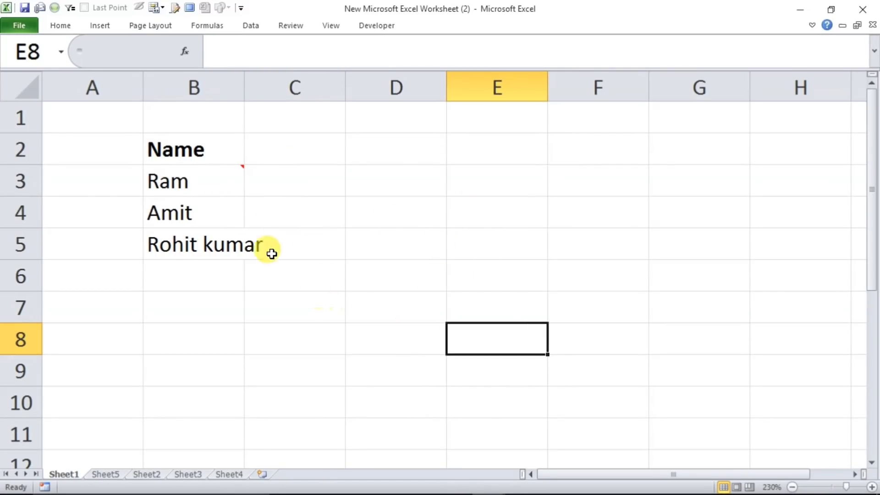
Reopen the comment on cell B3, select its frame, and return to the cell
left_click(197, 183)
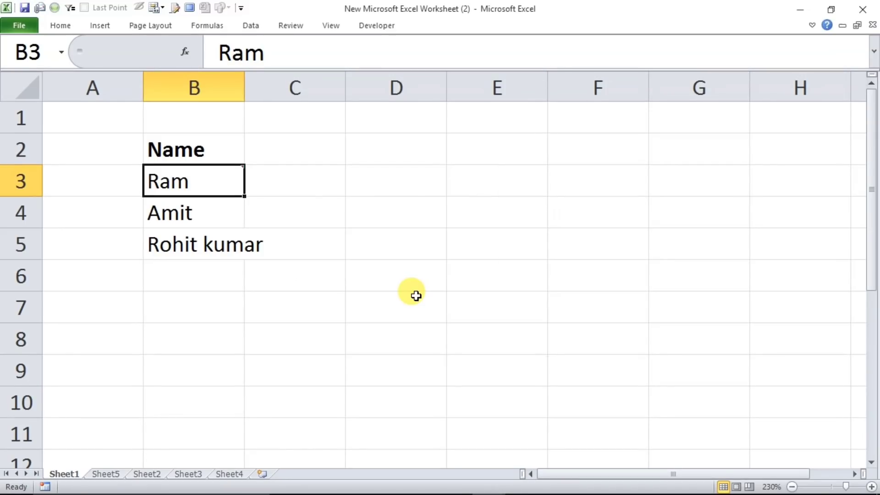
key("shift+F2")
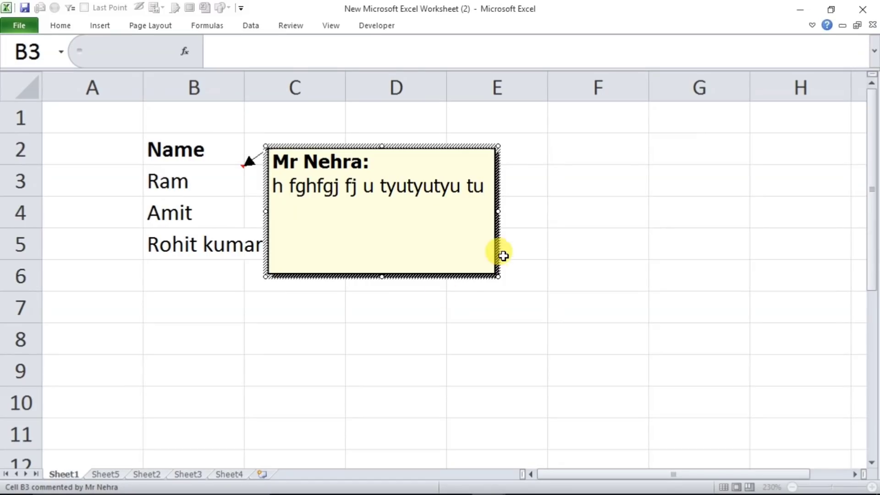
left_click(497, 251)
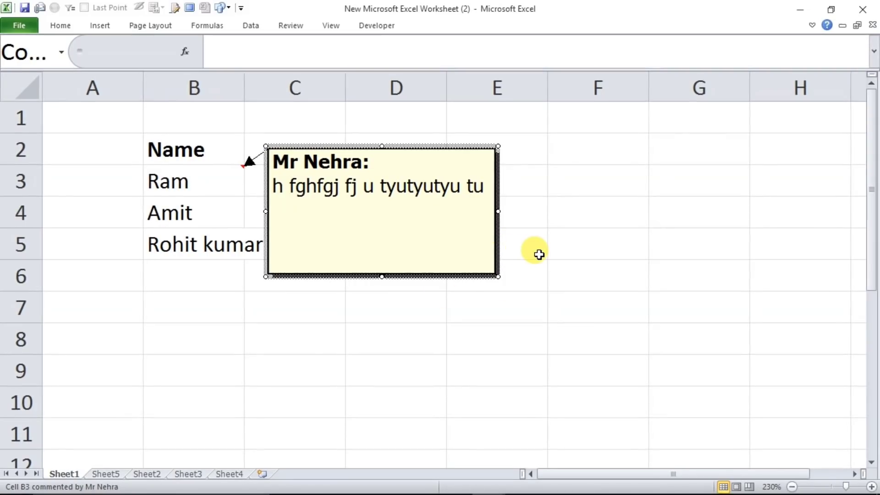
key("Escape")
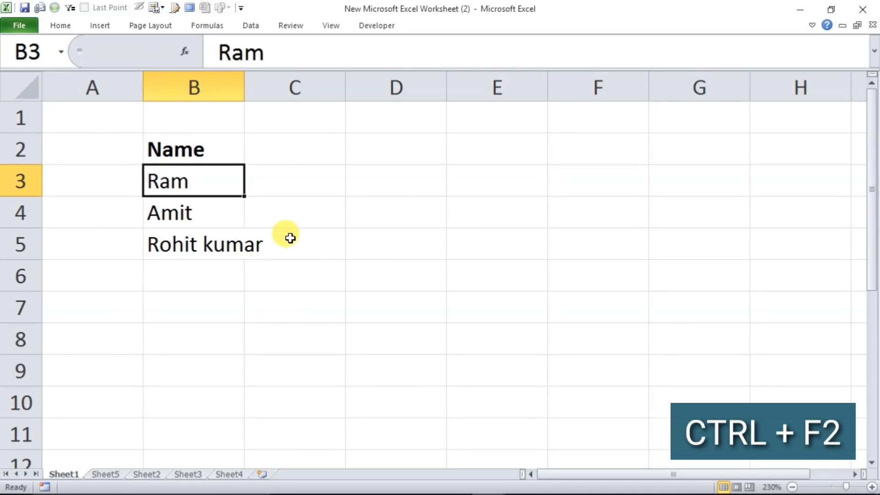
View the print settings and print preview of Sheet1, and return to the worksheet
key("ctrl+F2")
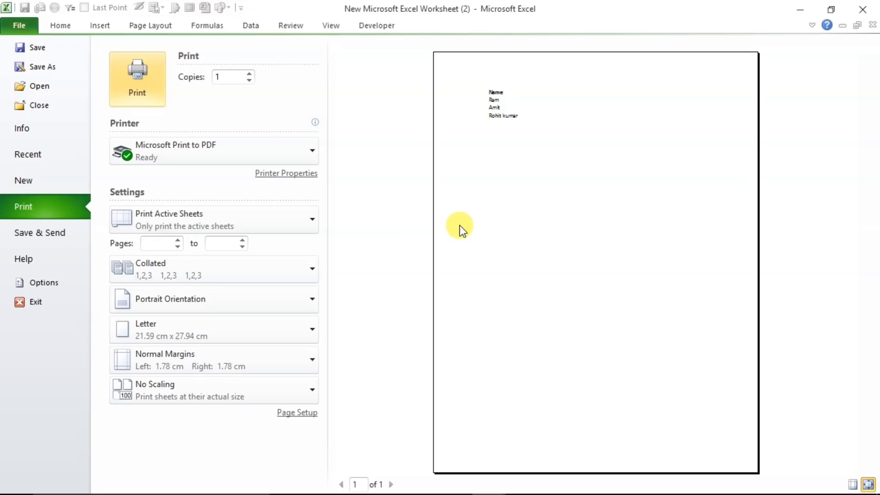
key("Escape")
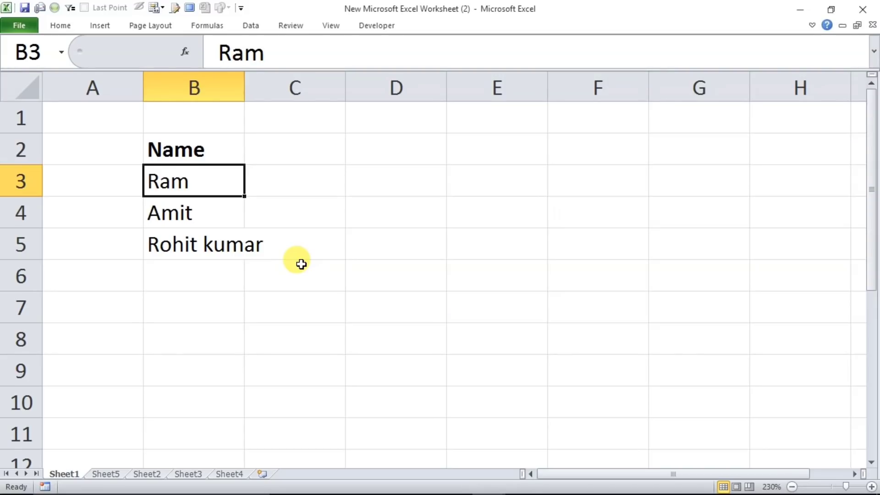
key("F3")
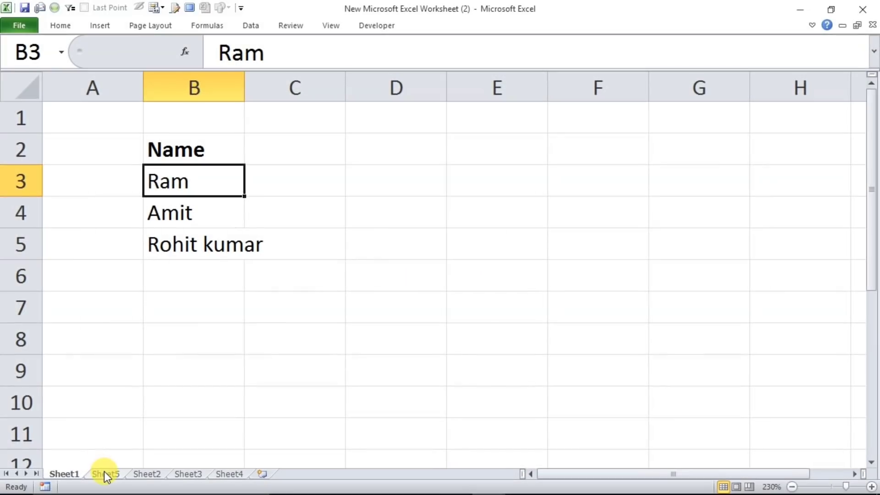
Define the workbook-scope name "record" for the table range B2:C6 on Sheet2
left_click(104, 472)
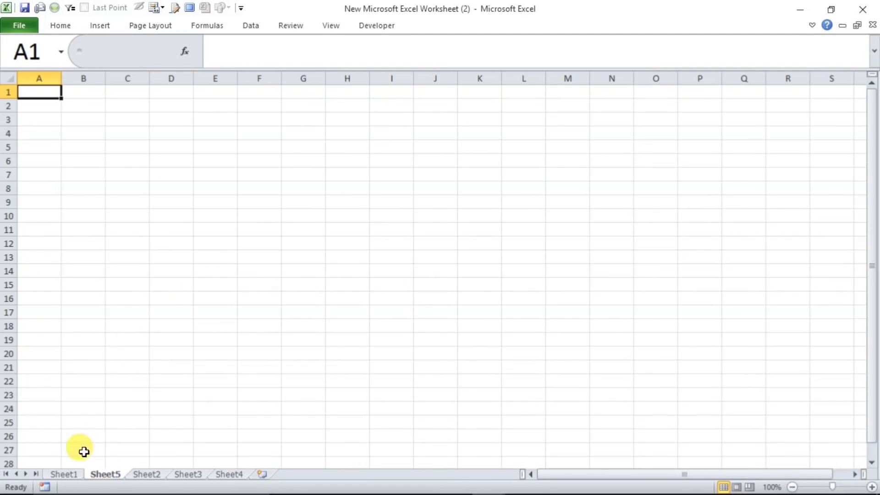
left_click(66, 475)
left_click(141, 475)
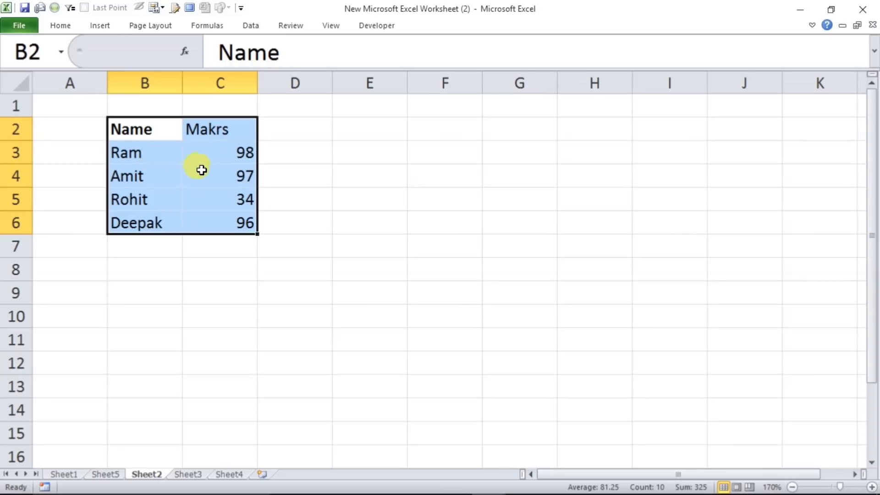
left_click(216, 177)
left_click_drag(146, 130, 218, 220)
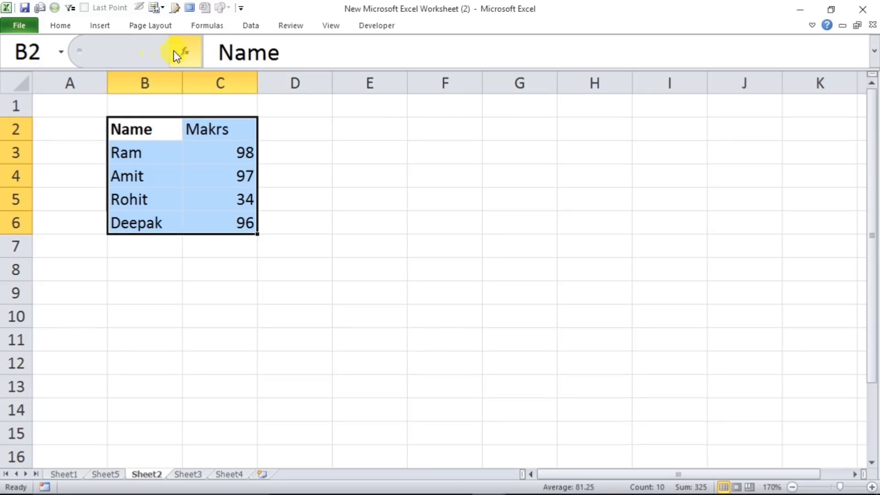
left_click(202, 26)
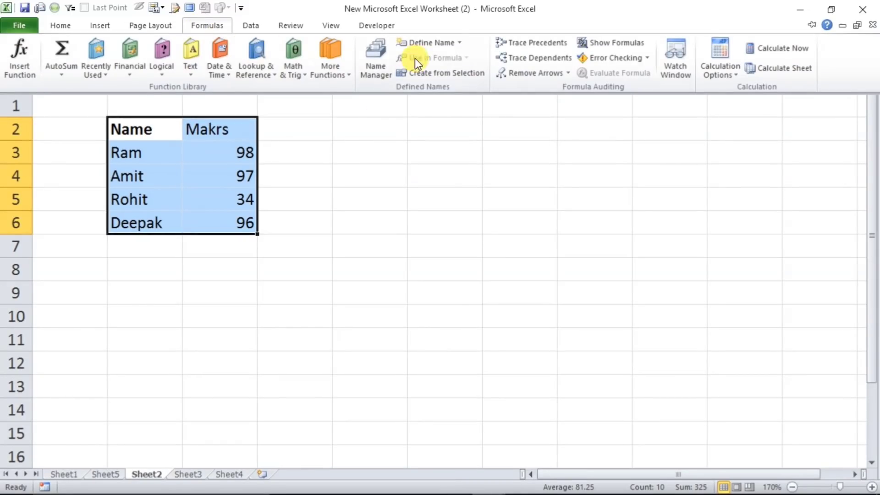
left_click(420, 43)
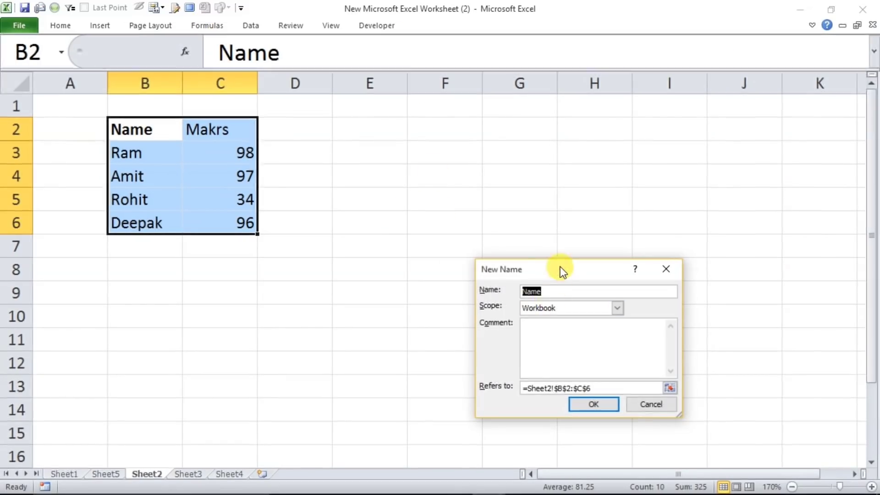
left_click_drag(563, 271, 420, 202)
type("record")
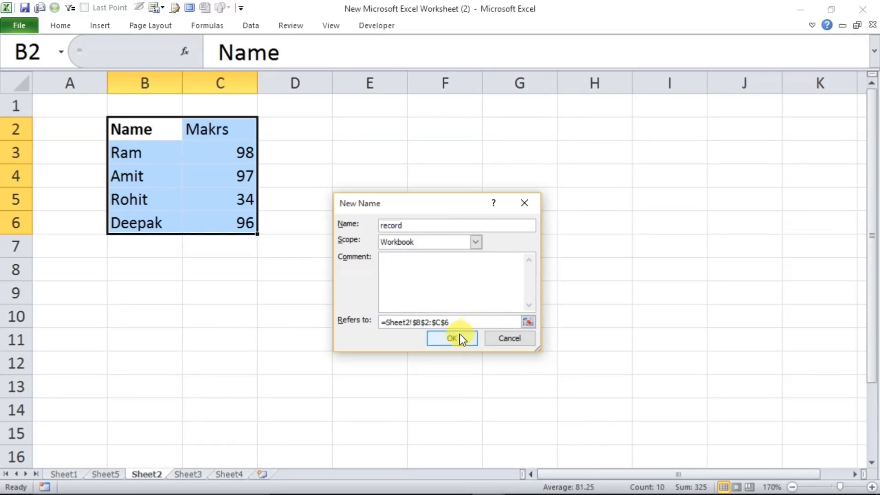
left_click(461, 338)
left_click(421, 227)
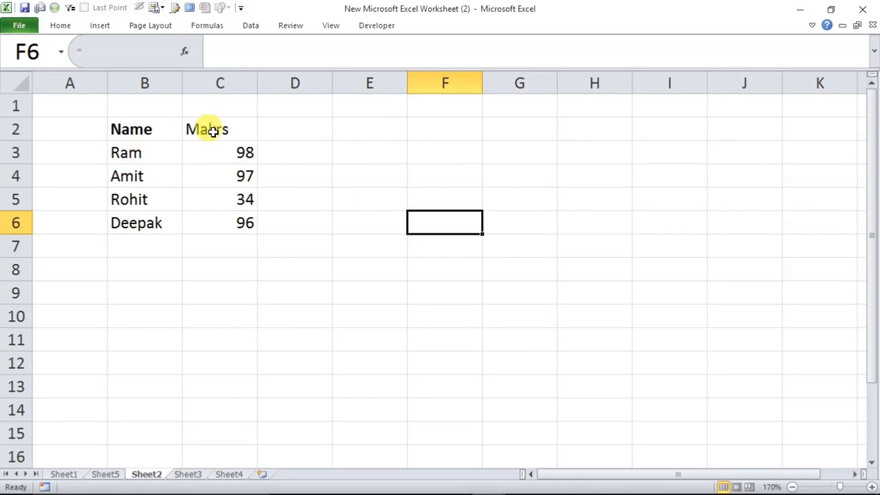
Copy the Name and Makrs headers from B2:C2 to E2:F2 on Sheet2
left_click(412, 150)
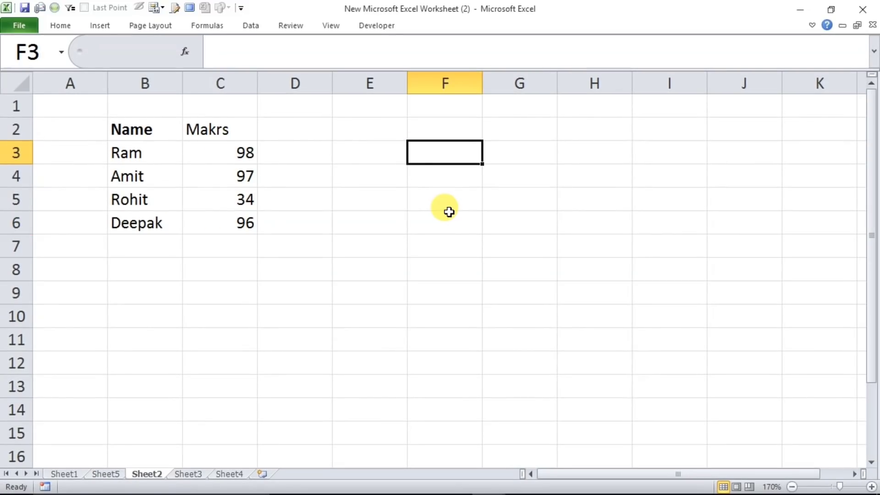
left_click(453, 197)
left_click(435, 151)
left_click_drag(151, 123, 191, 128)
key("ctrl+c")
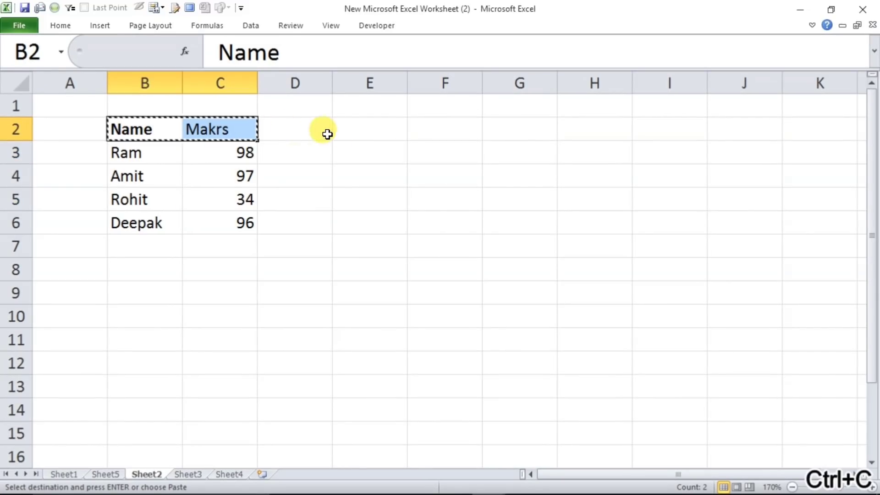
left_click(349, 133)
key("ctrl+v")
left_click(428, 169)
left_click(445, 157)
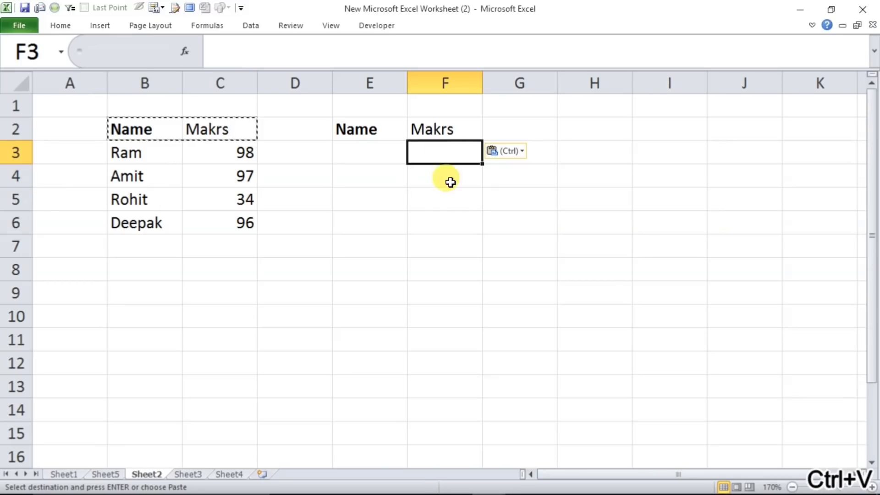
key("Escape")
Start a VLOOKUP formula in cell F3 with E3 as the lookup value
left_click(355, 147)
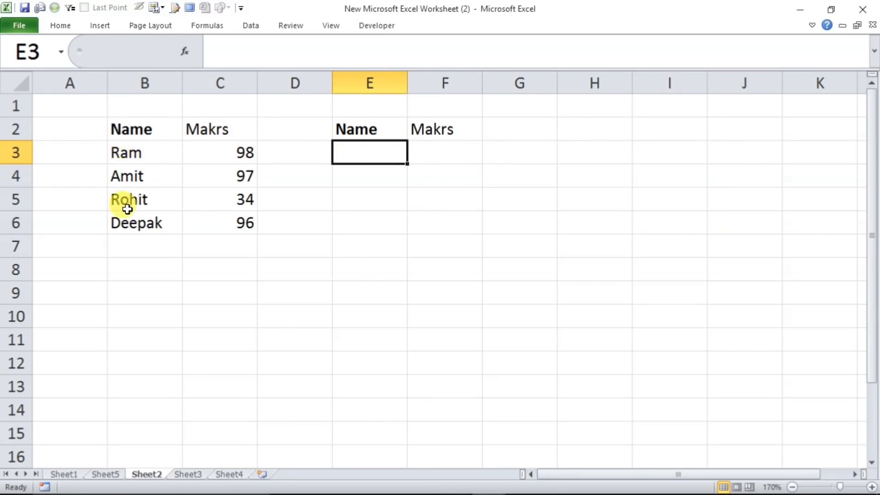
left_click(427, 155)
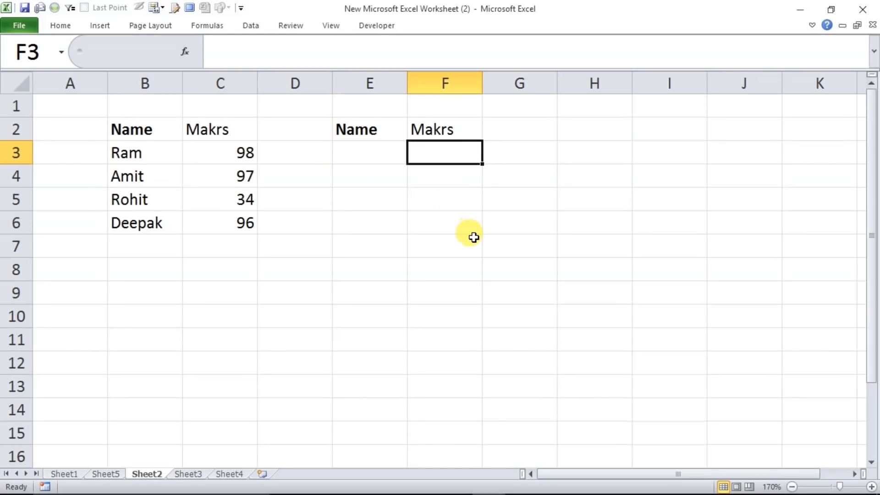
type("=vloo")
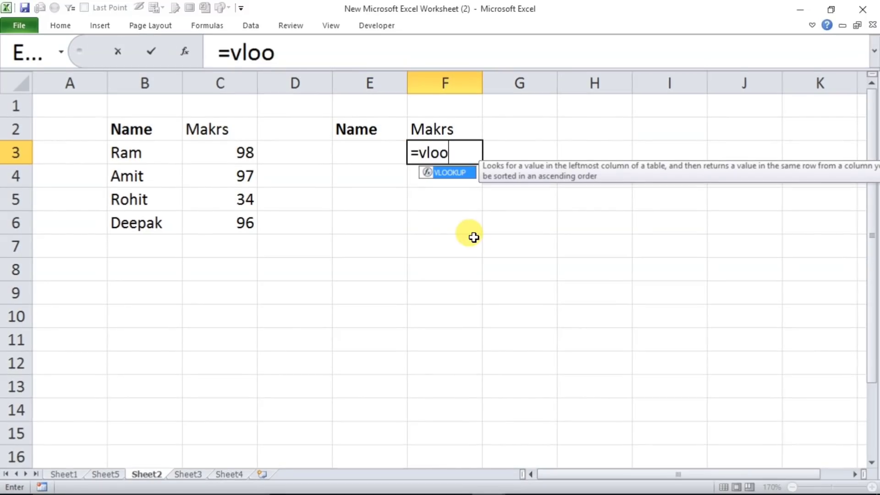
type("kup")
key("Tab")
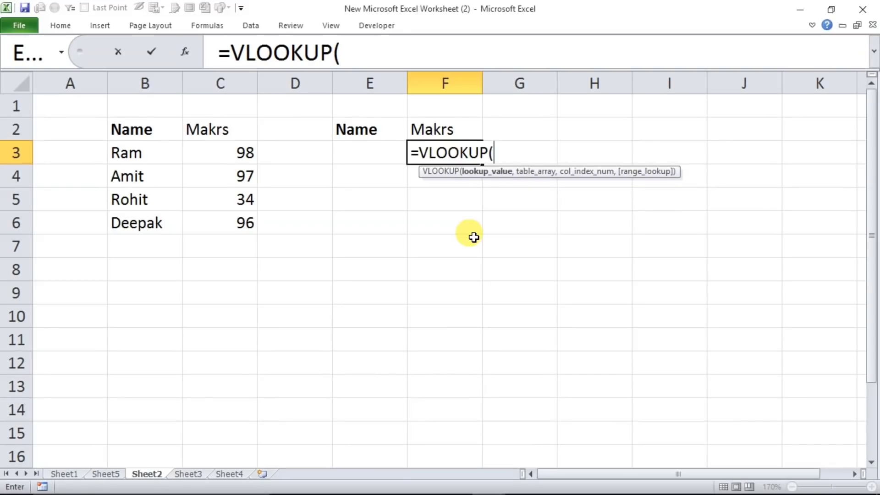
left_click(361, 146)
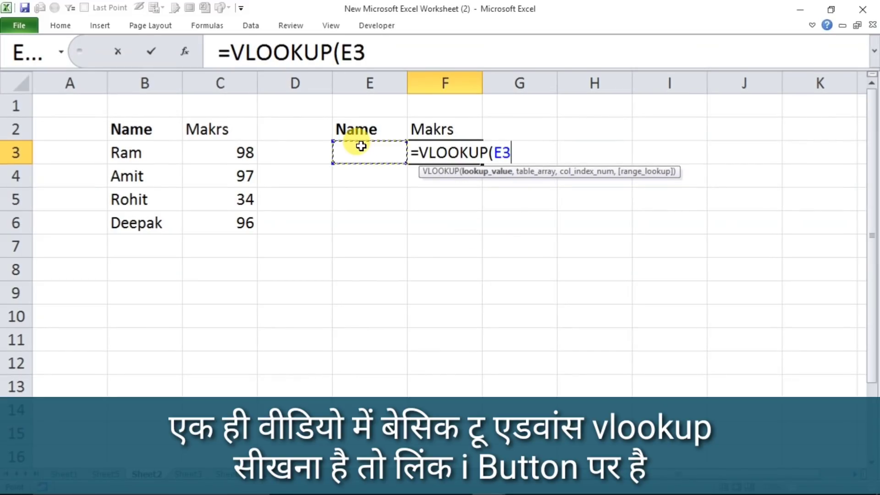
type(",")
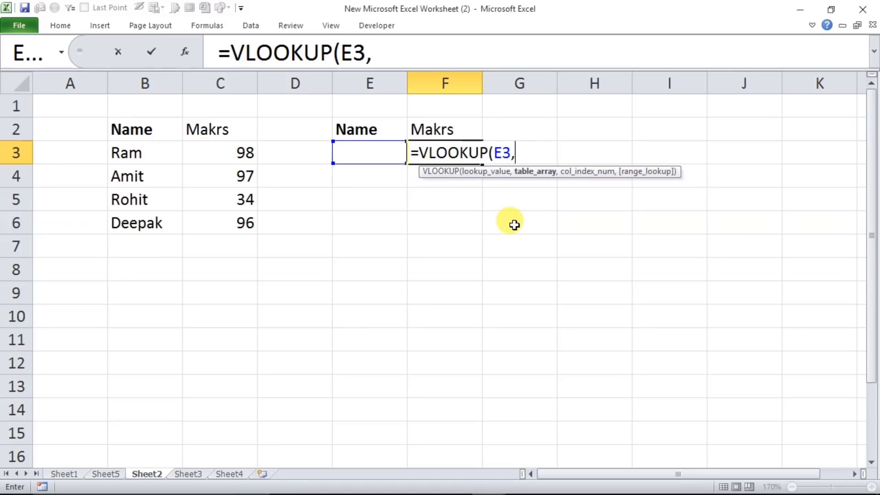
Complete the VLOOKUP by pasting the defined name "record" as table array, with column index 2 and range lookup 0
key("F3")
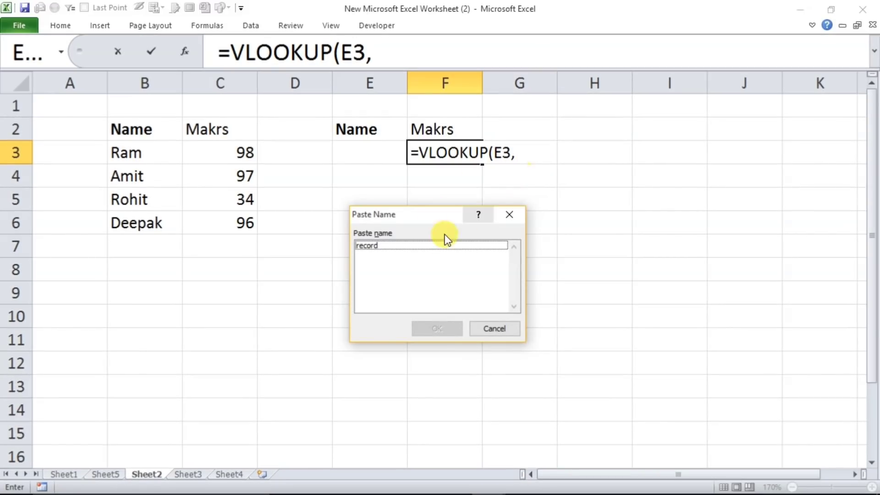
left_click(381, 247)
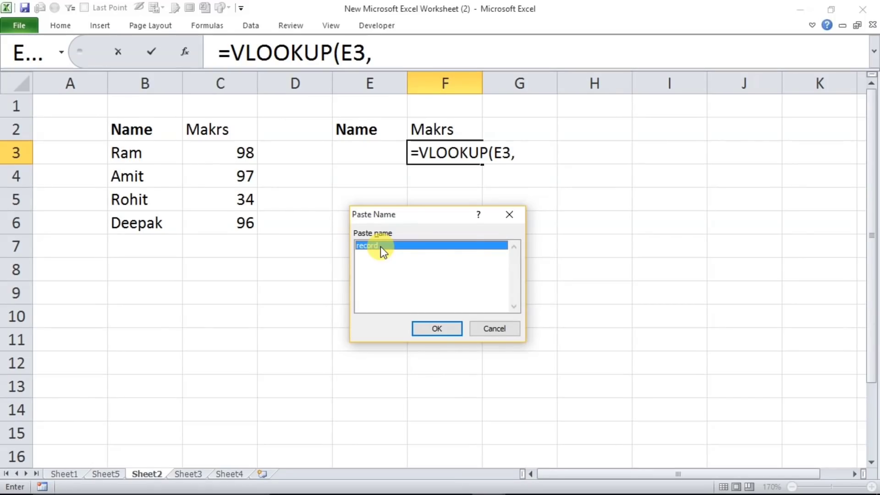
left_click(418, 326)
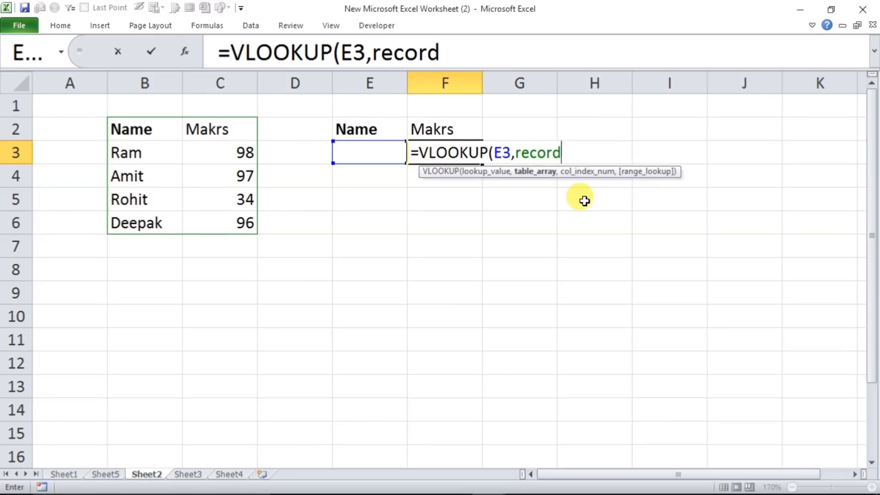
type(",")
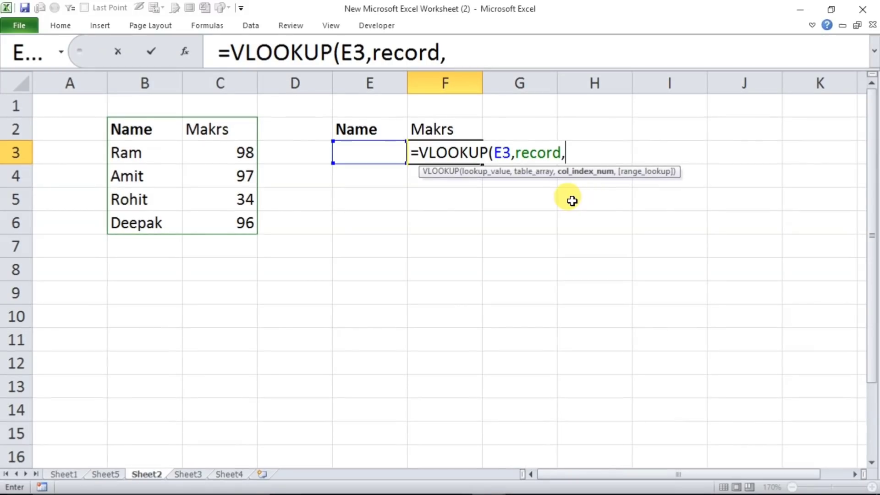
type("2,0")
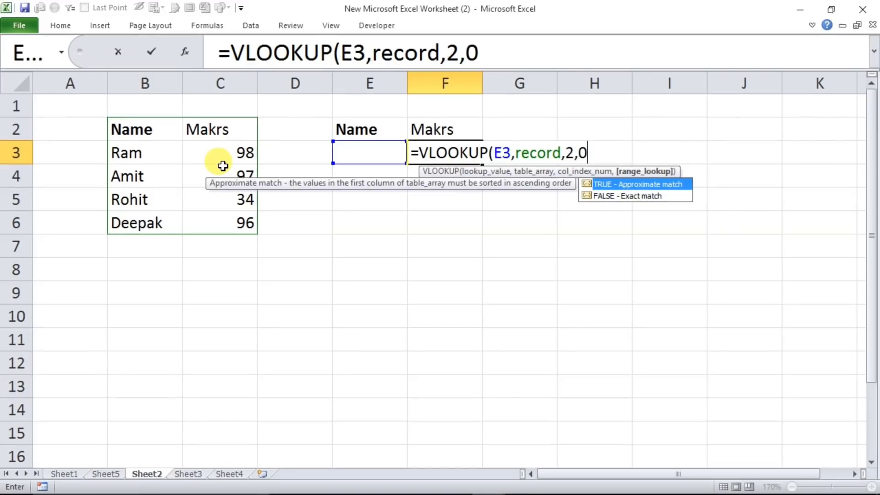
key("Return")
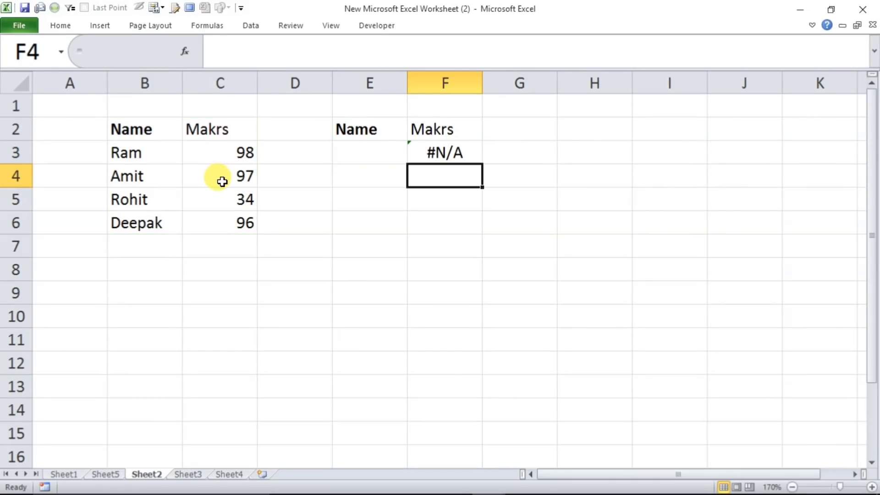
Copy the name Ram from cell B3 into lookup cell E3
left_click(158, 158)
left_click(347, 153)
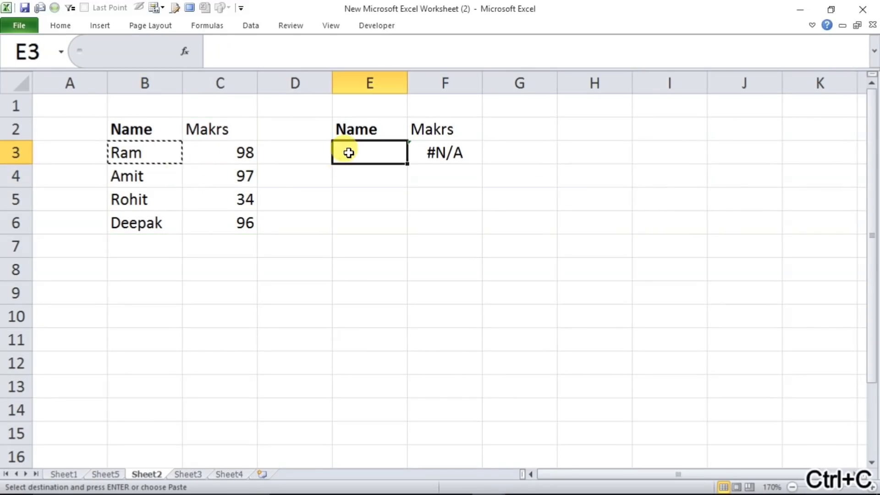
key("ctrl+v")
left_click(426, 249)
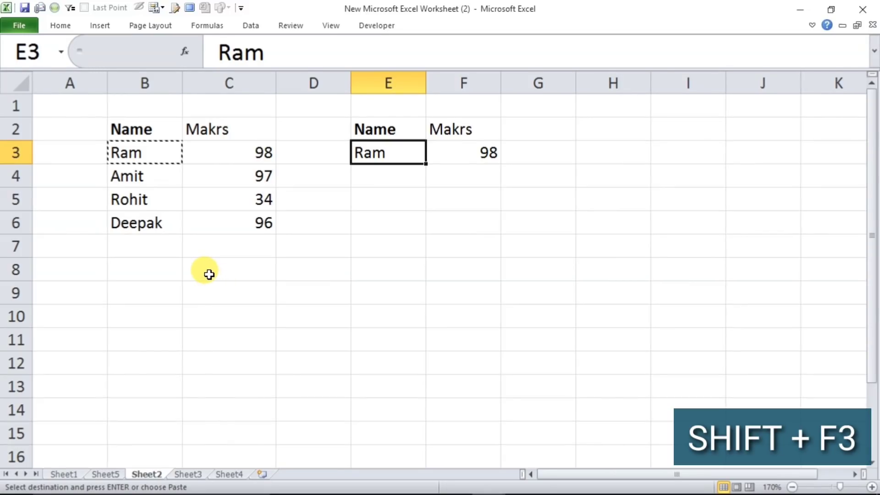
Insert the DATE function from the Date & Time category into cell C8
left_click(224, 274)
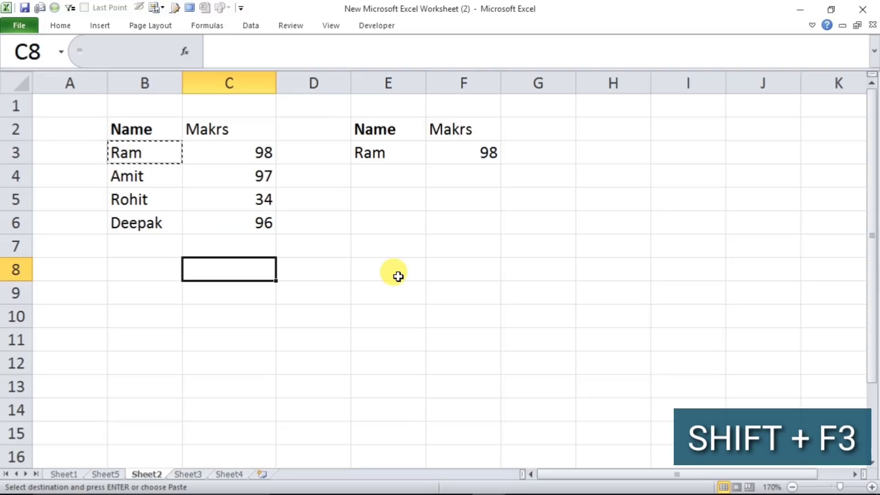
key("shift+F3")
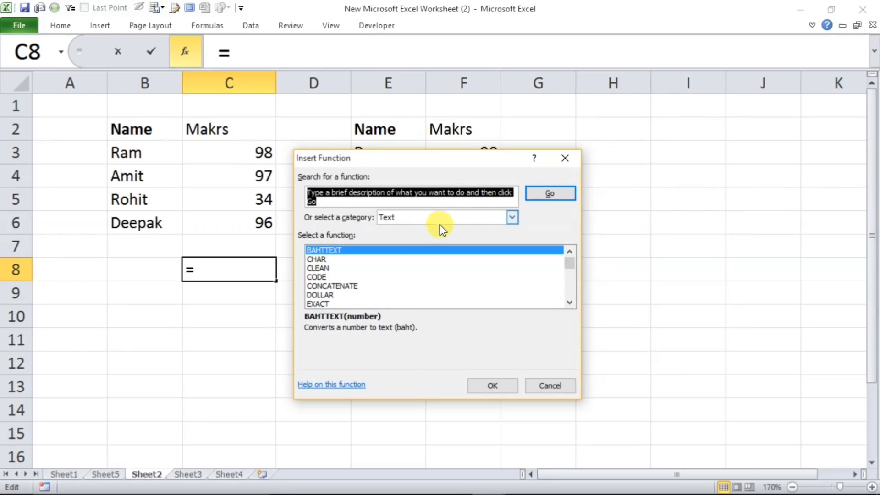
left_click(497, 218)
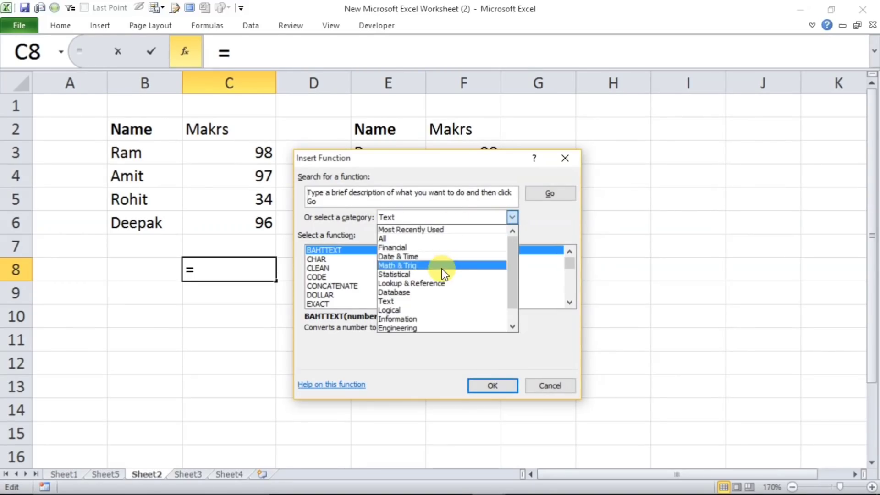
left_click(407, 259)
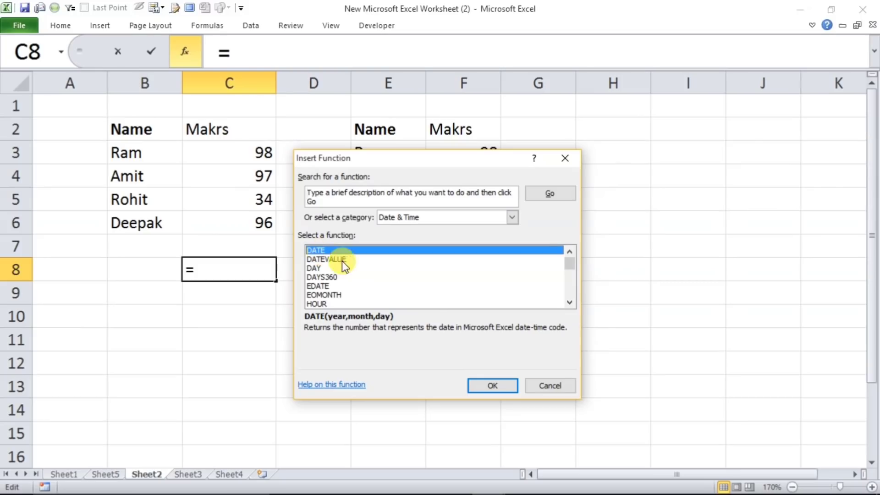
left_click(480, 380)
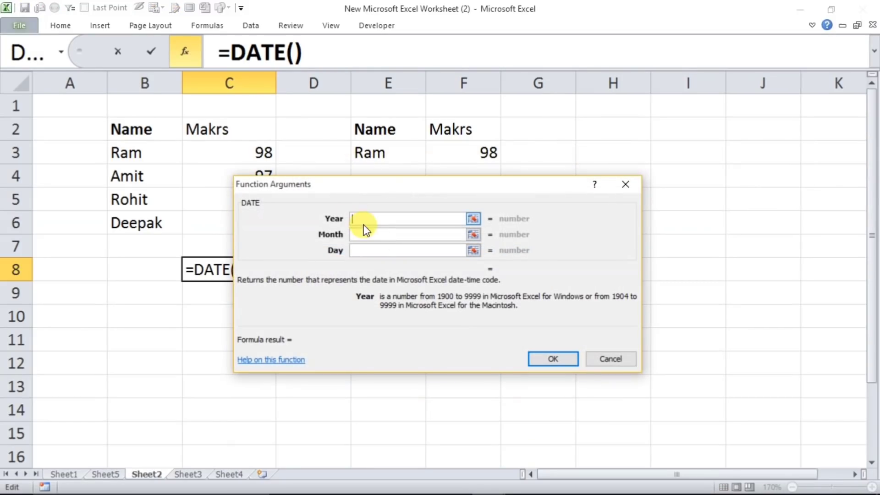
Set the DATE arguments to year 2021, month 1 and day 22, and apply the formula
type("2021")
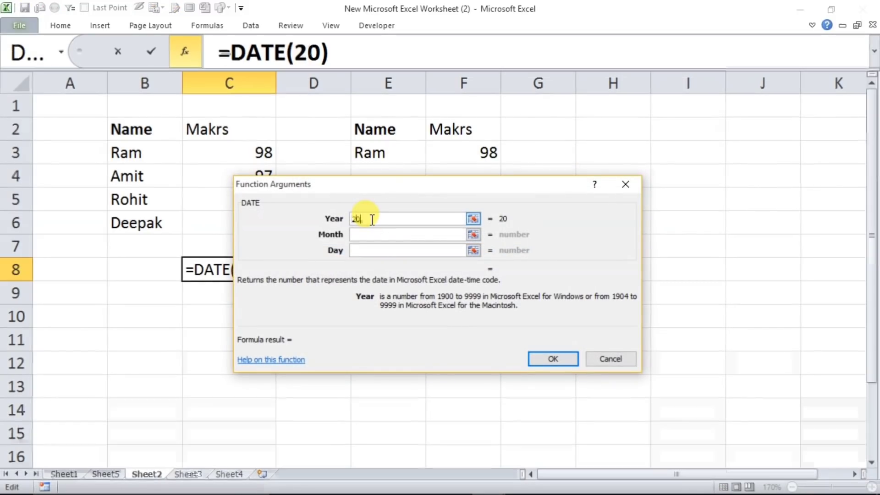
left_click(369, 238)
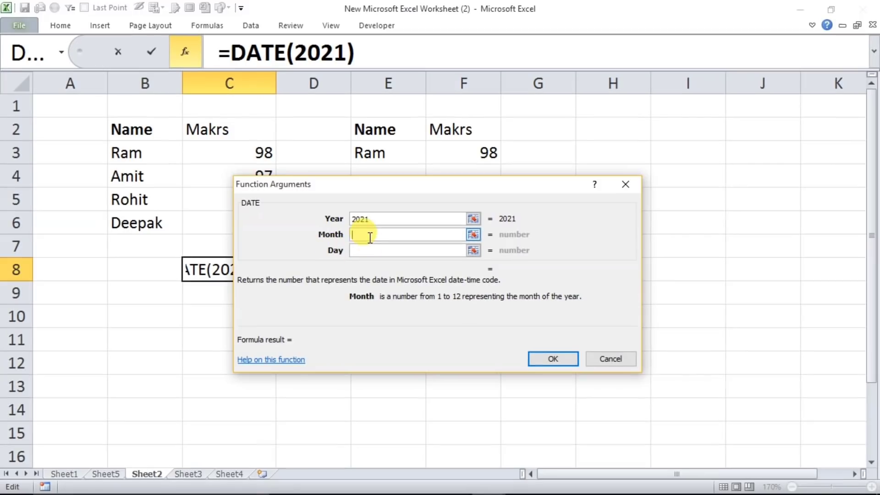
type("1,")
type("22")
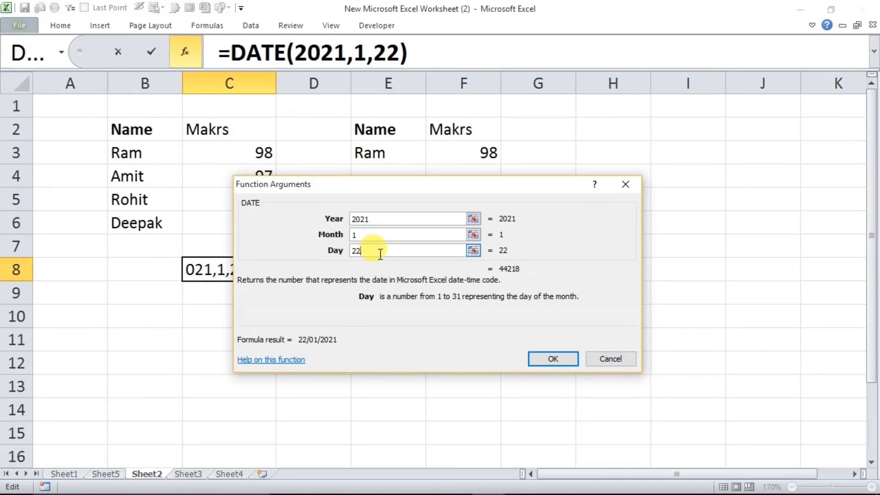
left_click(552, 362)
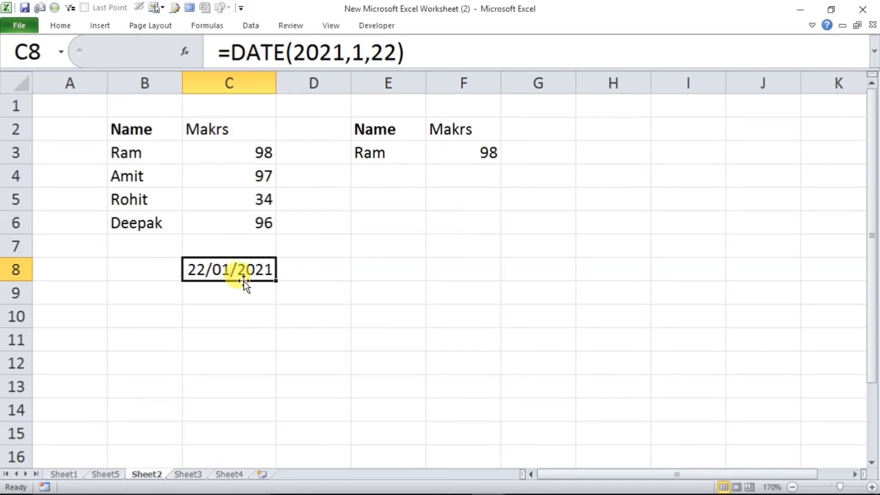
left_click(234, 311)
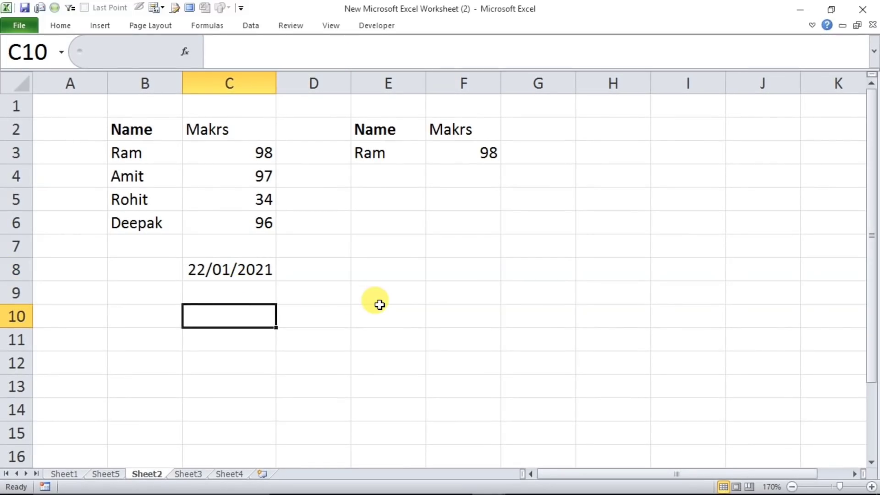
type("=")
key("shift+F3")
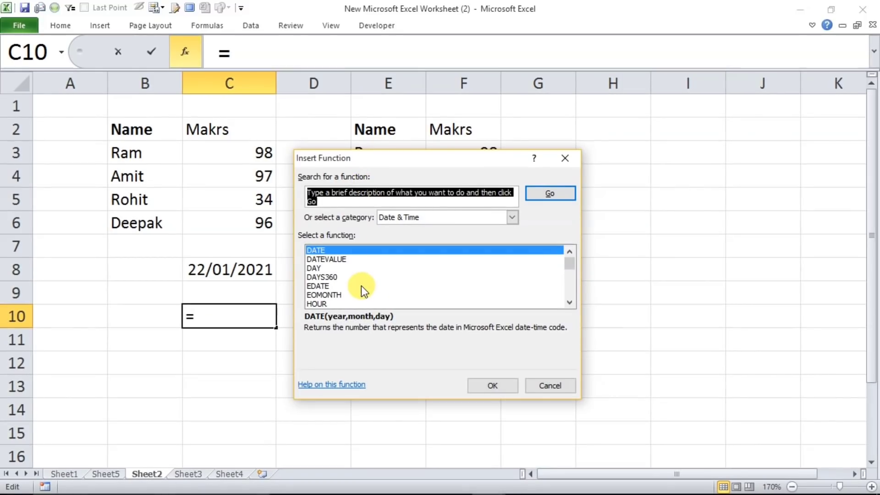
left_click(560, 160)
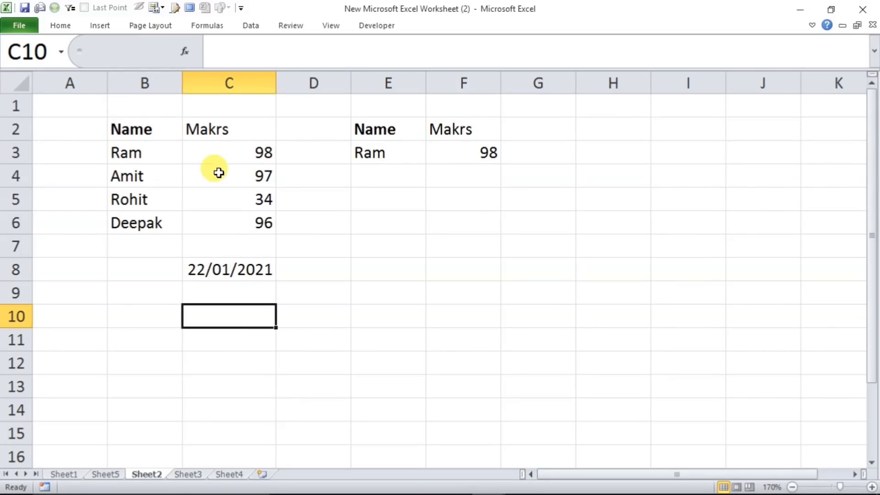
Change the font color of the name in cell B3 to red
left_click(133, 152)
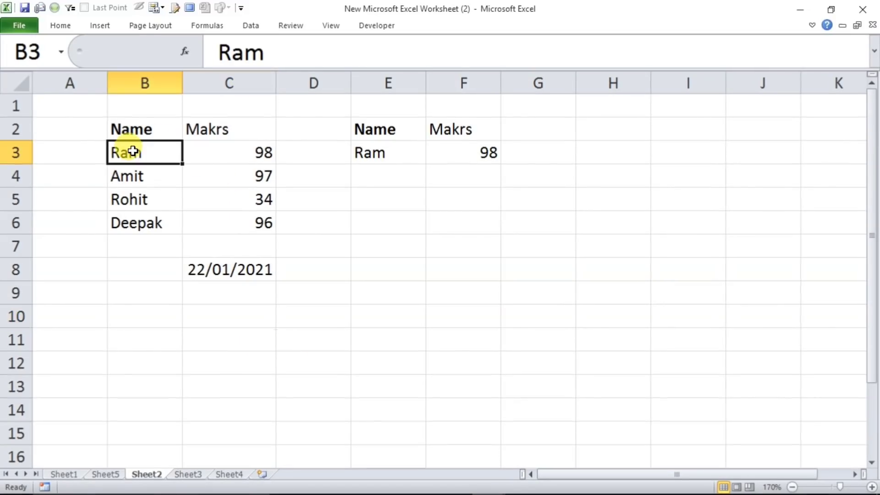
left_click(71, 31)
left_click(233, 69)
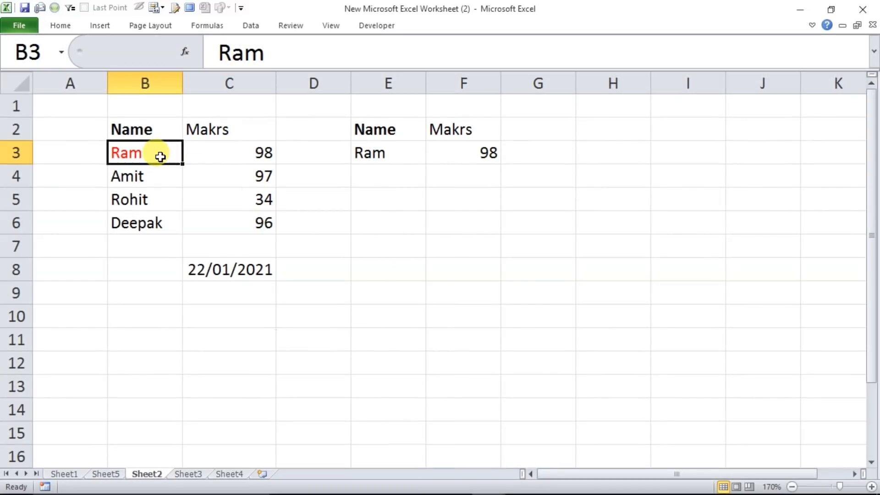
Repeat the red font color on cell B5 and ranges C3:C5 and E2:E3, and on cell F3
left_click_drag(232, 169, 250, 224)
left_click_drag(369, 153, 390, 201)
left_click_drag(525, 153, 527, 201)
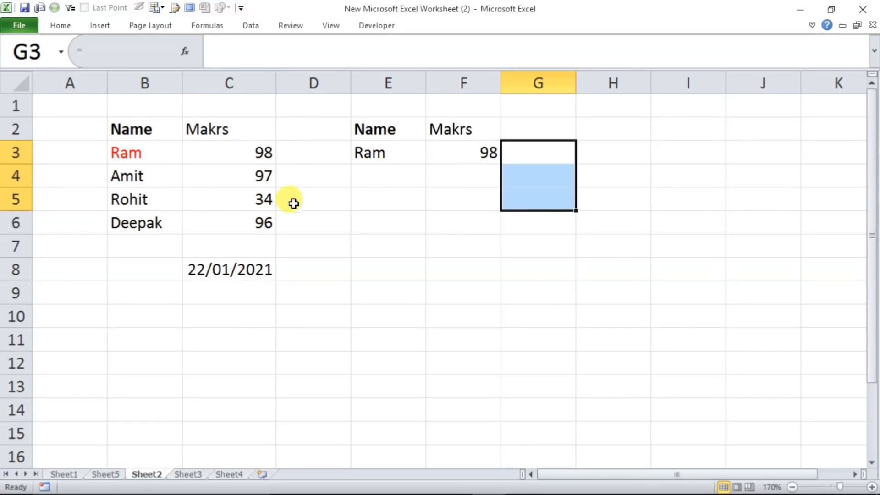
left_click(153, 199)
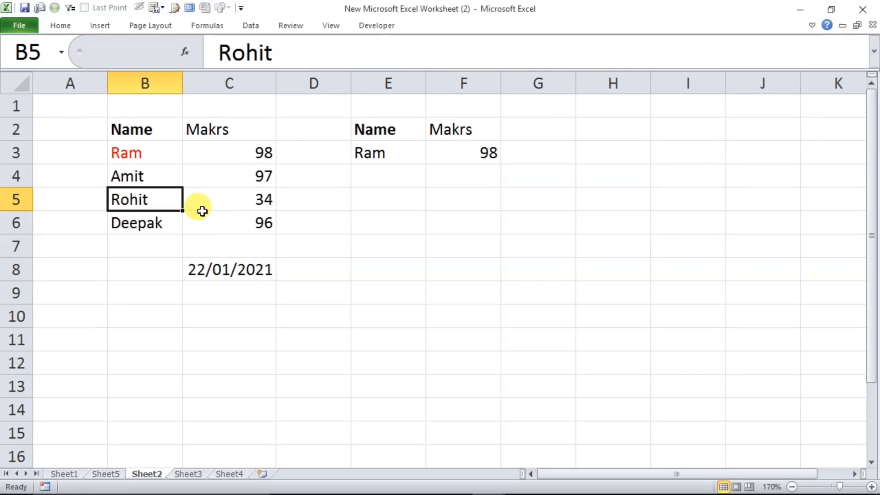
left_click_drag(261, 154, 267, 198)
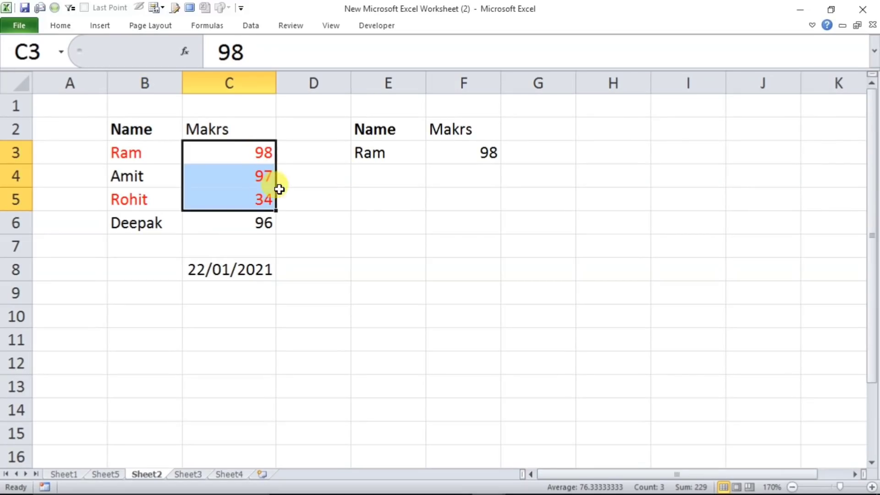
left_click_drag(398, 140, 392, 152)
left_click(479, 152)
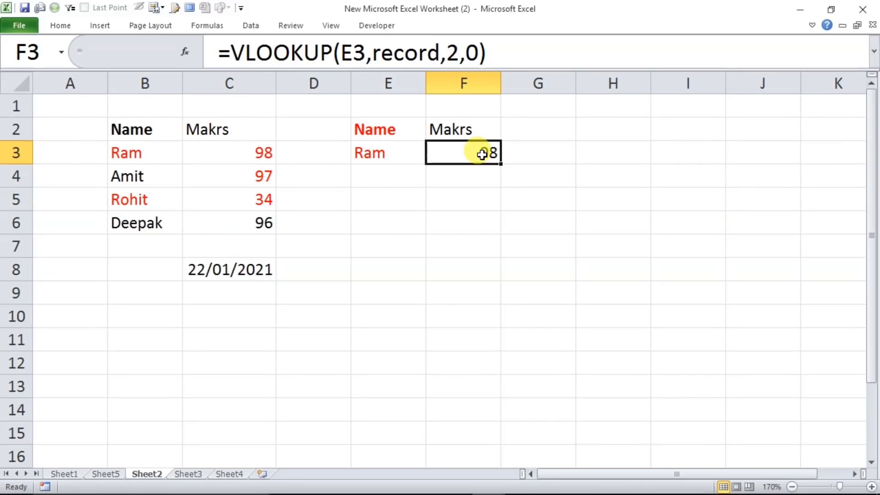
Apply all borders to the Name and Makrs table in B2:C6
left_click_drag(154, 134, 235, 217)
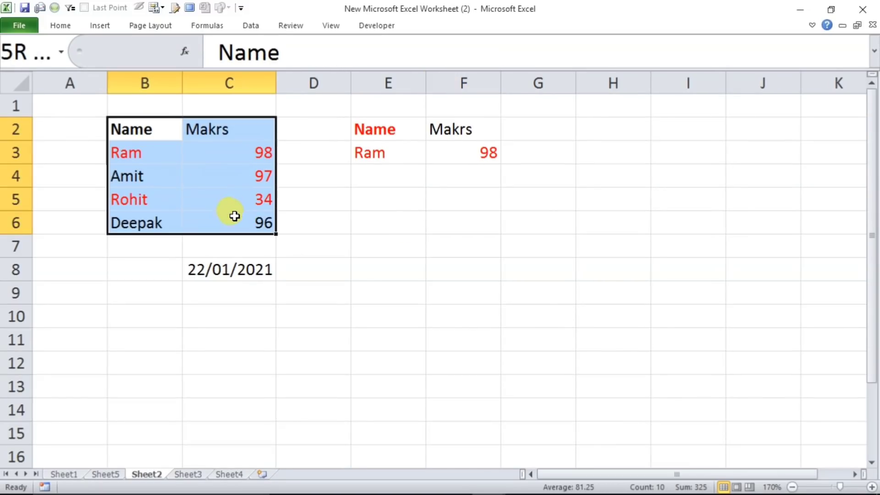
left_click(68, 19)
left_click(177, 69)
left_click(341, 229)
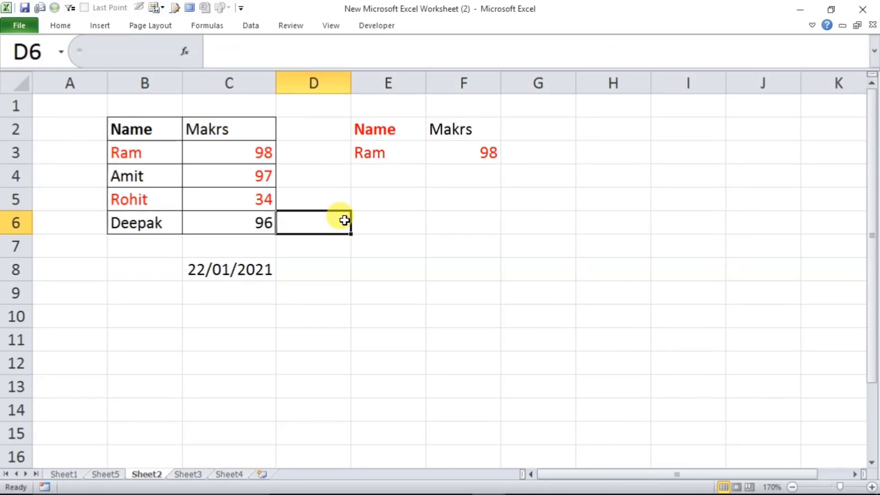
Repeat the all-borders formatting on ranges E2:F3, C8:D11, F6:G9, H4:J7 and I11:I14
left_click_drag(375, 133, 410, 153)
left_click(448, 147)
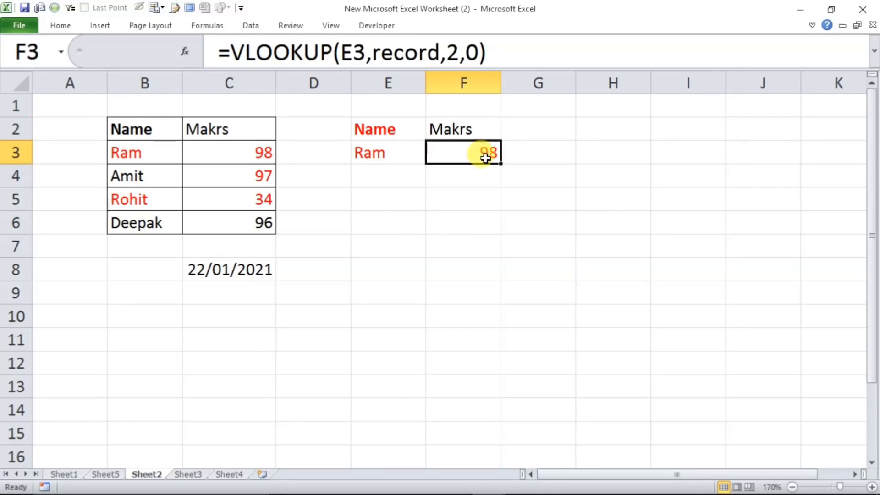
left_click(607, 250)
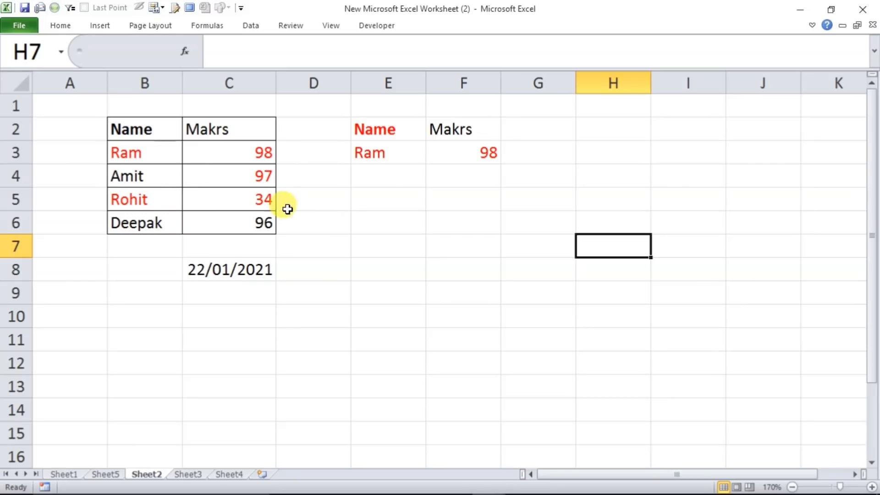
left_click_drag(379, 144, 458, 165)
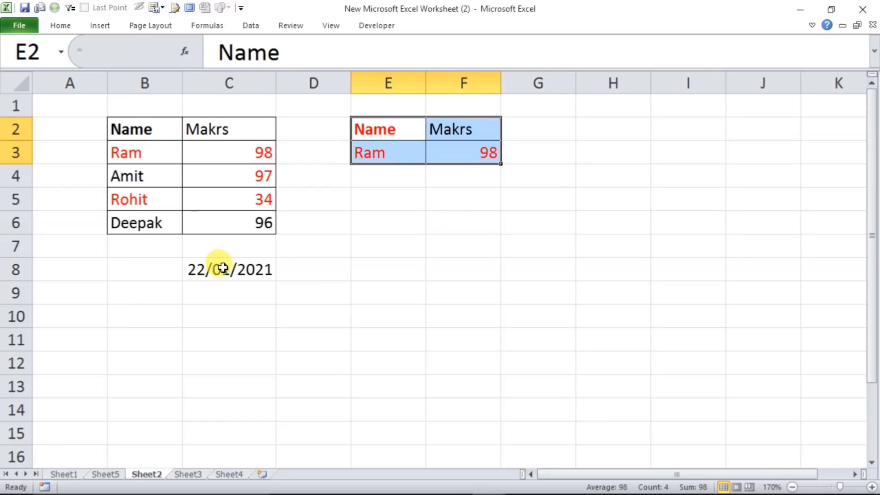
left_click_drag(218, 264, 340, 336)
left_click_drag(443, 223, 531, 293)
left_click_drag(629, 186, 728, 255)
left_click_drag(656, 349, 714, 409)
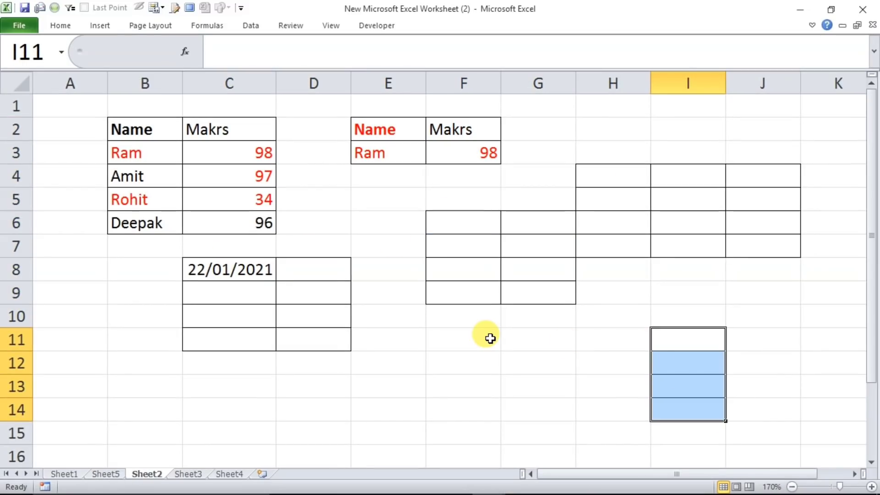
Undo all the border formatting applied on Sheet2, including the borders on B2:C6
key("ctrl+z")
key("ctrl+z")
key("ctrl+z")
key("ctrl+z")
key("ctrl+z")
key("ctrl+z")
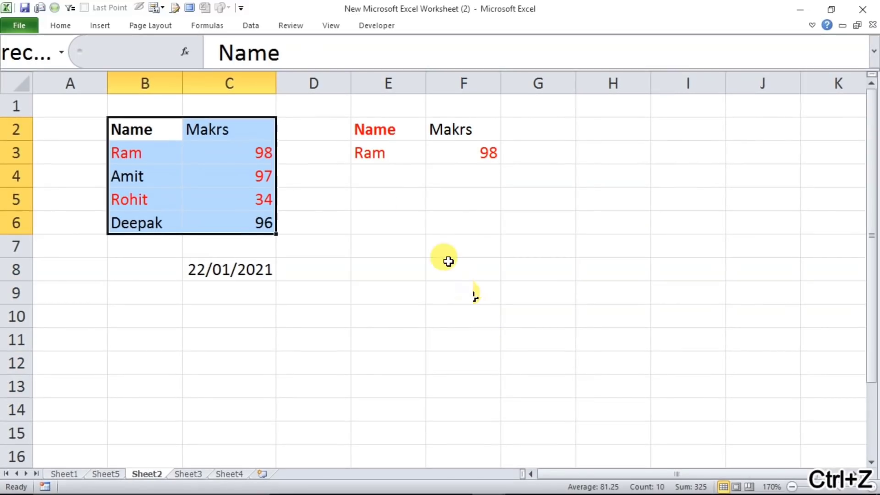
Delete columns E and F, which hold the Name and Makrs lookup
left_click(403, 251)
left_click_drag(382, 82, 478, 95)
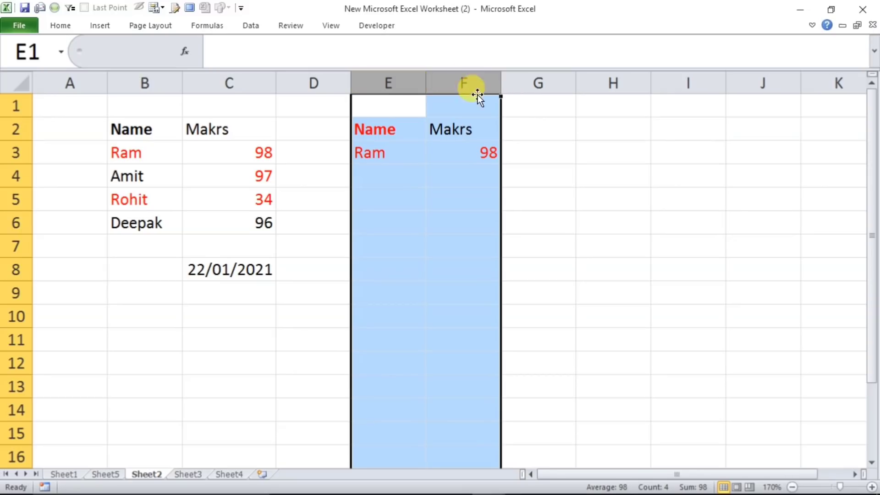
right_click(457, 83)
left_click(491, 193)
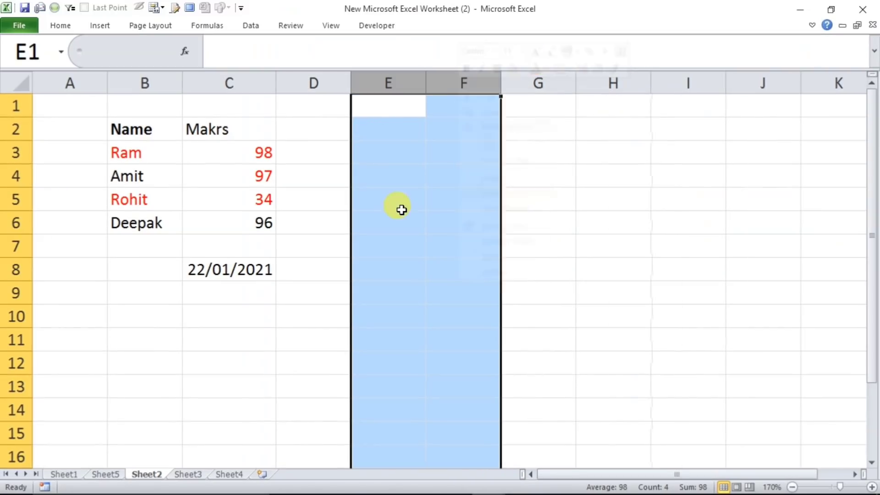
left_click(399, 220)
Enter the value 10 in cell F1
left_click(455, 112)
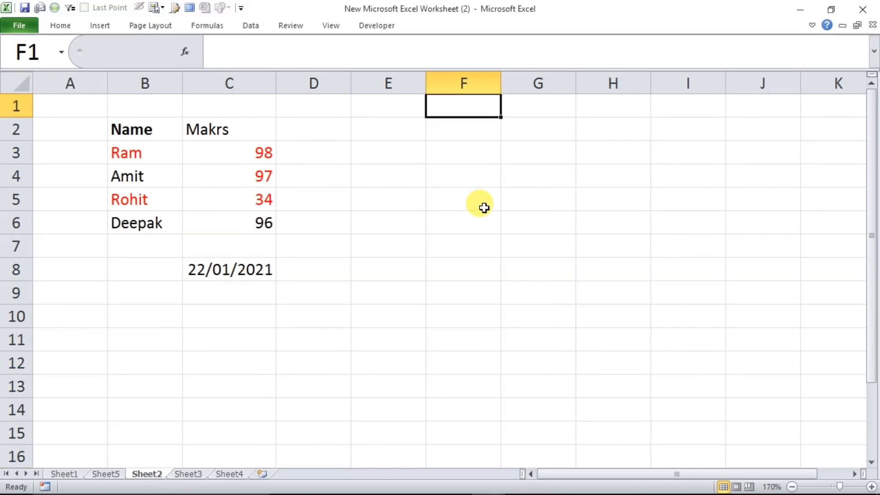
type("10")
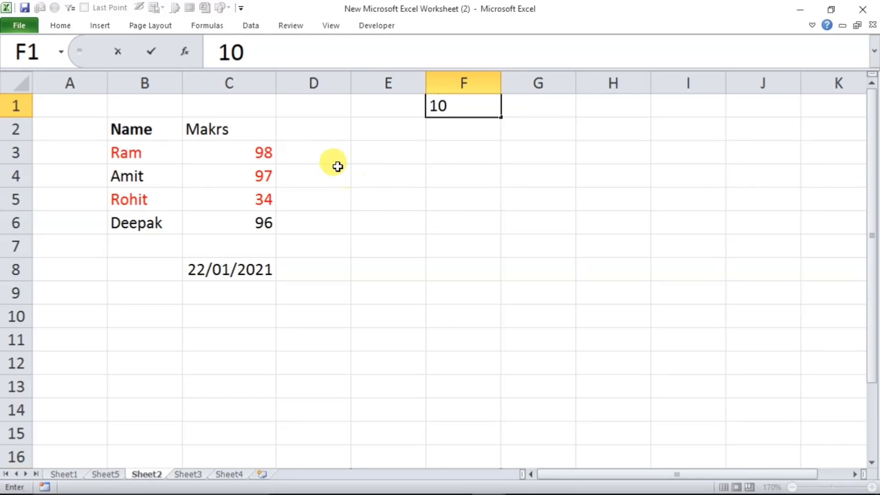
left_click(326, 157)
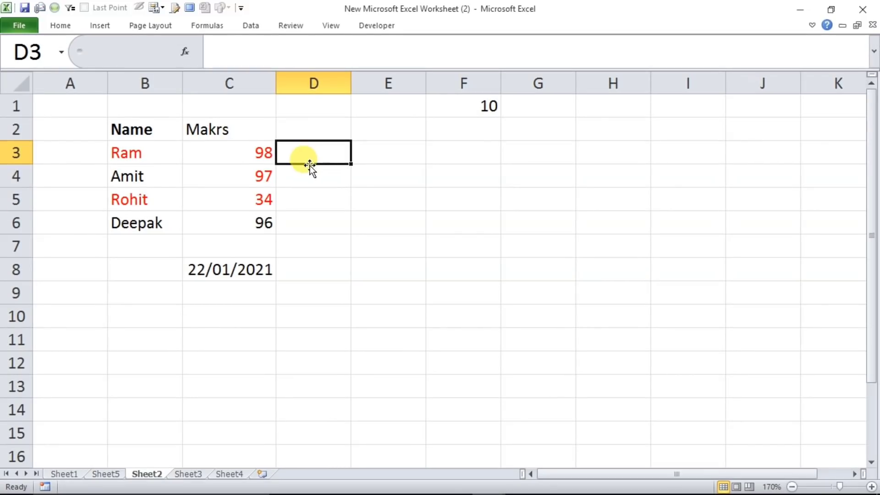
Enter the formula =C3+F1 in cell D3
type("=")
left_click(220, 151)
type("+")
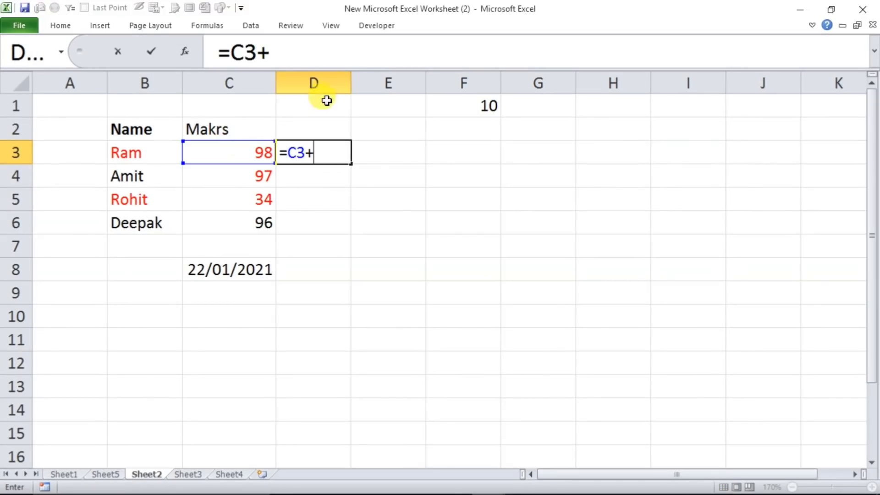
left_click(437, 111)
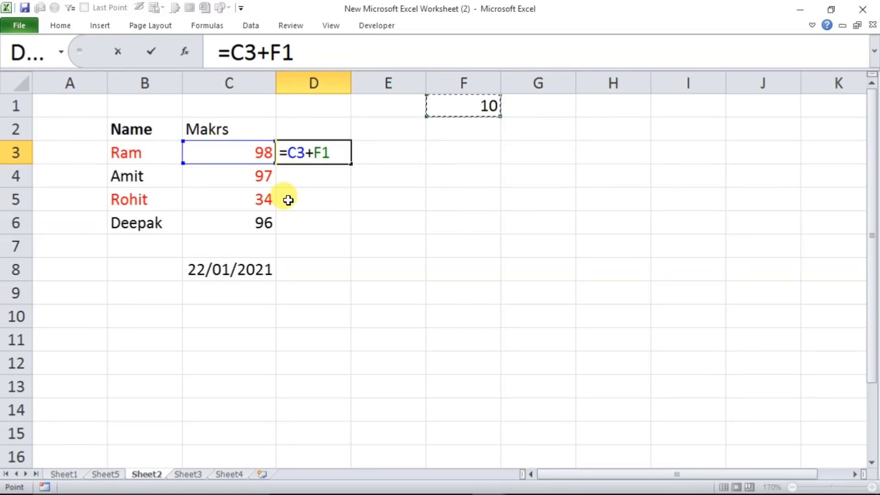
key("Return")
Fill the D3 formula down to D6 and open the formula in D6 to check its references
left_click(324, 156)
left_click_drag(351, 166, 329, 221)
double_click(329, 220)
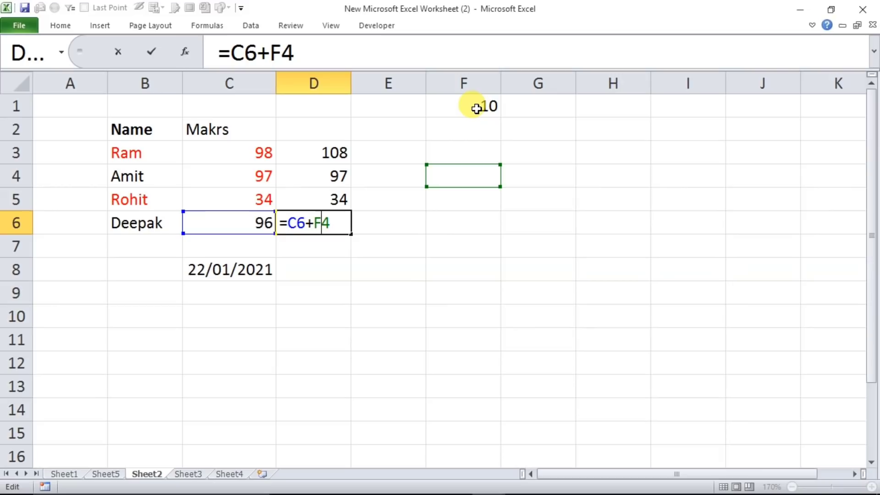
Change the F1 reference in the D3 formula to an absolute reference so it reads =C3+$F$1
key("Return")
left_click(300, 147)
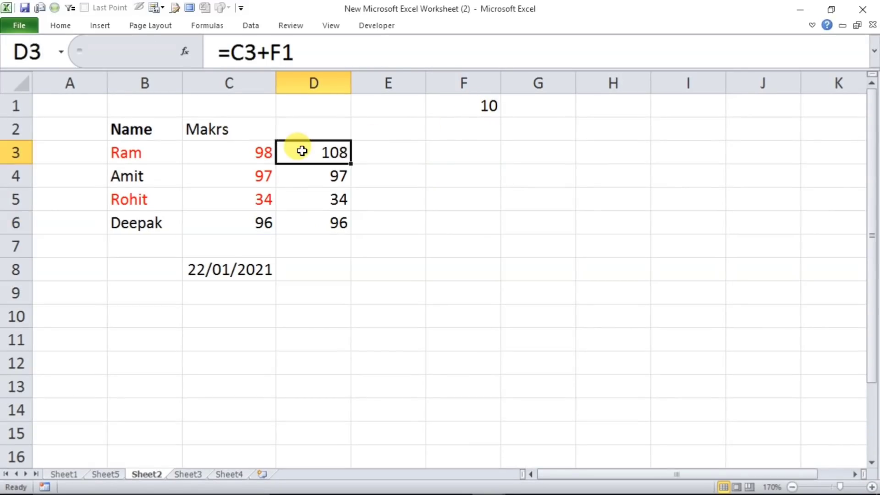
double_click(306, 153)
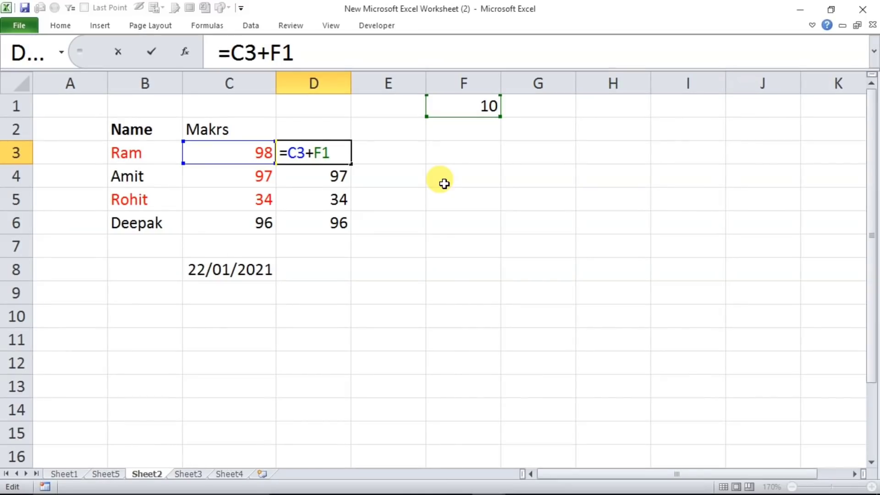
key("F4")
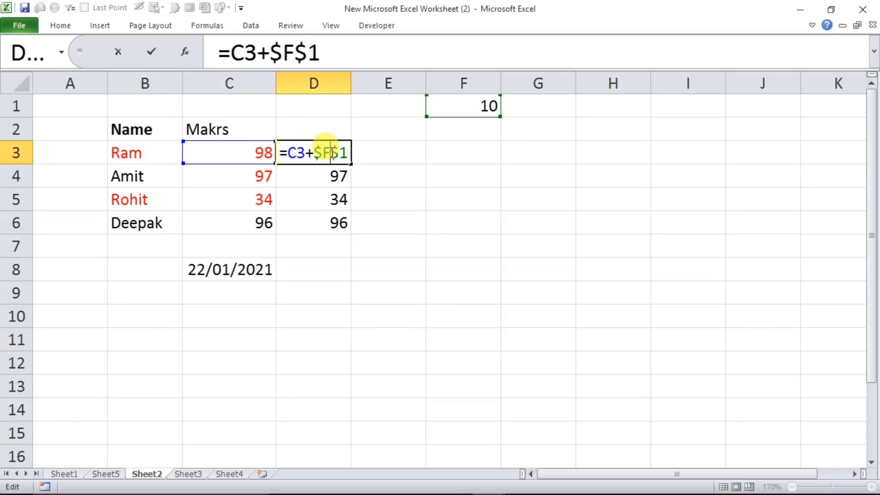
key("Return")
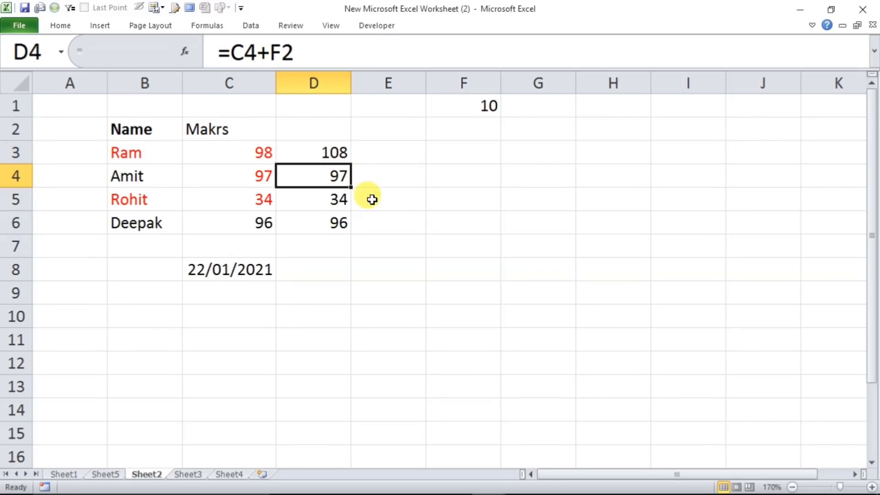
On Sheet4, find the next two cells matching the name in B2 and close Find and Replace
left_click(228, 474)
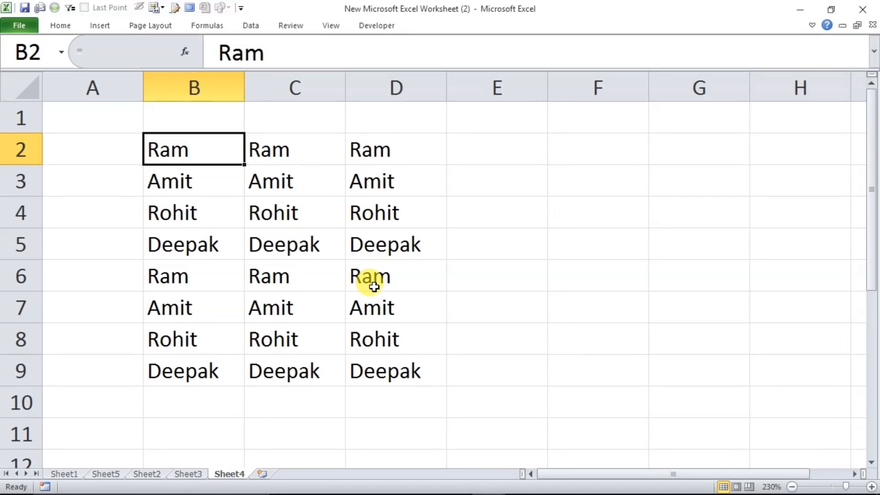
key("ctrl+f")
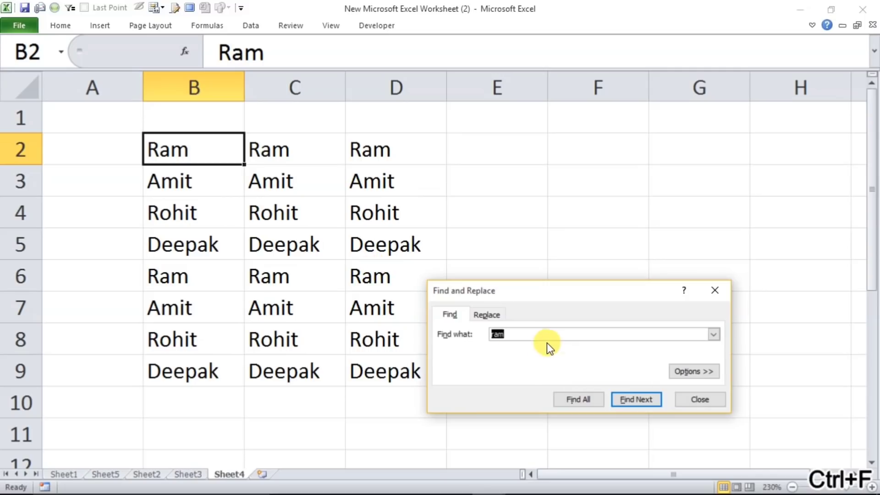
left_click(534, 340)
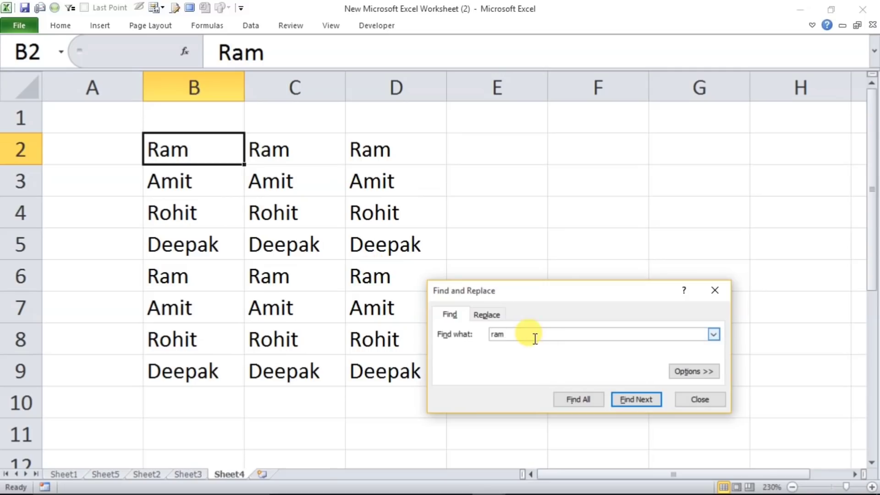
left_click(639, 404)
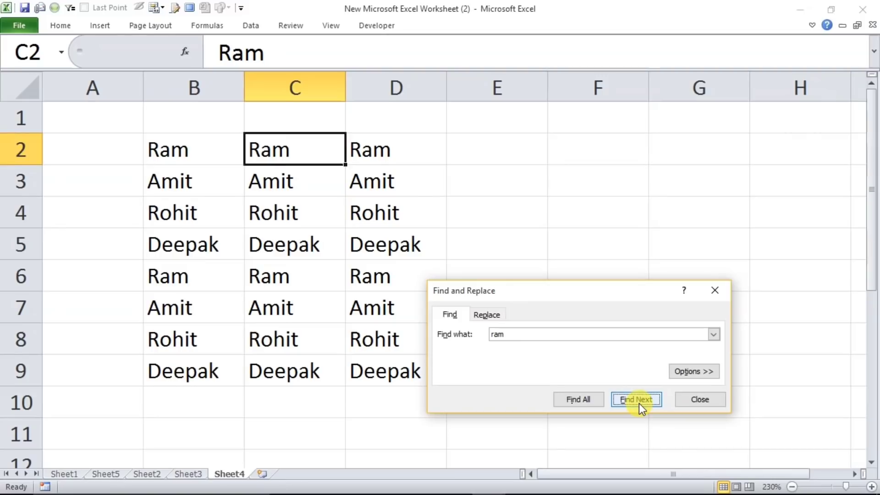
left_click(639, 403)
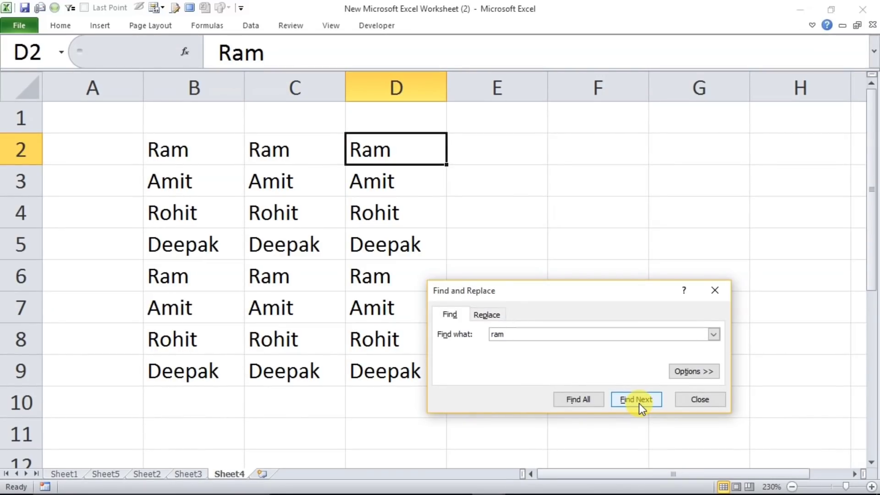
left_click(713, 292)
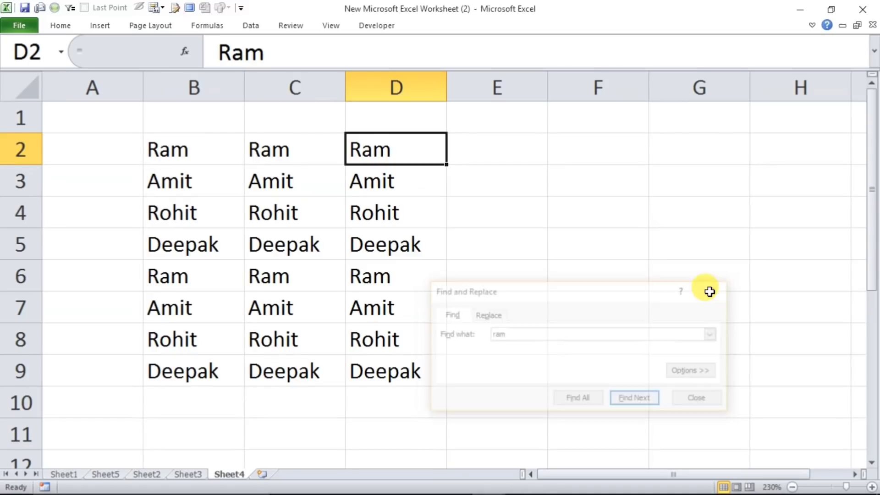
Repeat the last search forward through the matching cells on Sheet4 without reopening the Find dialog
key("shift+F4")
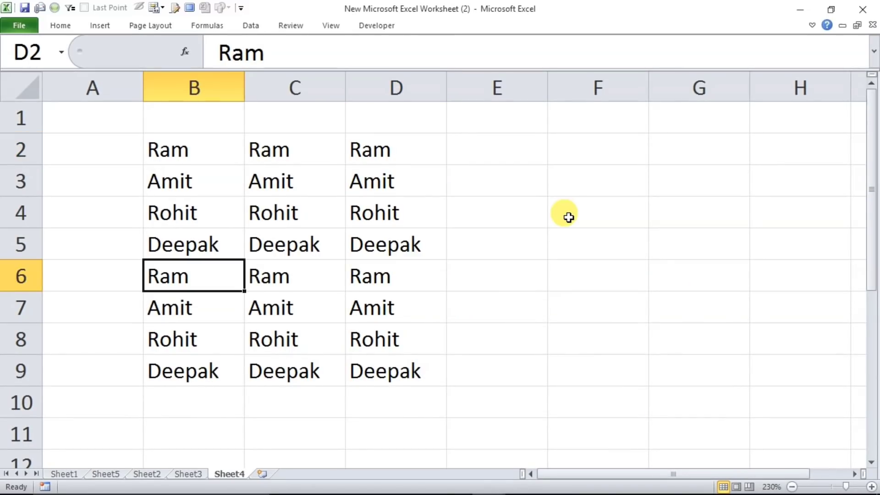
key("shift+F4")
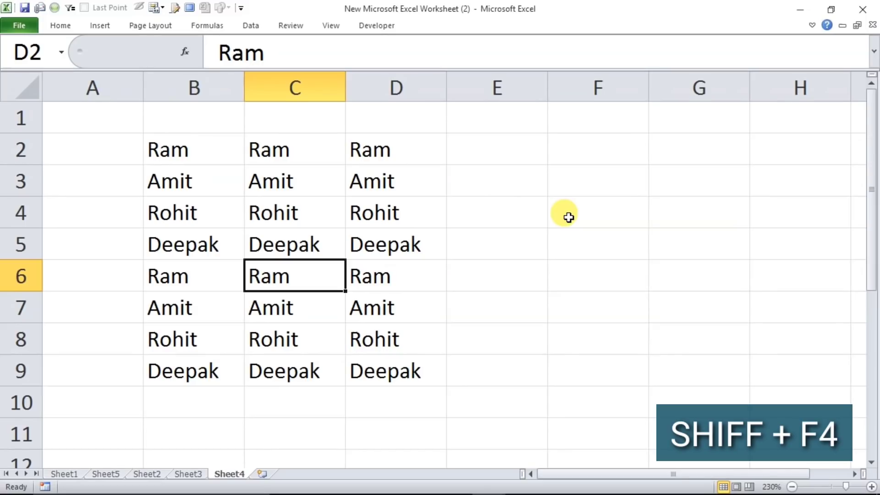
key("shift+F4")
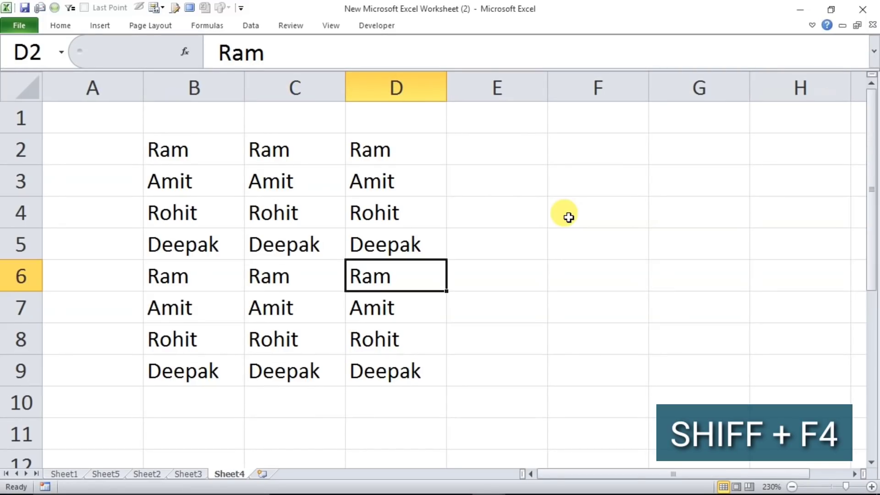
key("shift+F4")
key("shift+F4")
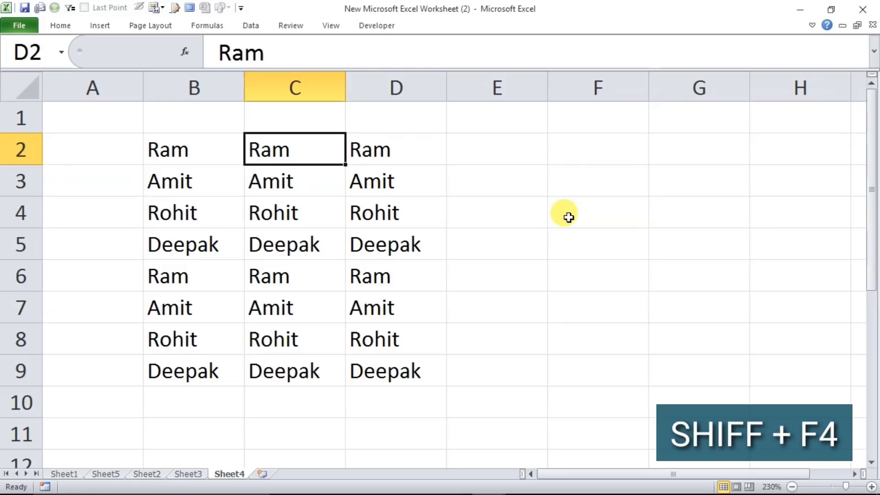
key("shift+F4")
key("shift+F4")
key("shift+F4")
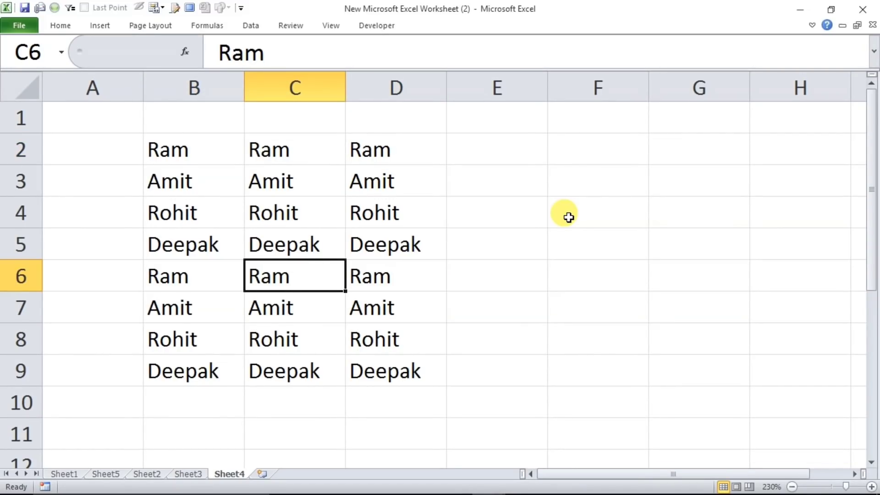
Step backward through the previous matches of the last search on Sheet4 and select cell D6
key("ctrl+shift+F4")
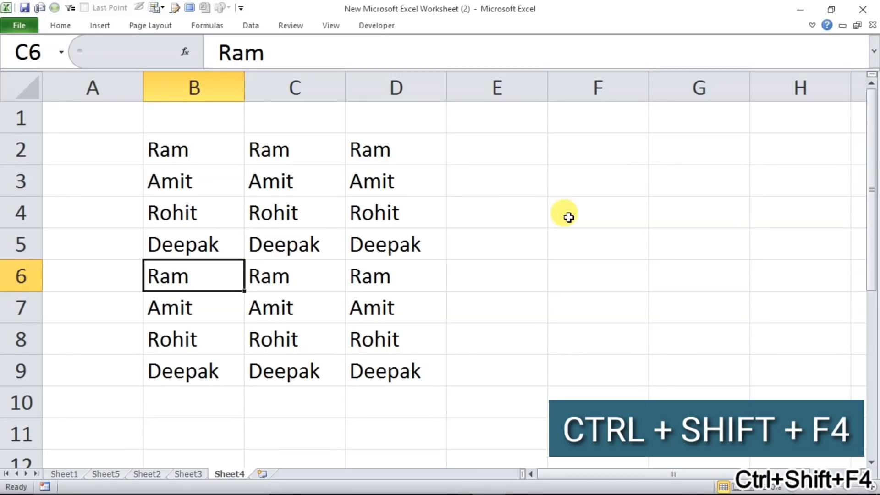
key("ctrl+shift+F4")
key("ctrl+shift+F4")
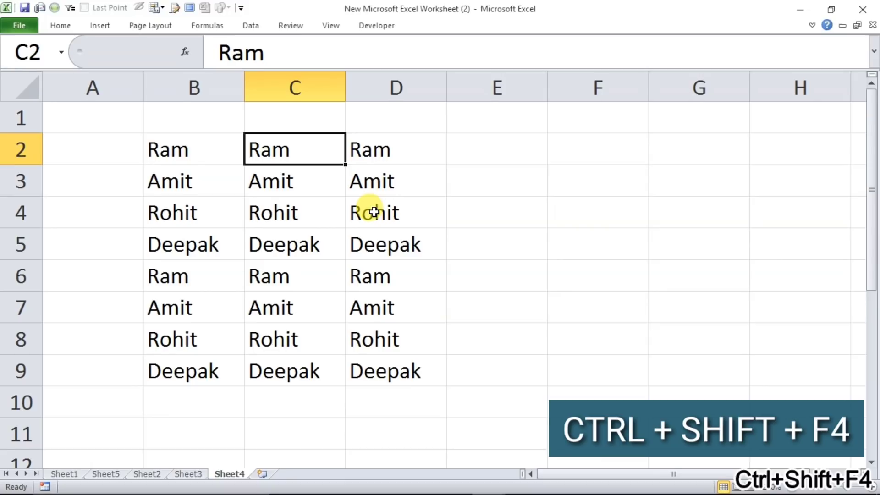
left_click(407, 275)
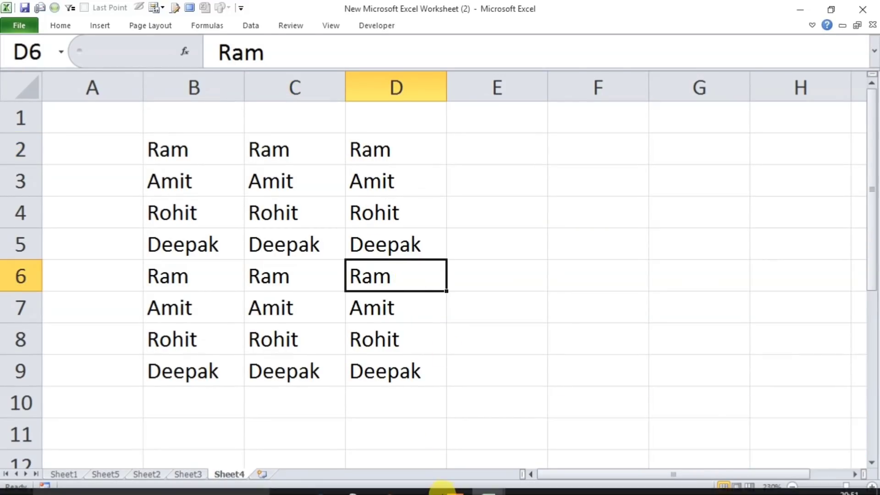
Switch to the Book1 workbook and close only that workbook, leaving its Excel window open
mouse_move(489, 485)
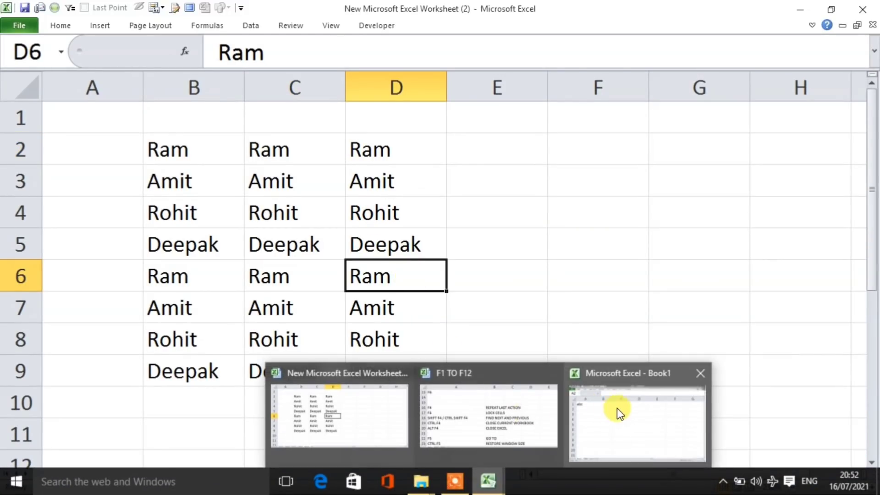
left_click(630, 419)
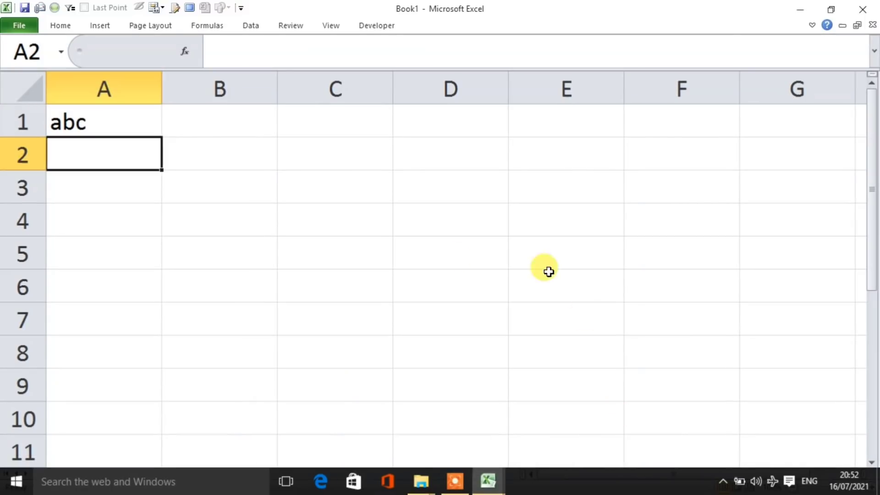
left_click(348, 229)
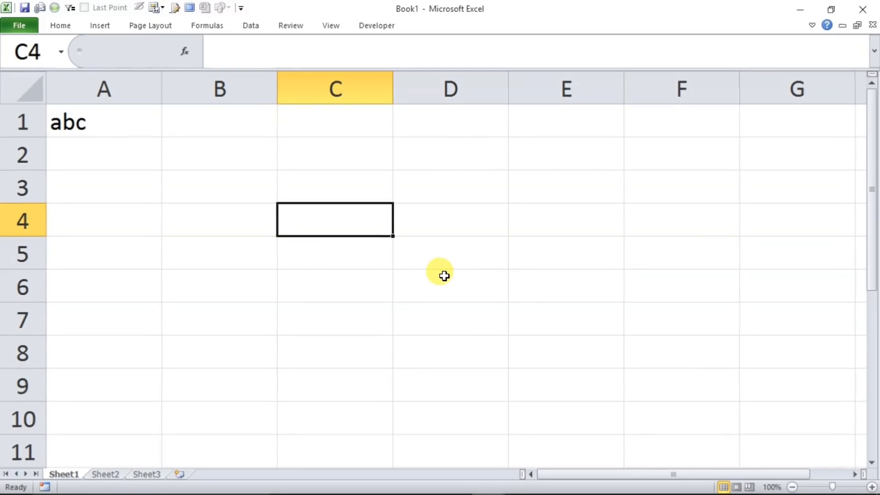
key("ctrl+F4")
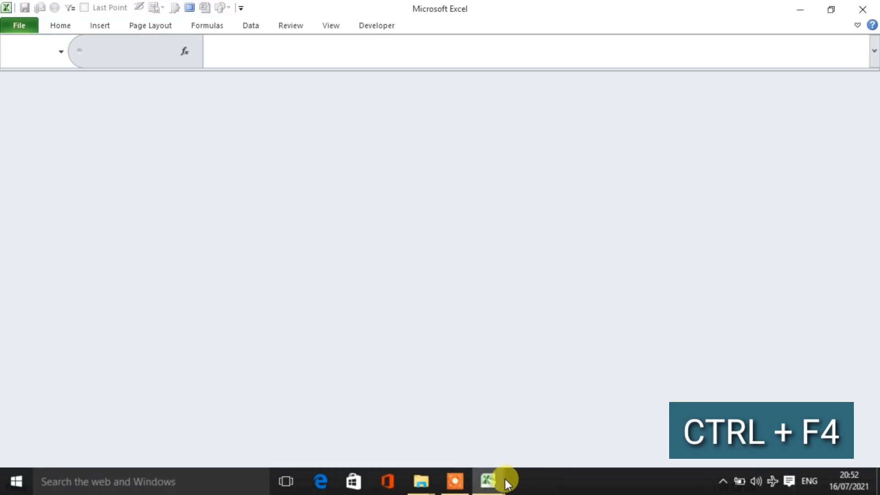
Quit the Excel window that holds Book1 and check which Excel windows are still open
mouse_move(489, 480)
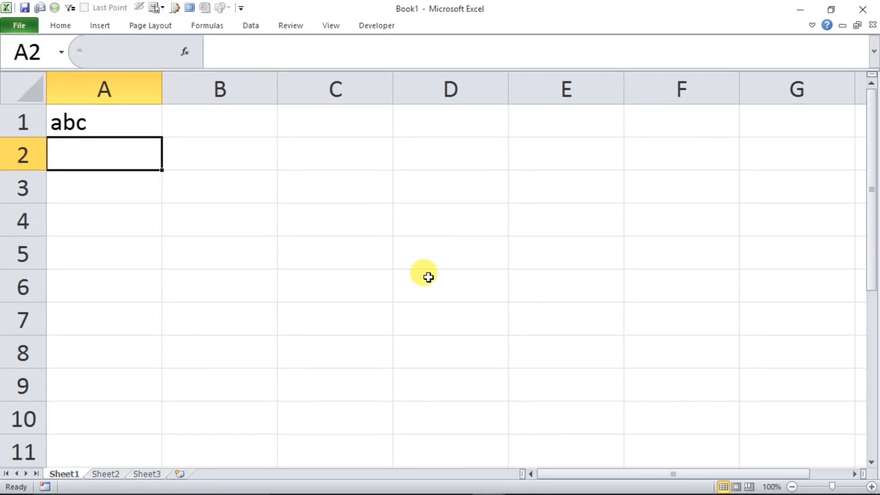
key("alt+F4")
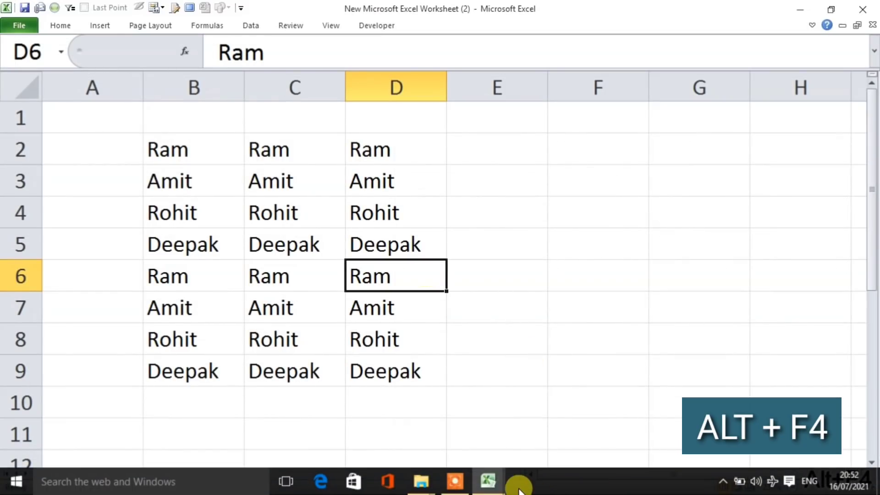
mouse_move(489, 480)
mouse_move(573, 409)
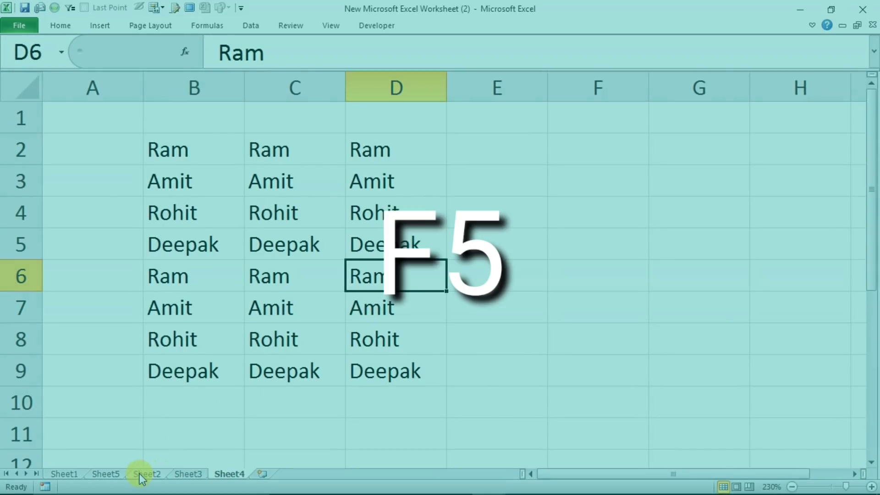
From cell F7 on Sheet2, open the Go To Special options to review them and close them without selecting anything
left_click(139, 474)
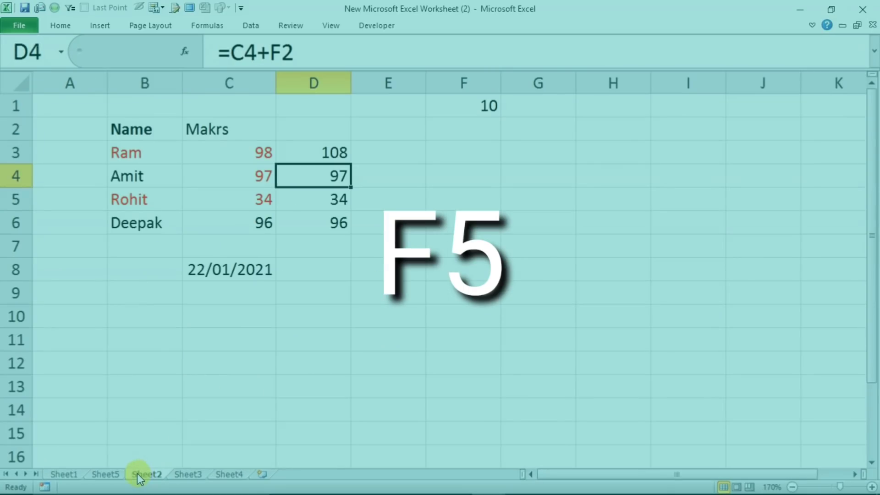
left_click(467, 274)
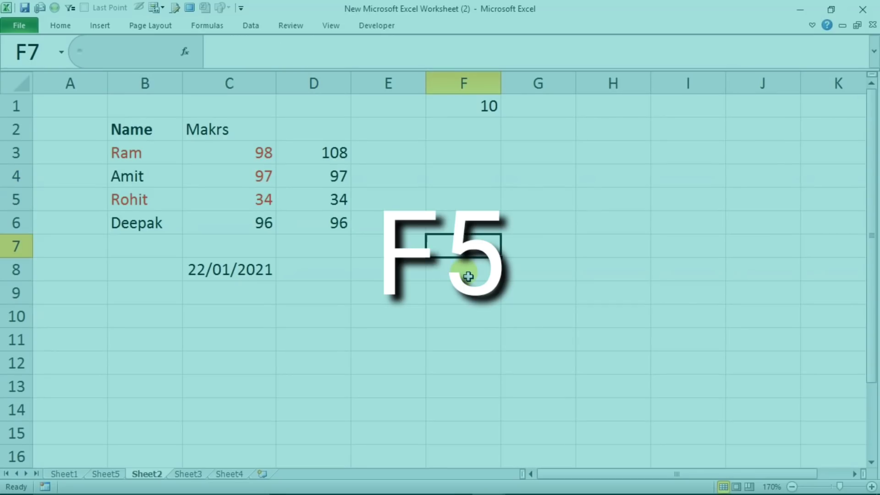
key("F5")
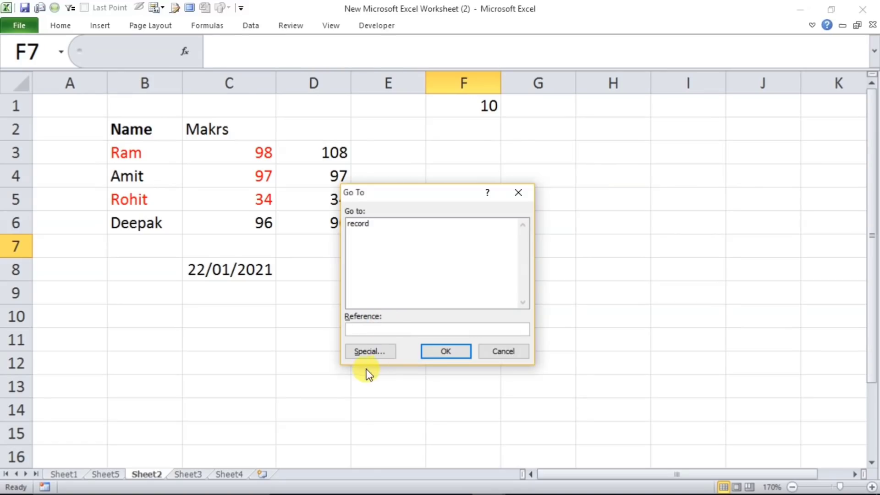
left_click(362, 353)
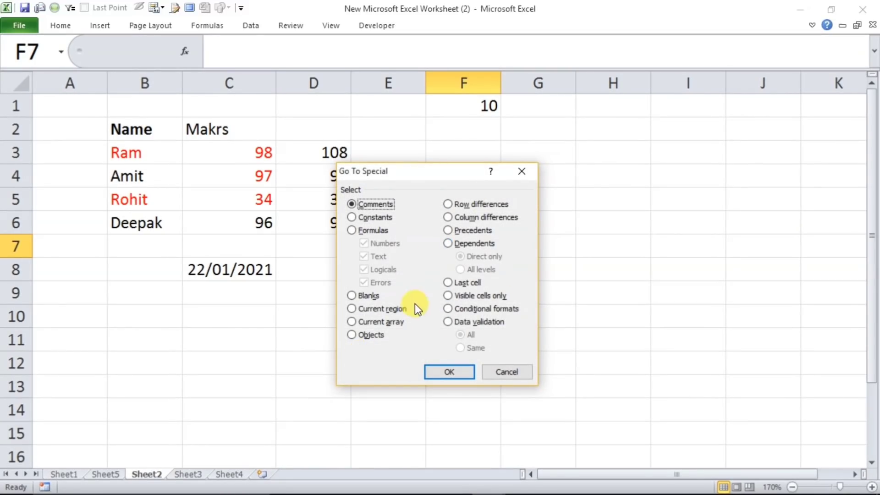
left_click(521, 171)
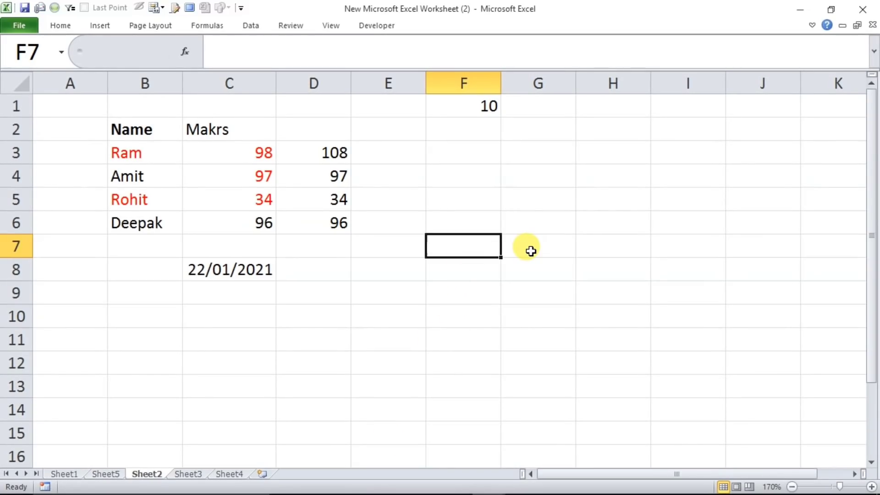
key("alt")
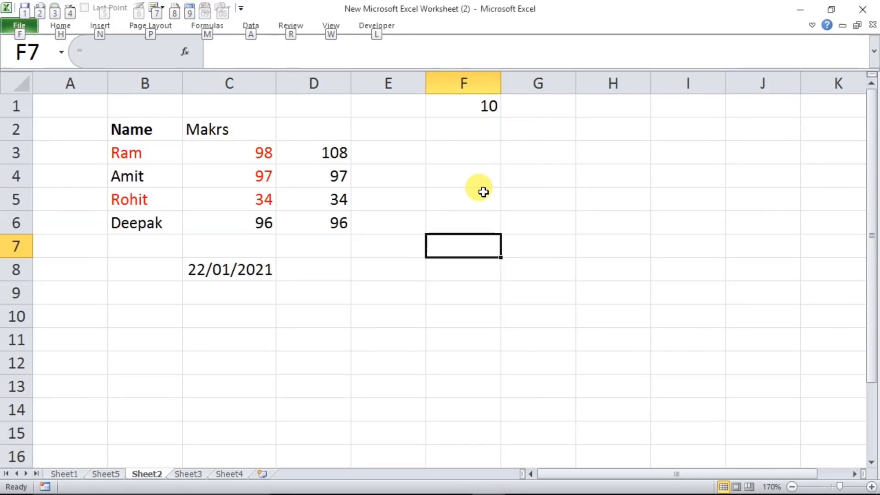
key("alt")
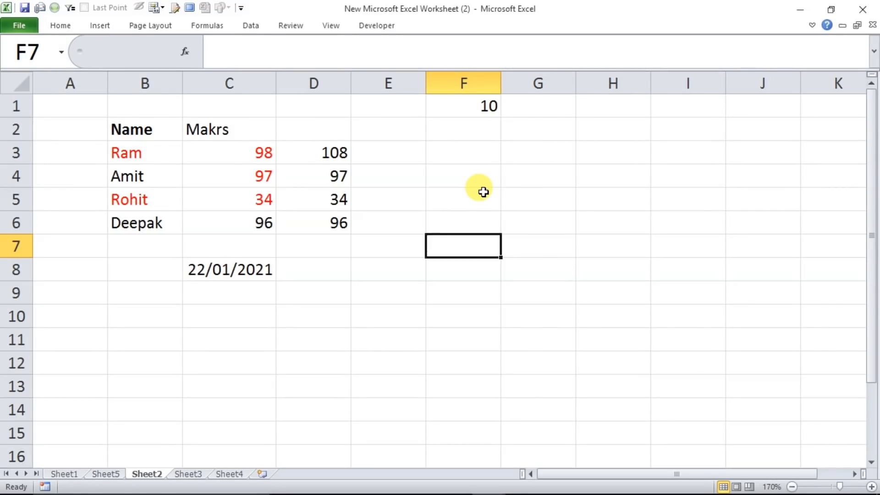
key("Right")
key("Left")
key("Up")
key("Down")
key("Down")
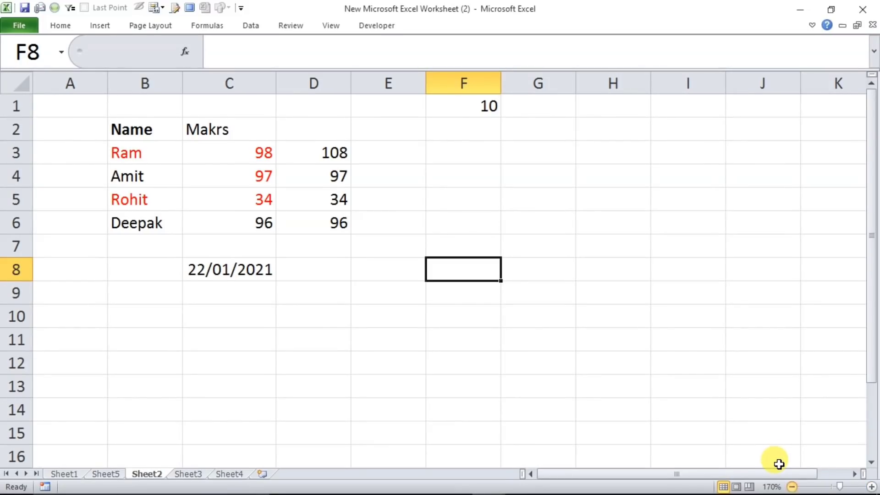
scroll(779, 464, "down", 2, "ctrl")
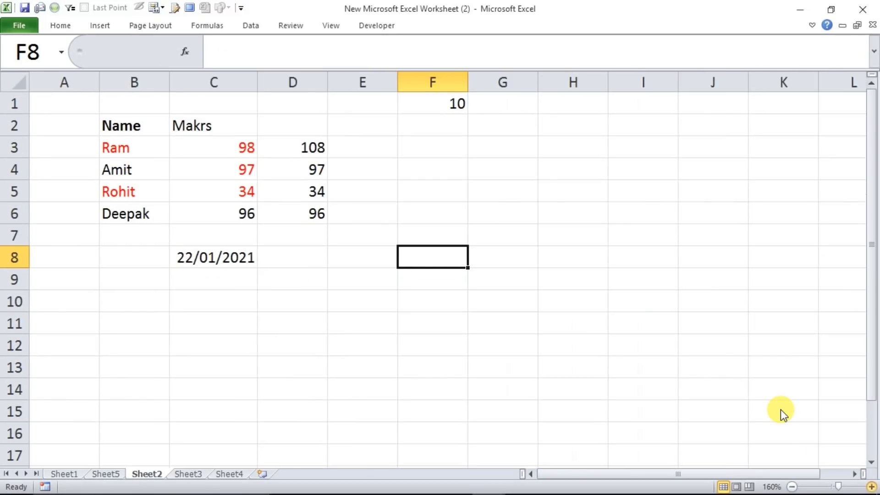
scroll(780, 408, "up", 2, "ctrl")
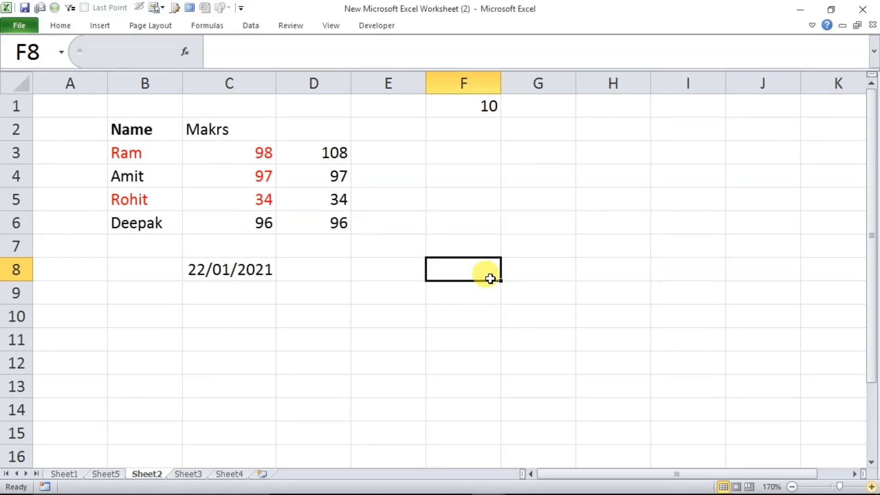
Display the ribbon's key tips and dismiss them, keeping cell F8 on Sheet2 as the active cell
key("alt")
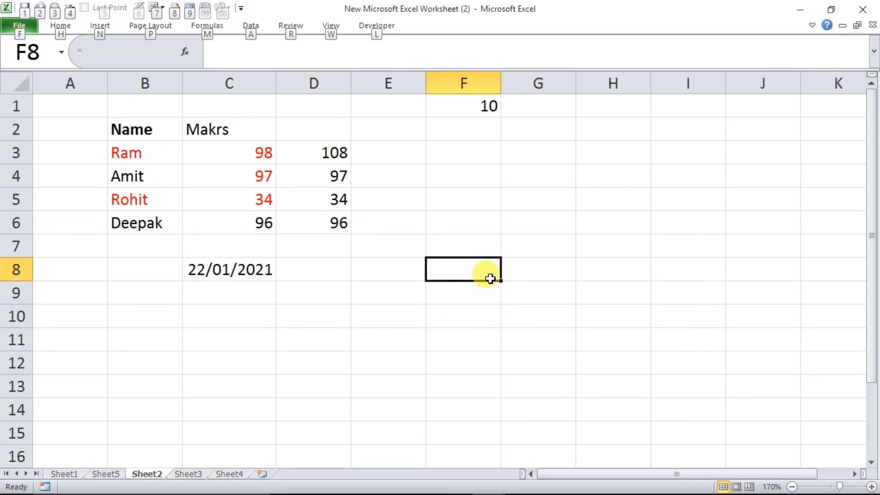
key("Escape")
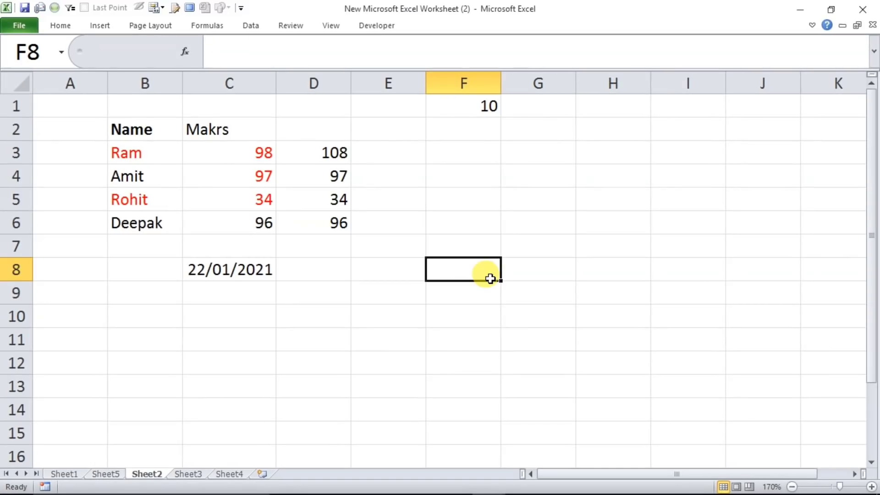
key("Right")
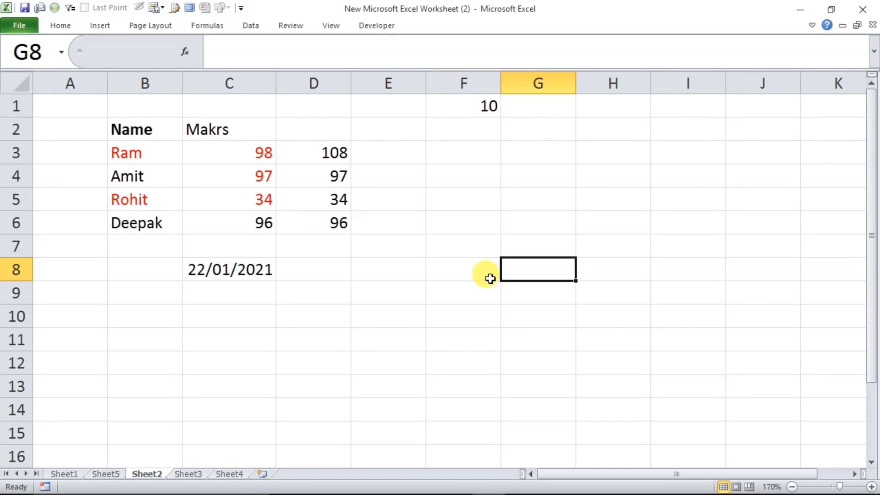
key("Left")
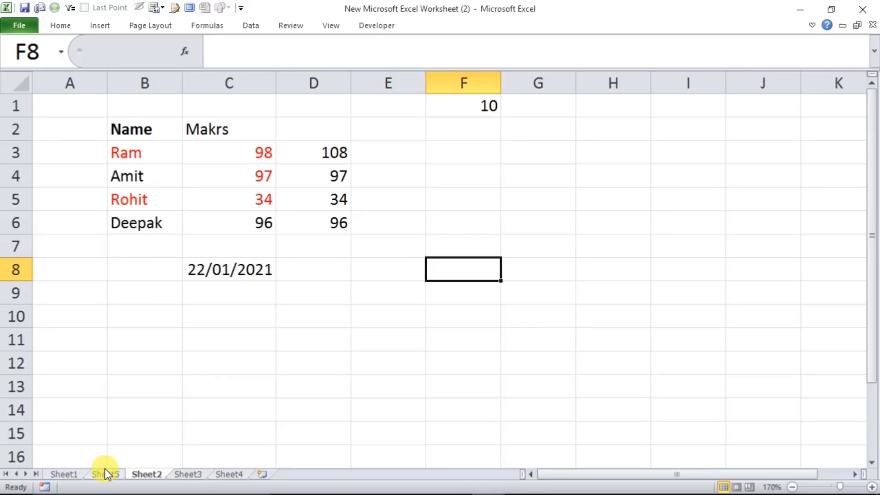
Start a spelling check on Sheet3 from cell E6 and continue it from the beginning of the sheet
left_click(183, 475)
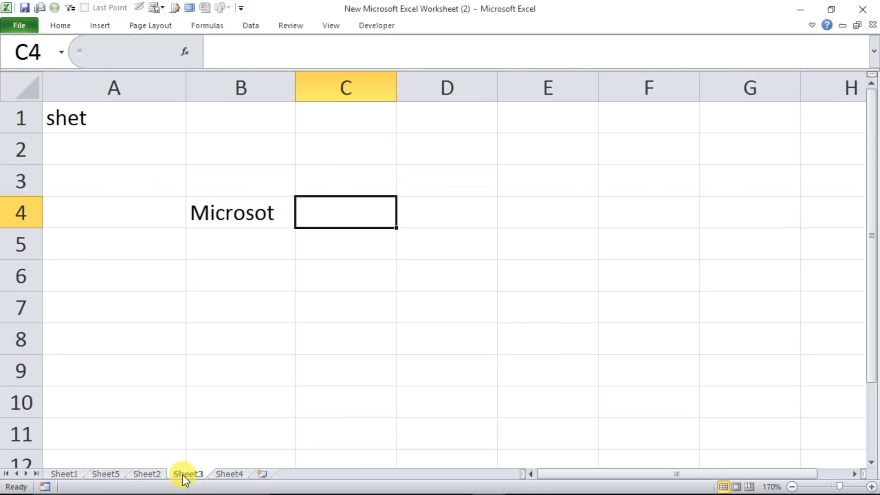
key("F7")
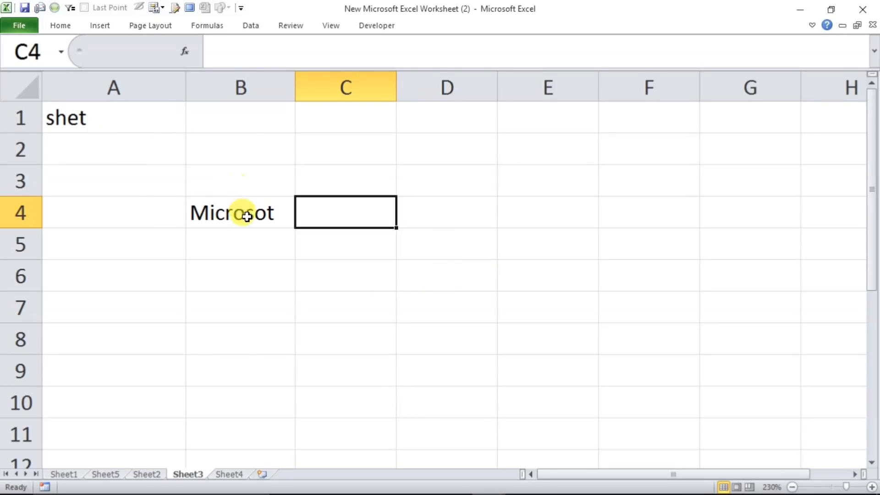
left_click(522, 284)
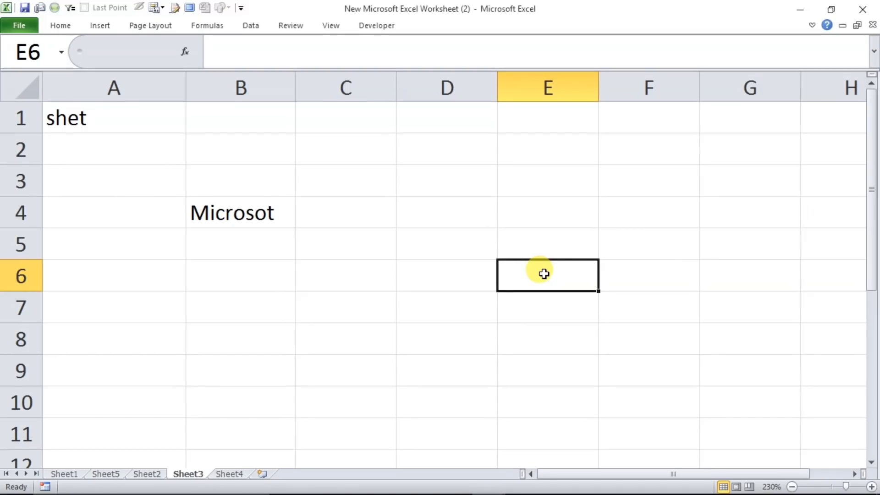
key("F7")
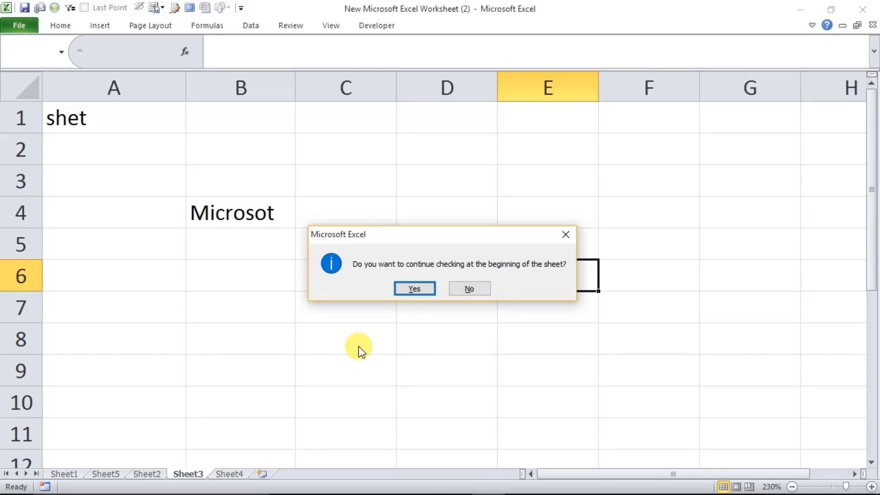
left_click(402, 290)
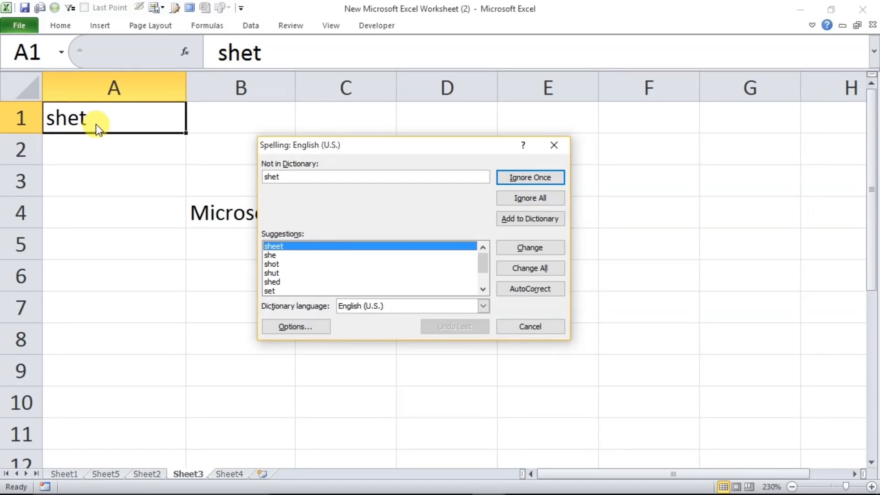
Correct the misspelled word in cell A1 to "sheet", keeping the Spelling dialog clear of the data
left_click(272, 265)
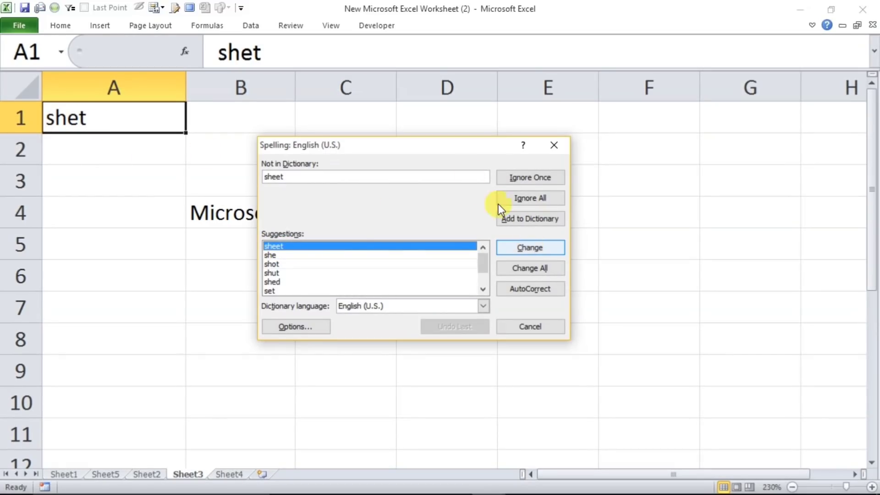
left_click_drag(443, 145, 543, 144)
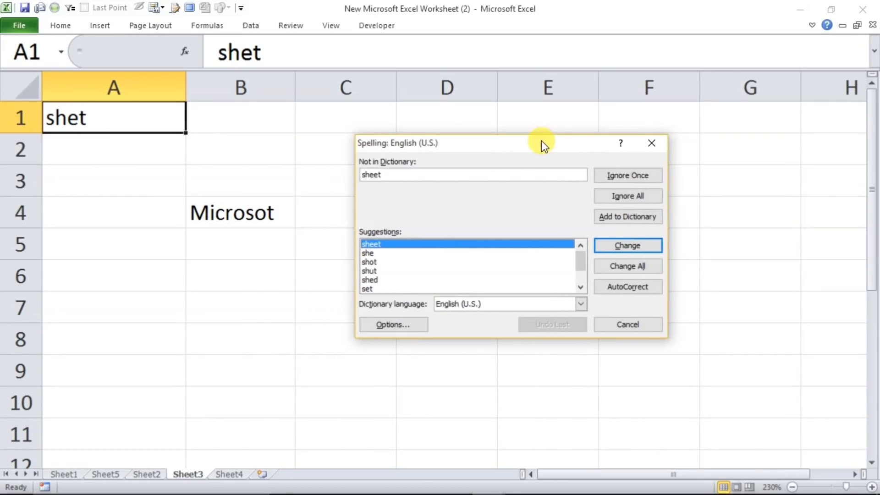
left_click(621, 243)
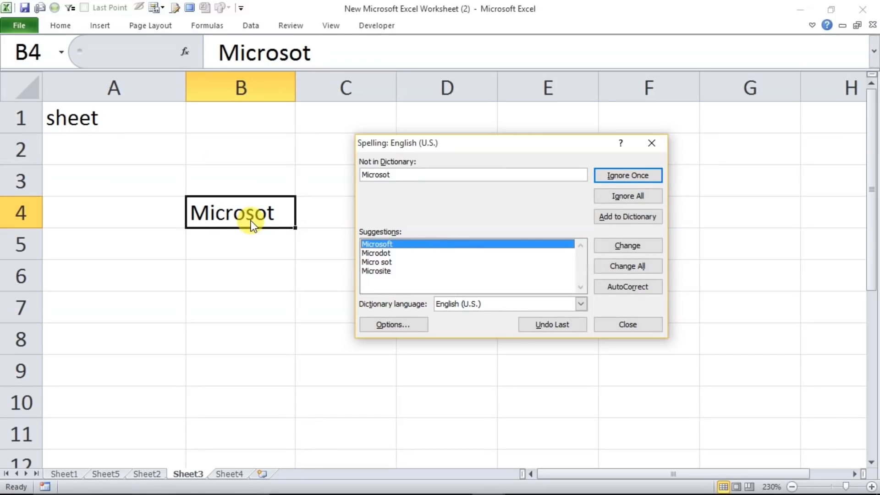
Correct the misspelled word in cell B4 to the suggestion "Microsoft" and finish the spelling check
left_click(389, 263)
left_click(390, 244)
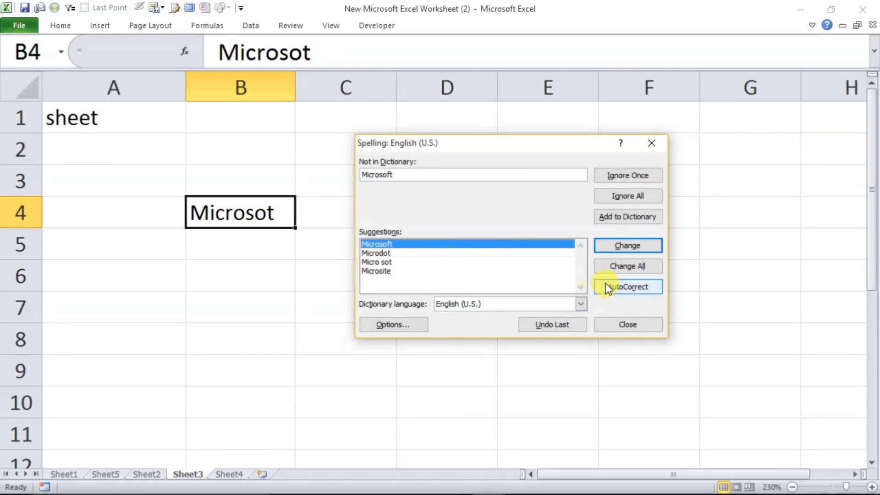
left_click(629, 249)
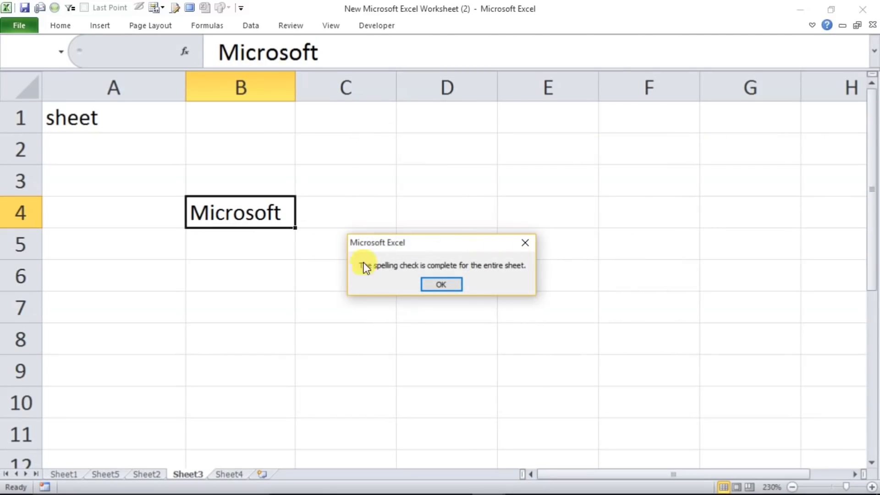
left_click(525, 243)
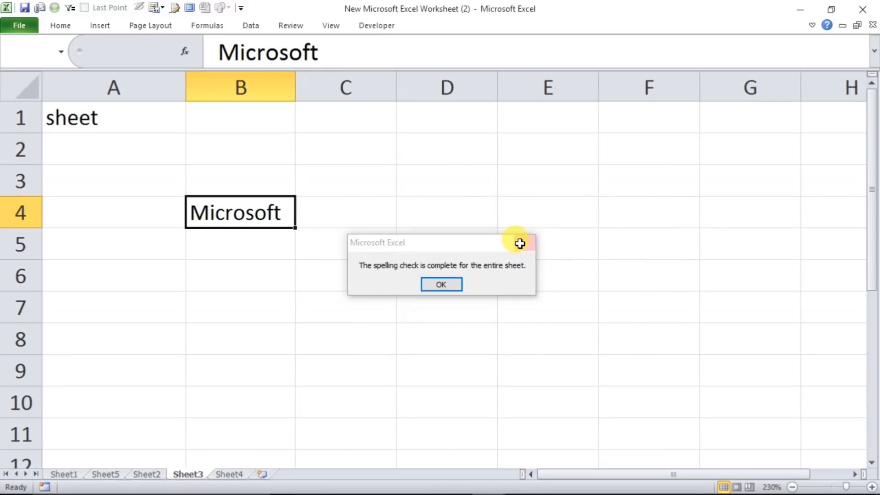
Switch to Sheet2 and select the range B2:E8, then a much larger range starting inside the marks table
left_click(151, 473)
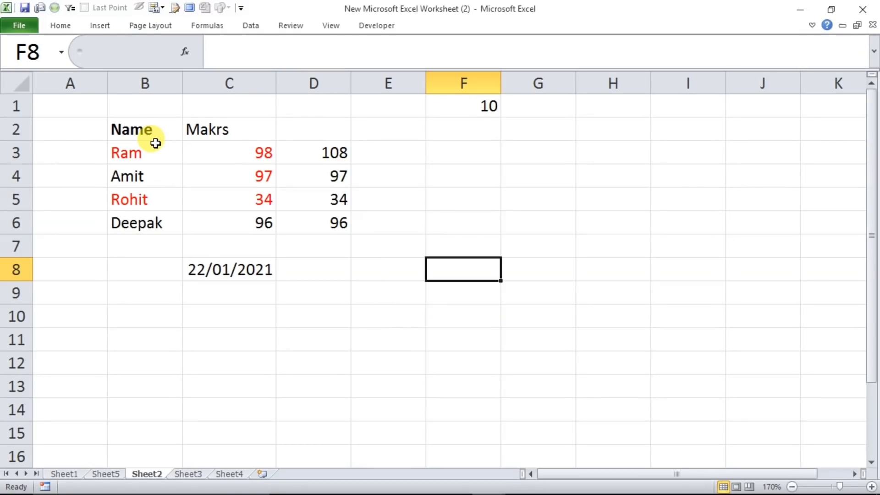
left_click_drag(143, 133, 373, 277)
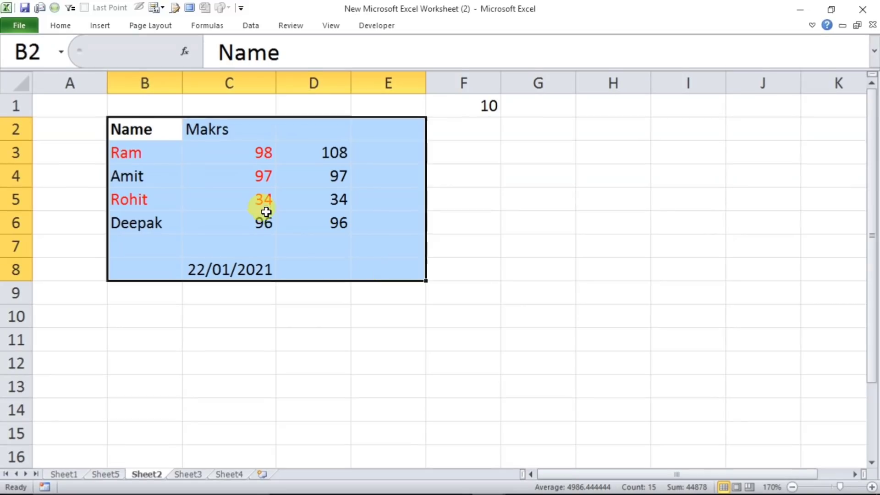
left_click_drag(274, 220, 768, 477)
Drop the large selection and move the active cell up column F to cell F1
left_click(446, 363)
key("Up")
key("Up")
key("Up")
key("Up")
key("Up")
key("Up")
key("Up")
key("Up")
key("Up")
key("Up")
key("Up")
key("Up")
key("Up")
key("Up")
key("Up")
key("Up")
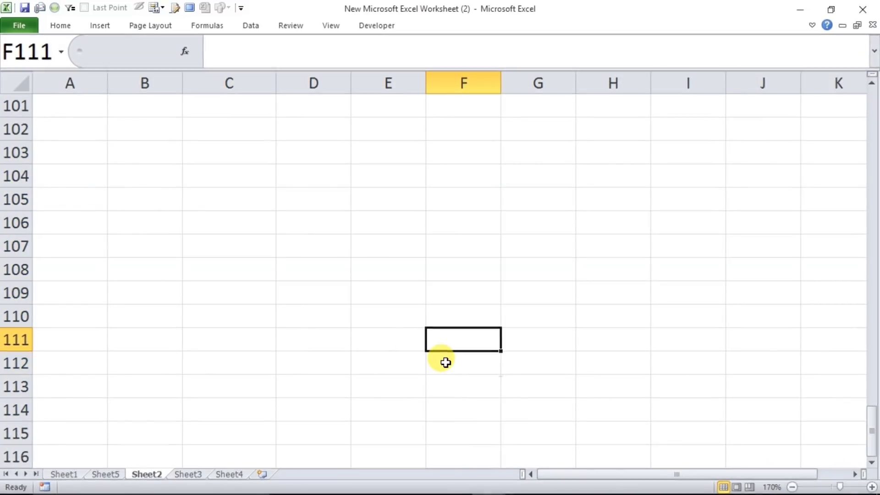
key("Up")
key("Up")
key("Up")
key("Up")
key("Up")
key("Up")
key("Up")
key("Up")
key("Up")
key("Up")
key("Up")
key("Up")
key("Up")
key("Up")
key("Up")
key("Up")
key("Up")
key("Up")
key("Up")
key("Up")
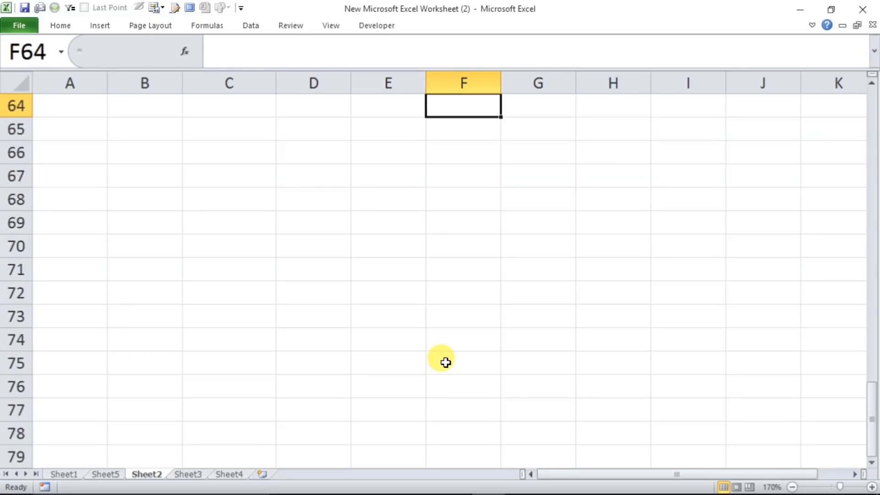
key("Up")
key("Up")
key("Up")
key("Up")
key("Up")
key("Up")
key("Up")
key("Up")
key("Up")
key("Up")
key("Up")
key("Up")
key("Up")
key("Up")
key("Up")
key("Up")
key("Up")
key("Up")
key("Up")
key("Up")
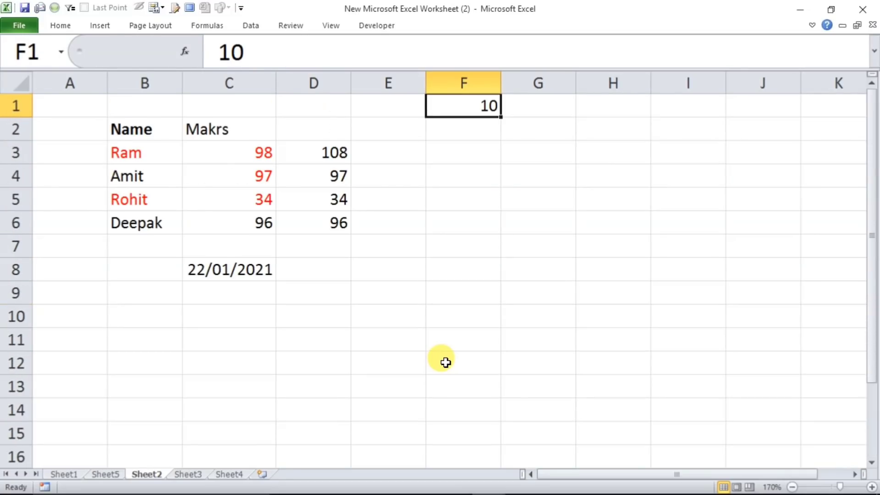
Turn on Extend Selection from cell B2 and resize the selection to G10, J11, D14 and H10 in turn
left_click(134, 130)
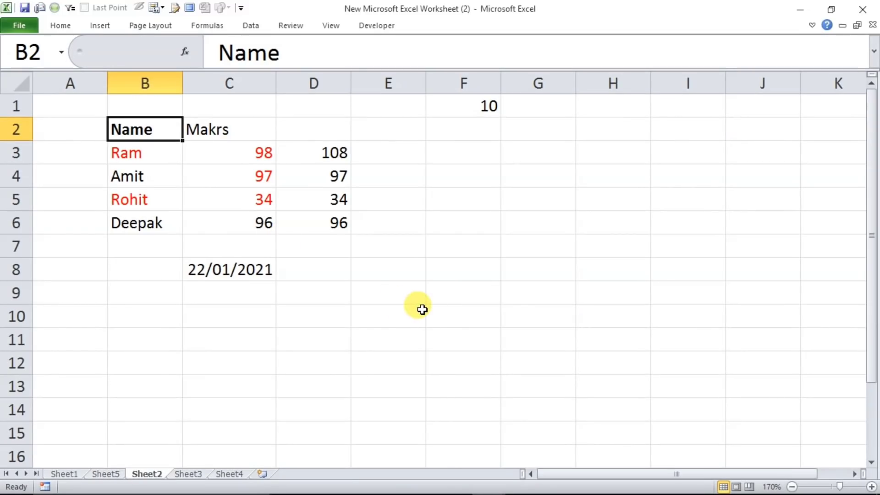
key("F8")
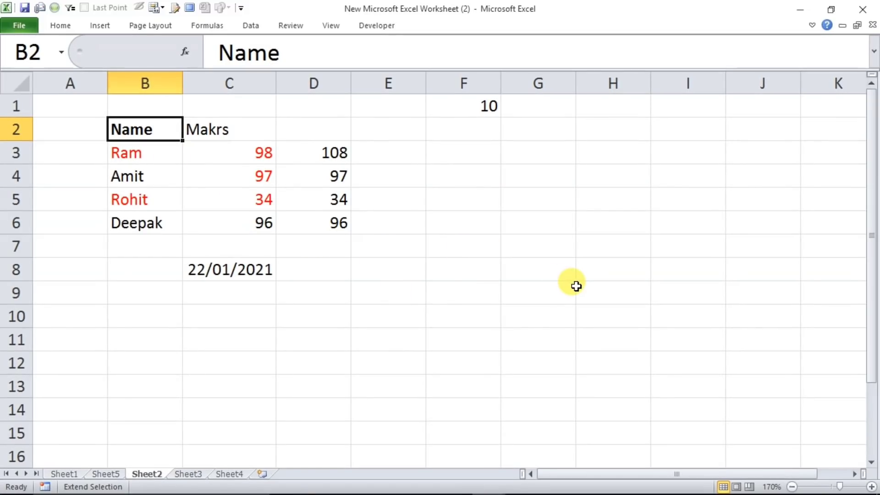
left_click(563, 320)
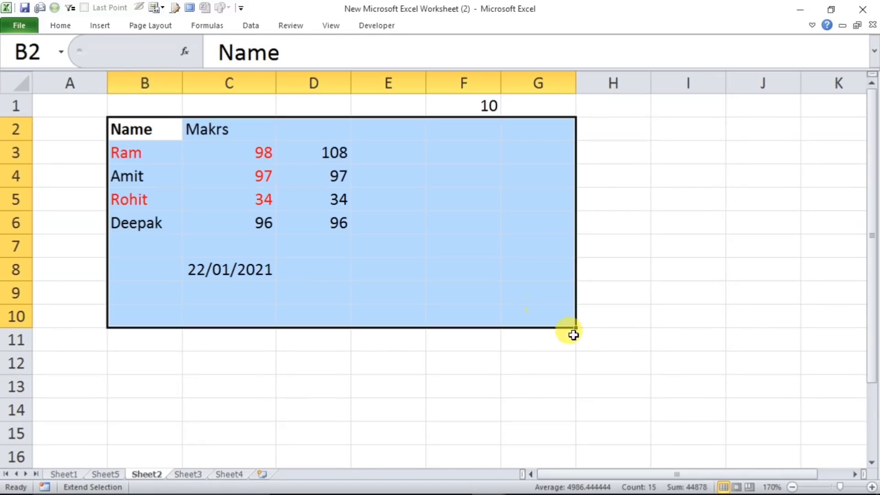
left_click(762, 342)
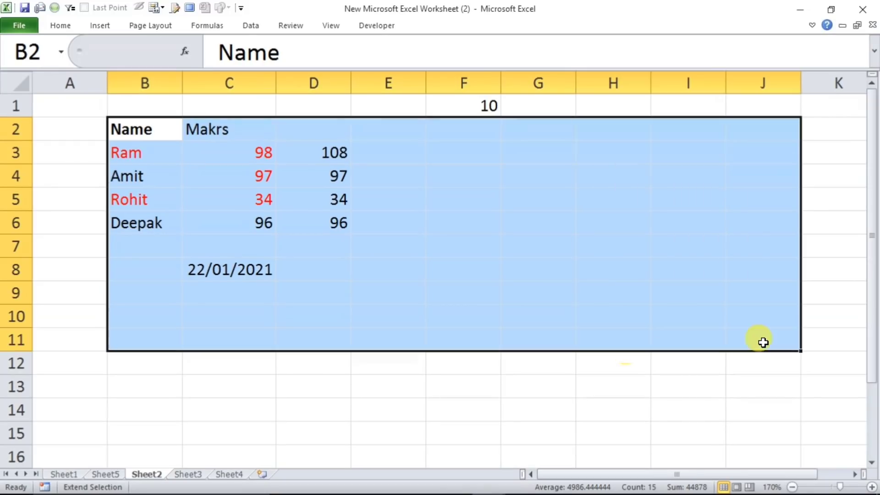
left_click(315, 400)
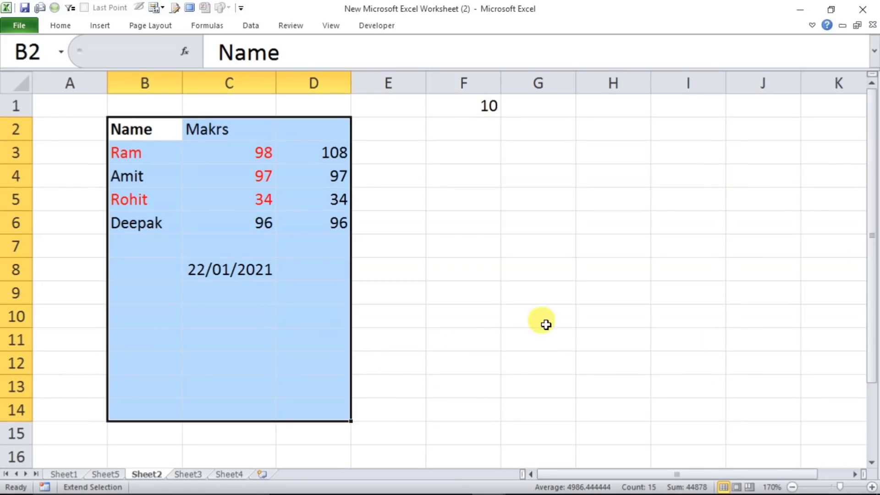
left_click(594, 319)
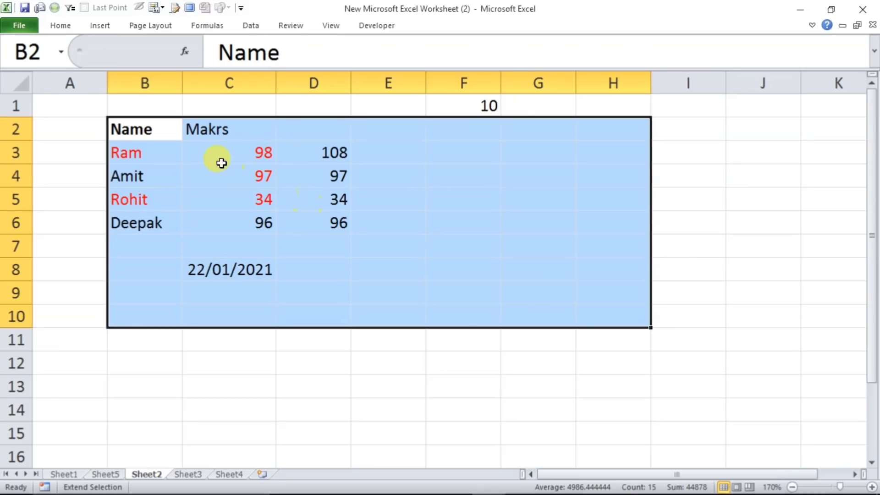
Shrink the extended selection to cell B2 and grow it cell by cell to cover B2:D6
left_click(150, 133)
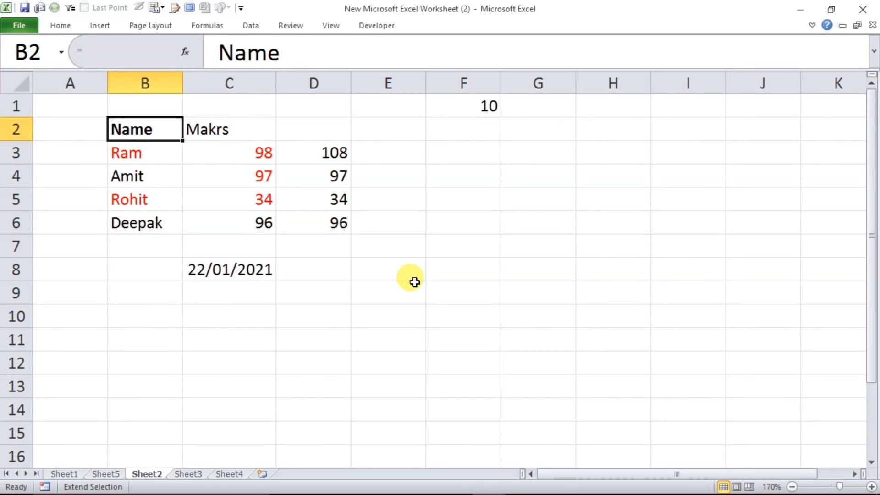
key("Right")
key("Right")
key("Right")
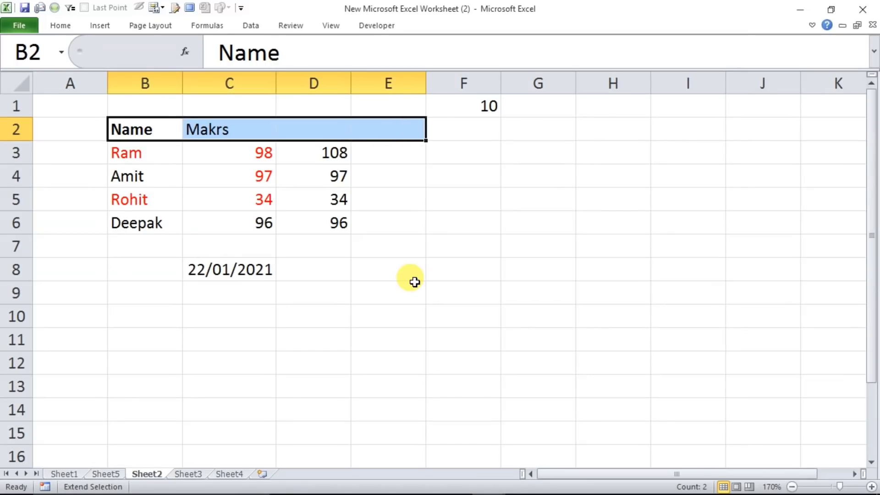
key("Left")
key("Down")
key("Down")
key("Down")
key("Down")
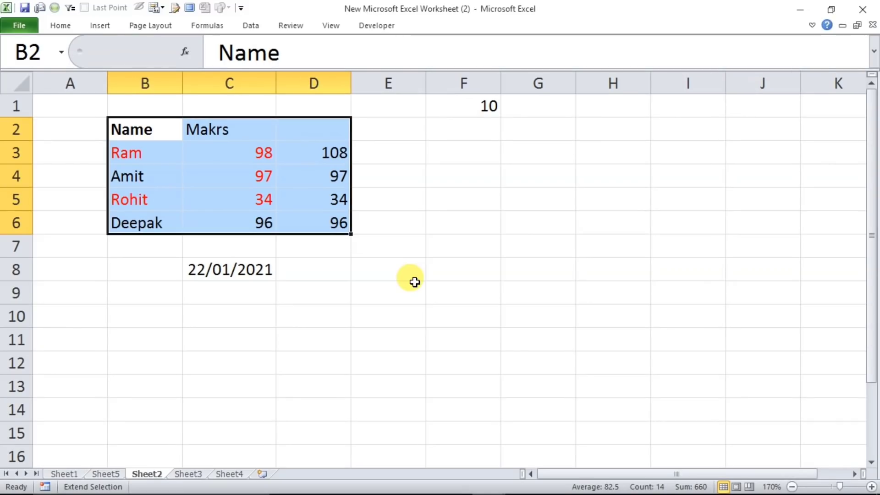
Resize the extended selection to F9, G8, B2 and finally B2:D6, and turn off Extend Selection
left_click(471, 286)
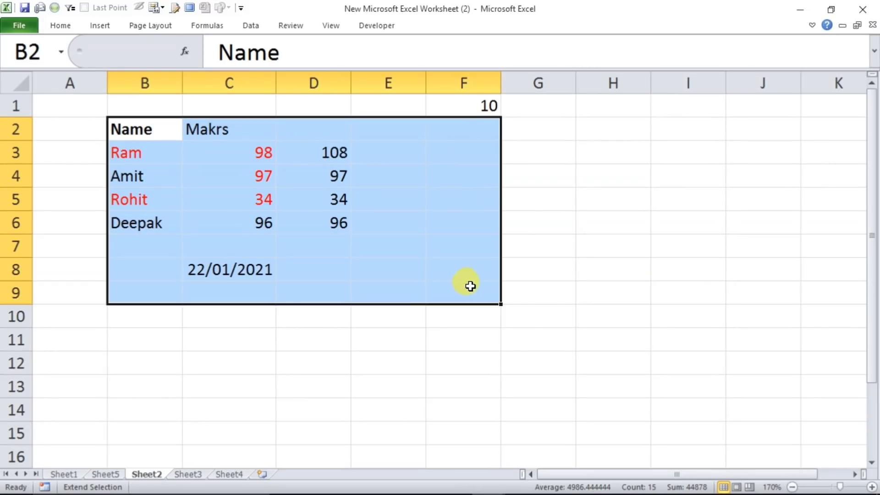
left_click(528, 265)
left_click(146, 128)
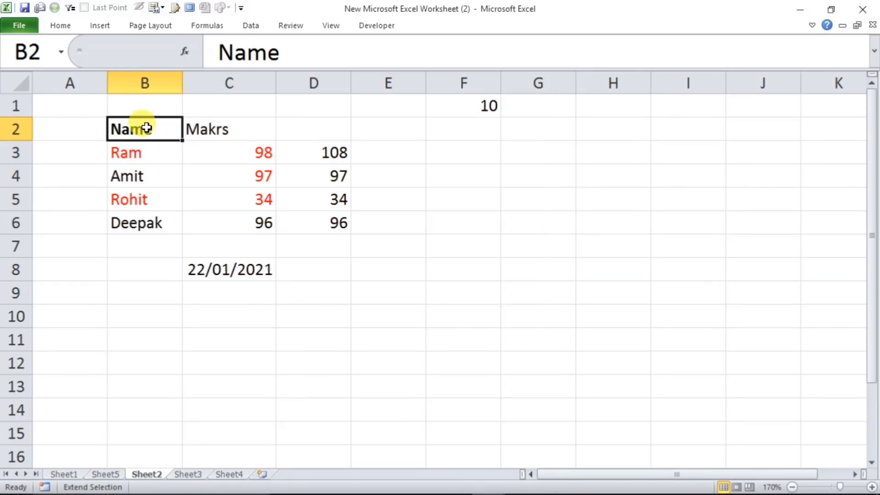
left_click(337, 229)
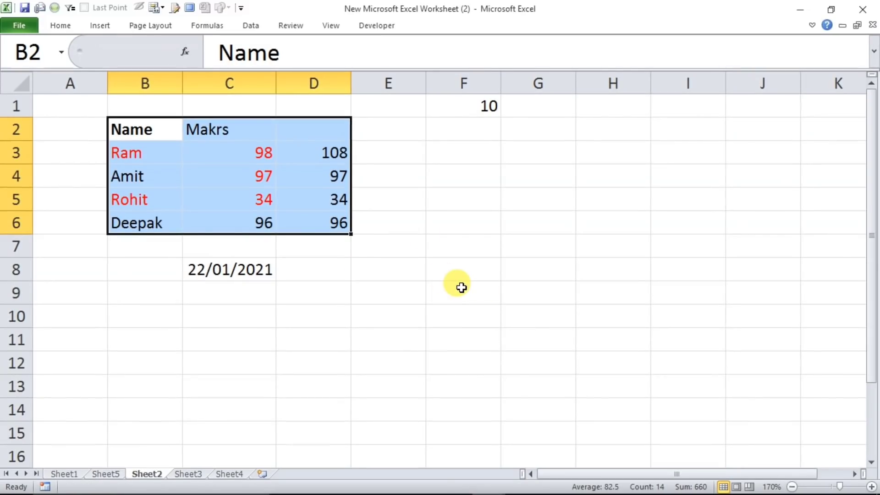
Select single cells around Sheet2, including F9 and B10 and ending at F6, to check that normal selection works again
left_click(462, 287)
left_click(442, 210)
left_click(439, 295)
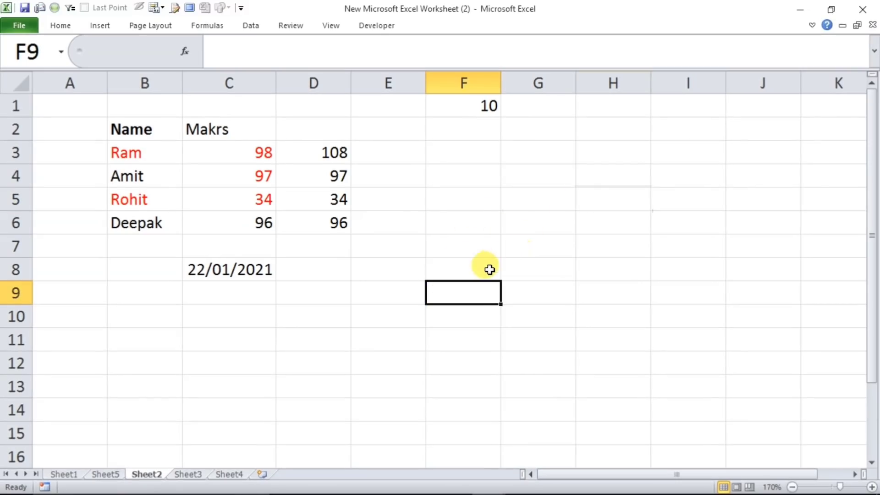
left_click(146, 181)
left_click(140, 248)
left_click(143, 317)
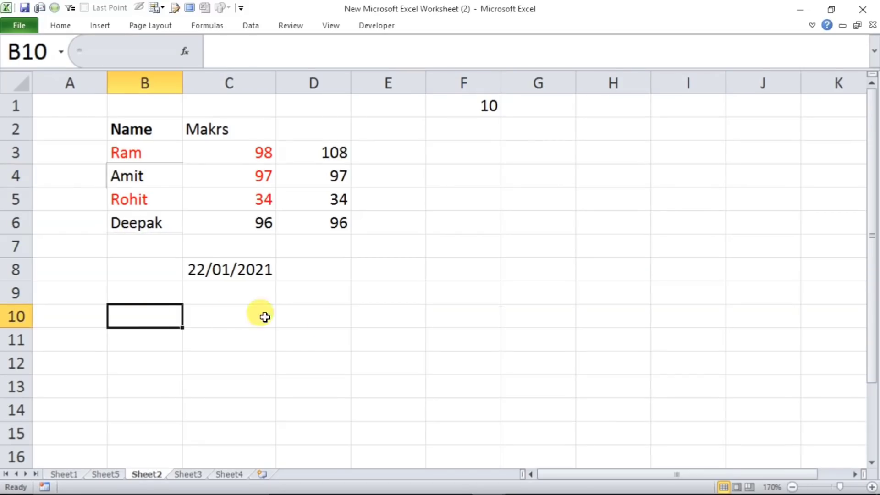
left_click(385, 333)
left_click(487, 216)
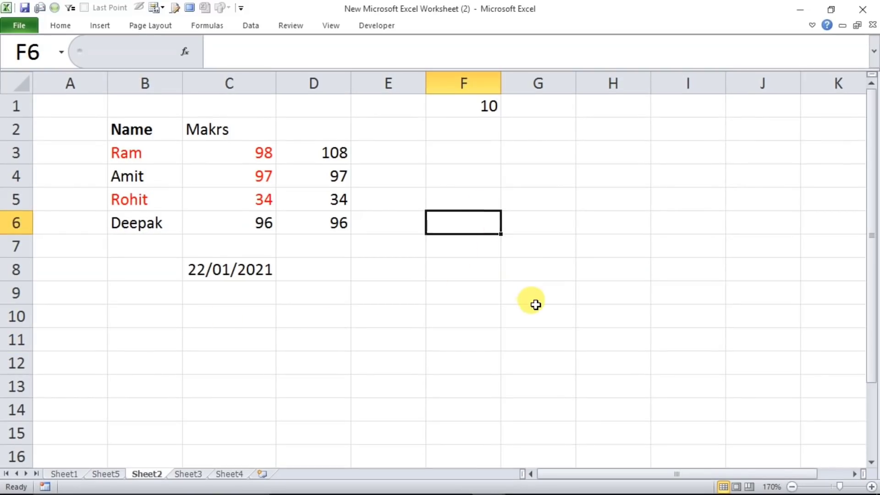
Multi-select the scattered cells F4, E8, H8, F13, B12, B7 and C11, and return to a single selection at H5
left_click(485, 182)
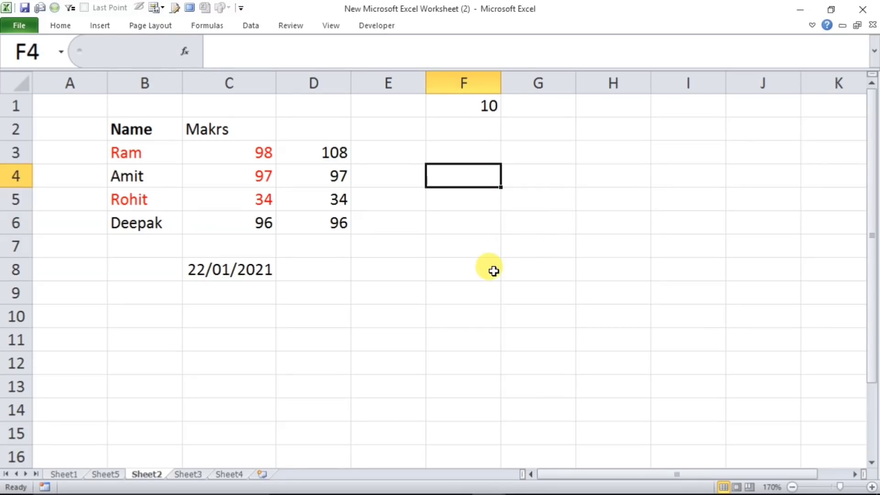
left_click(420, 271, "ctrl")
left_click(624, 275, "ctrl")
left_click(494, 380, "ctrl")
left_click(144, 355, "ctrl")
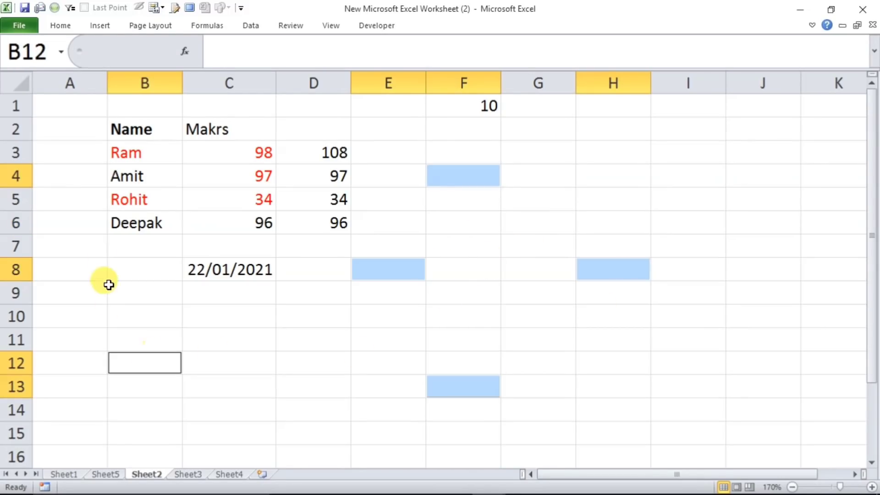
left_click(114, 244, "ctrl")
left_click(252, 333, "ctrl")
left_click(605, 206)
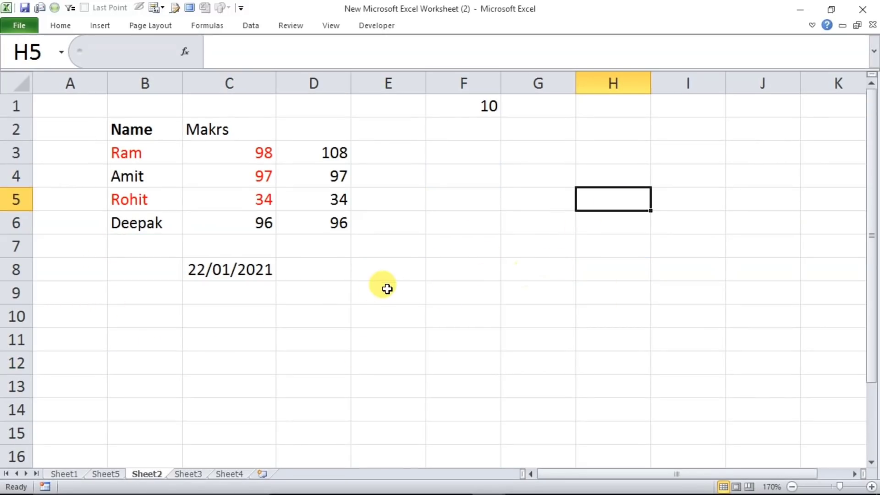
Turn on Add to Selection from cell E3 and add G5, F9, D11, C11, G13, J7, I12, I4, H8 and D7
left_click(409, 150)
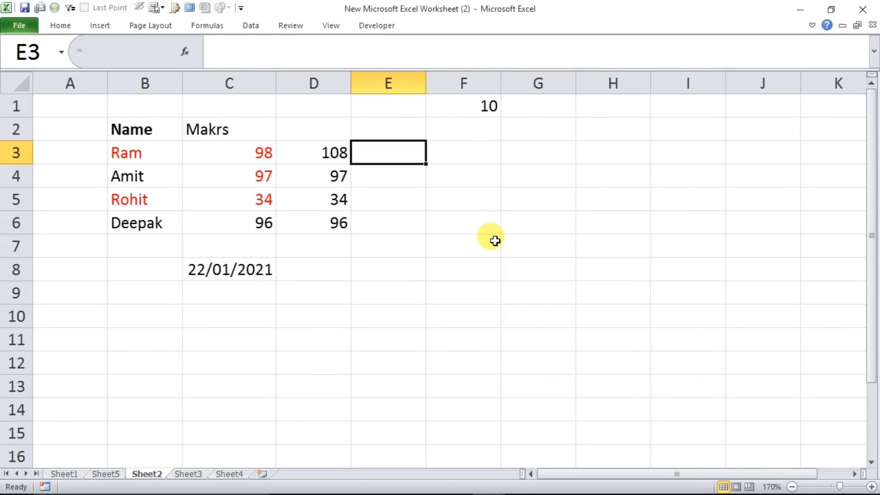
key("shift+F8")
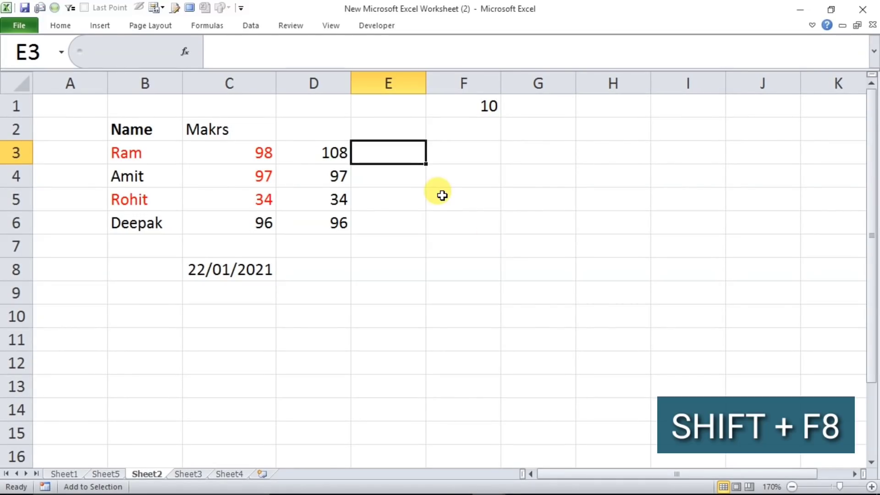
left_click(513, 206)
left_click(433, 288)
left_click(314, 342)
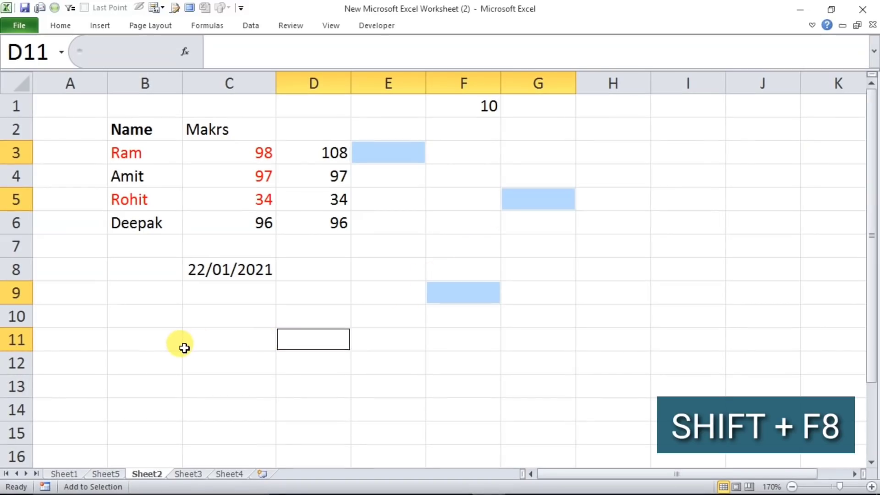
left_click(182, 344)
left_click(504, 382)
left_click(729, 247)
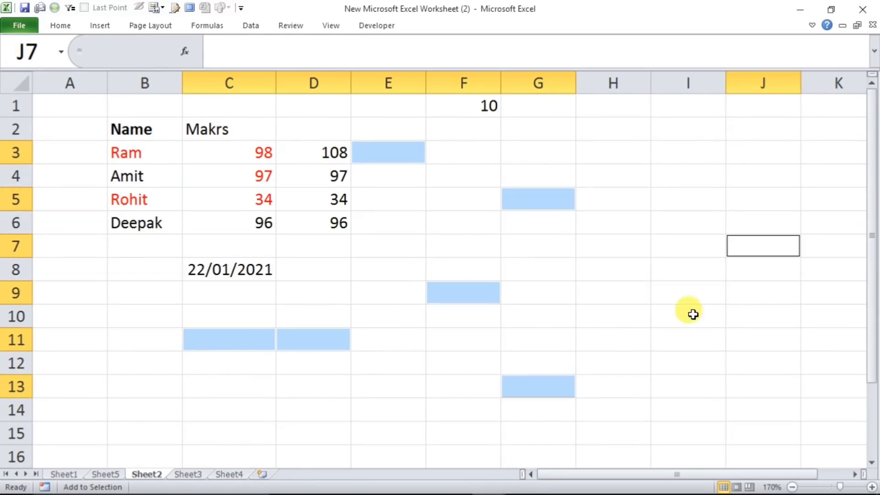
left_click(682, 359)
left_click(667, 175)
left_click(617, 274)
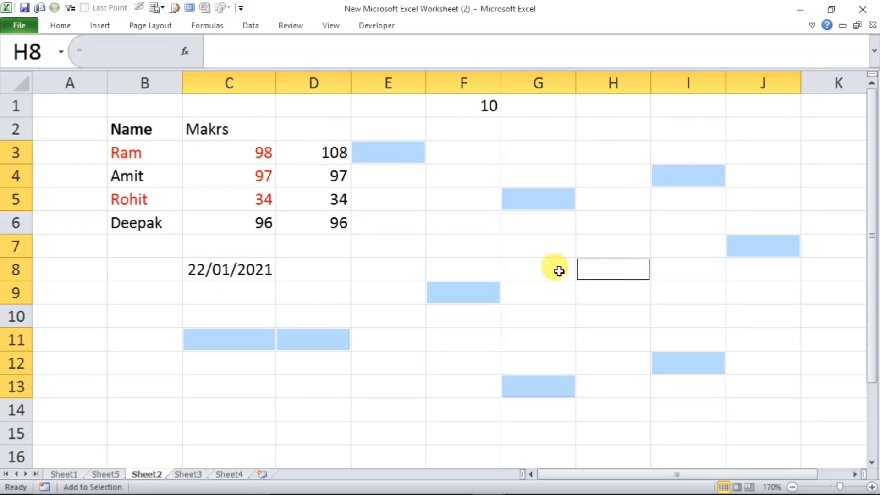
left_click(313, 242)
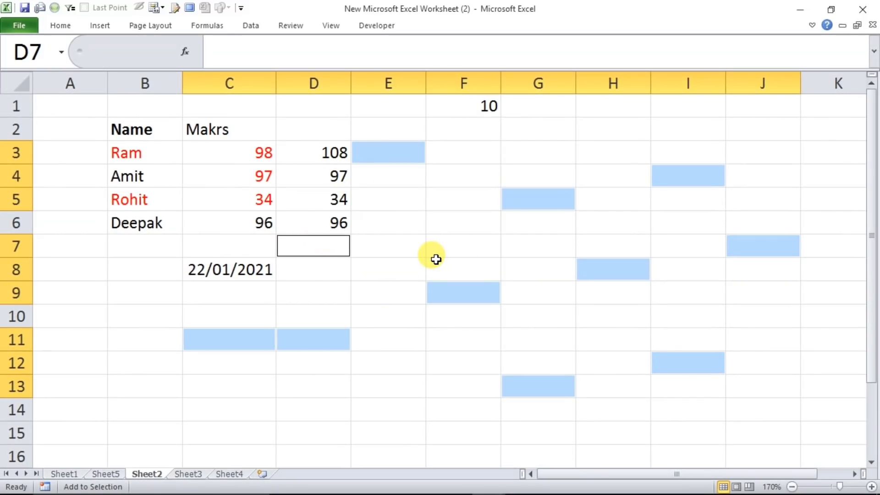
Turn off Add to Selection and select the single cells F7, E10 and C10 in turn
key("shift+F8")
left_click(434, 249)
left_click(417, 316)
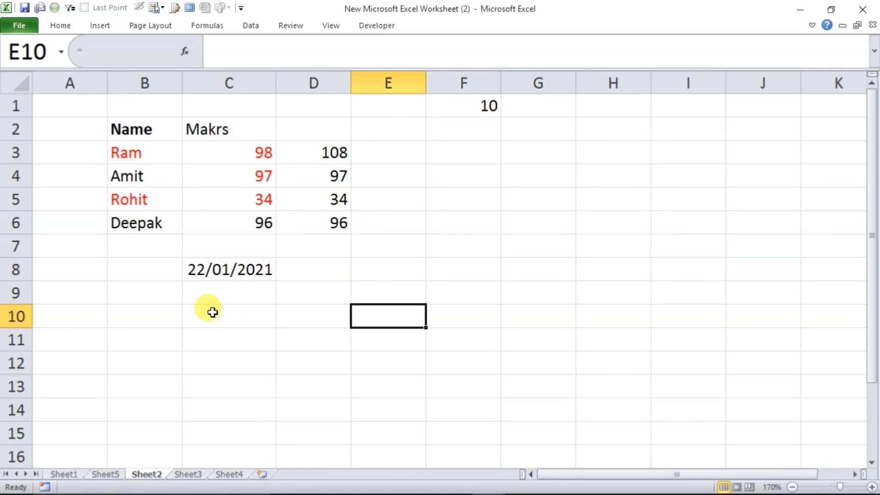
left_click(211, 312)
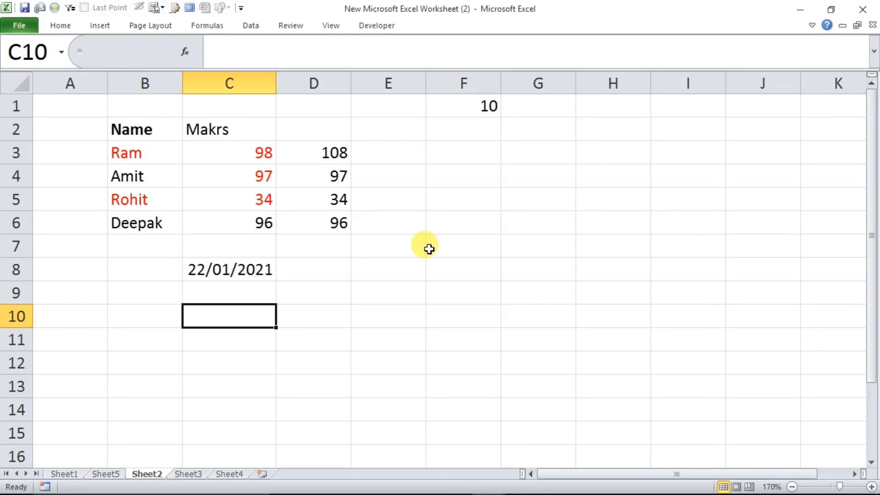
Open the list of macros in all open workbooks, close it and select cell F8
key("alt+F8")
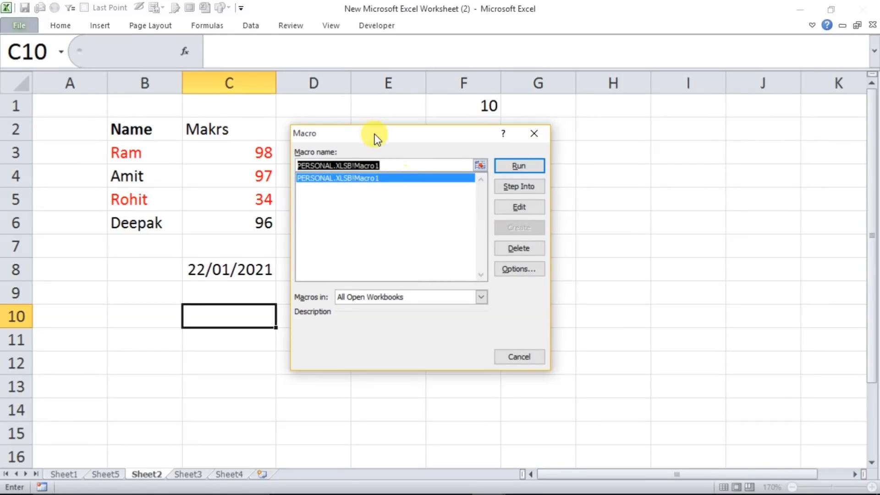
left_click(535, 135)
left_click(462, 268)
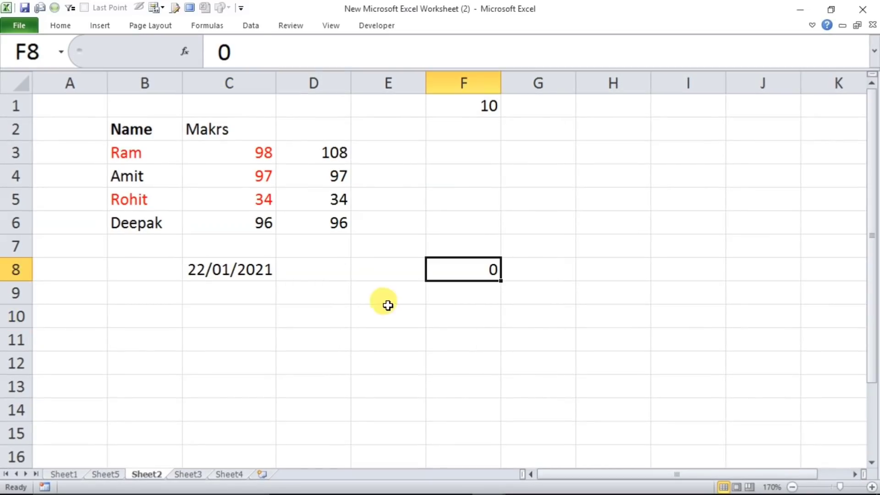
Total the values above cell D7 with the formula =SUM(D3:D6)
left_click(306, 245)
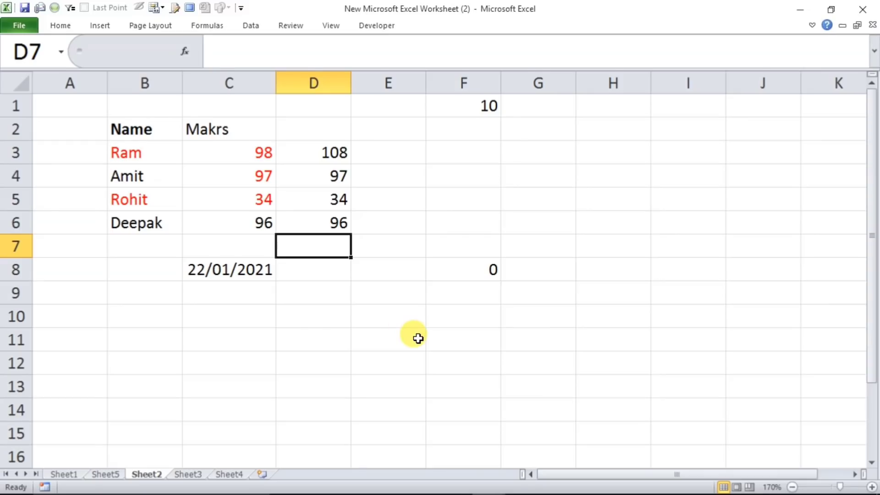
type("=s")
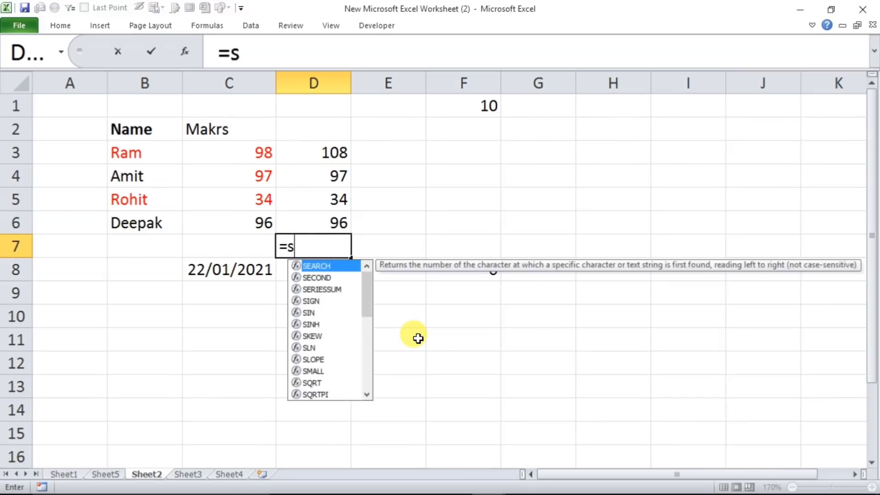
type("um(")
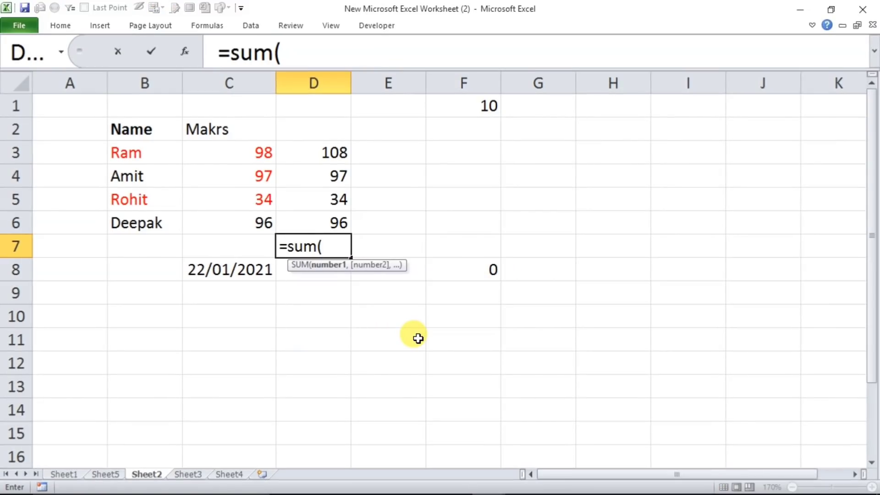
left_click_drag(329, 154, 336, 199)
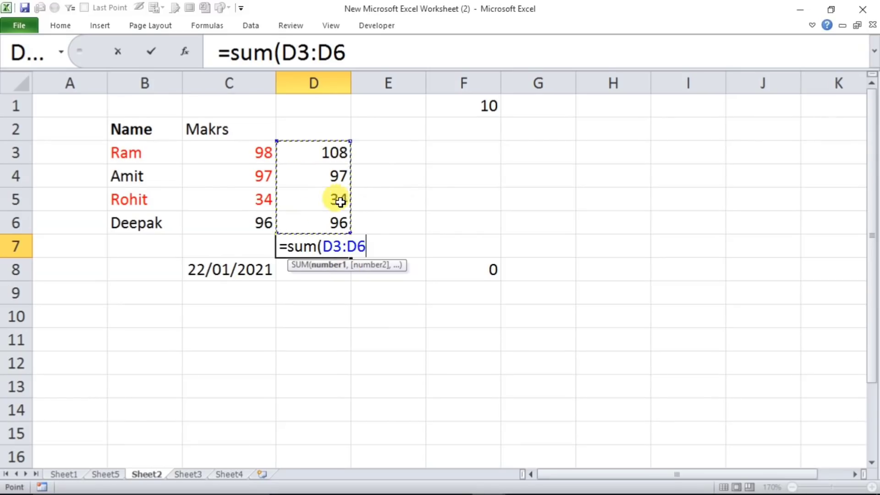
key("Return")
left_click(338, 245)
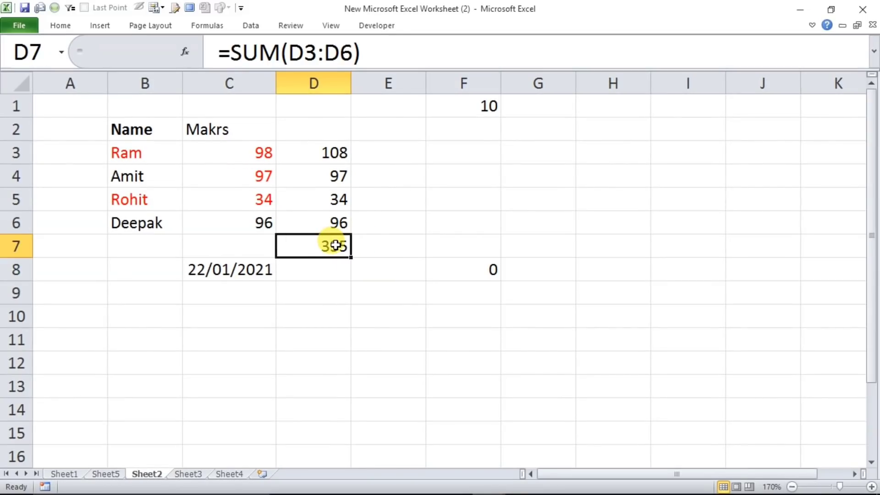
Change cell D4 to 3434 and check the sum formula's cell D7
left_click(333, 180)
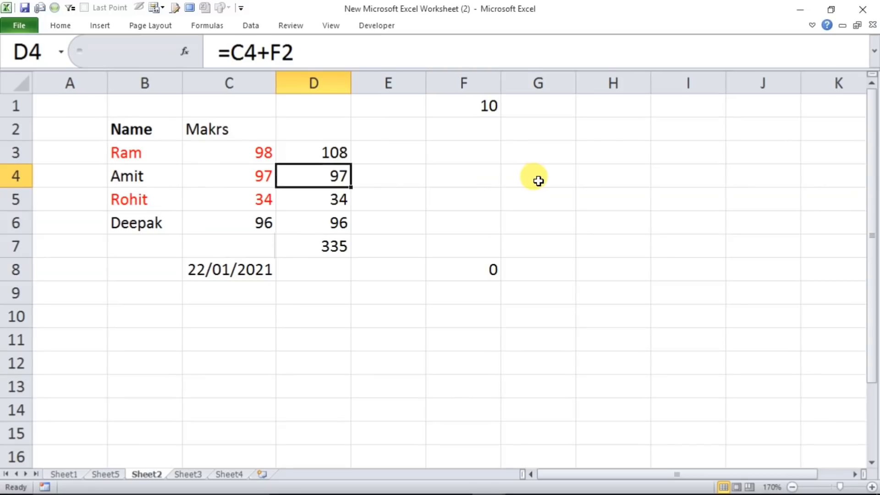
type("3434")
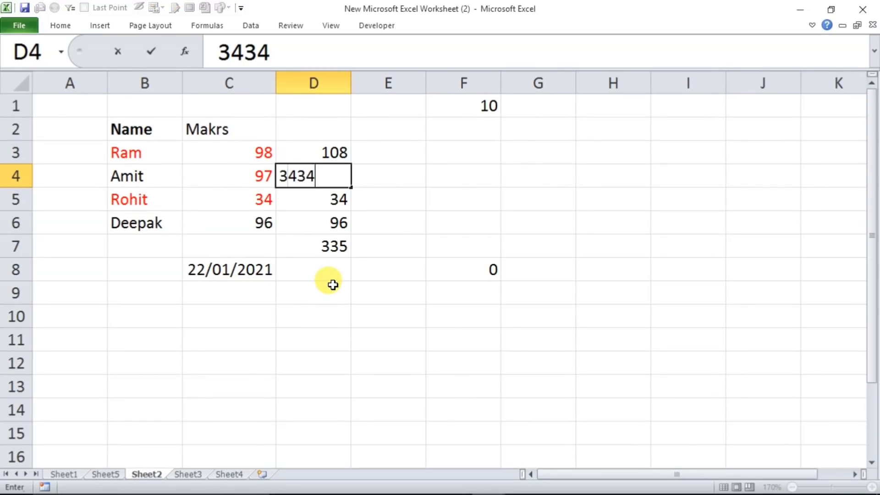
key("Return")
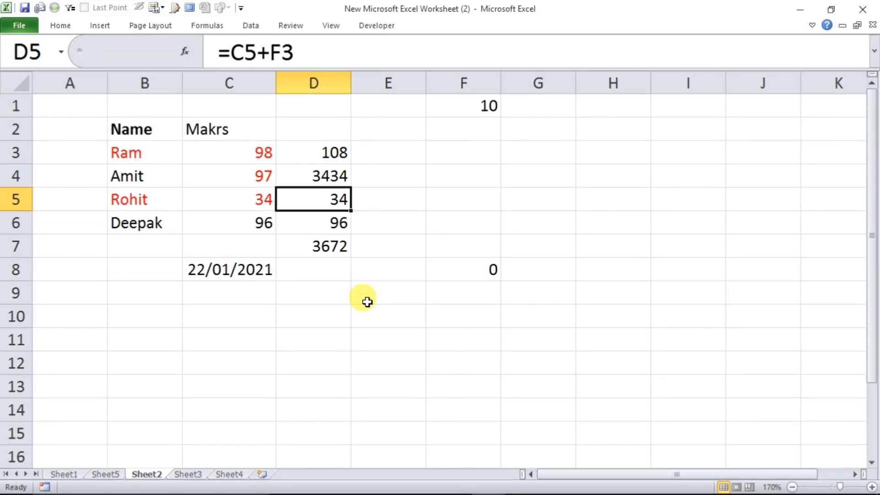
left_click(319, 250)
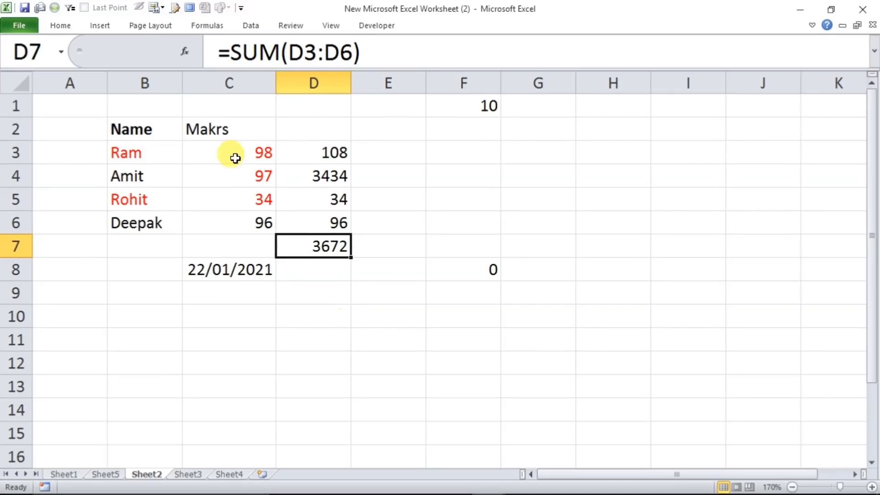
Set the workbook's calculation option to Manual
left_click(207, 26)
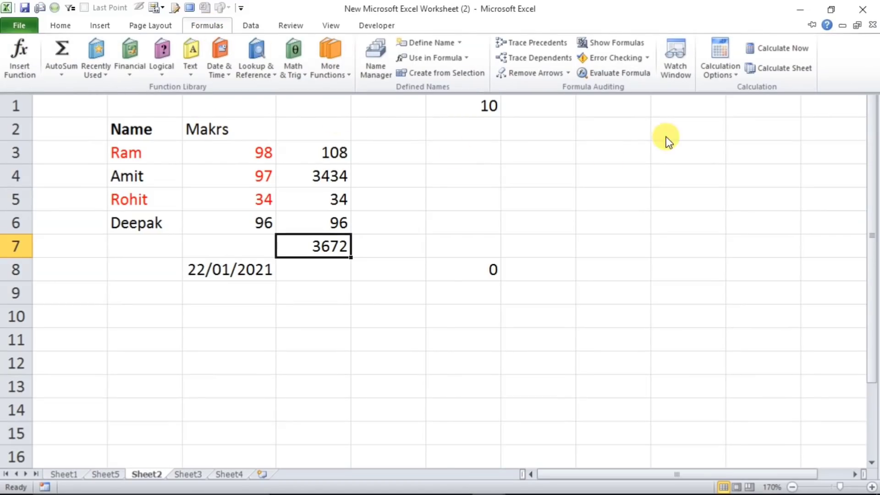
left_click(726, 75)
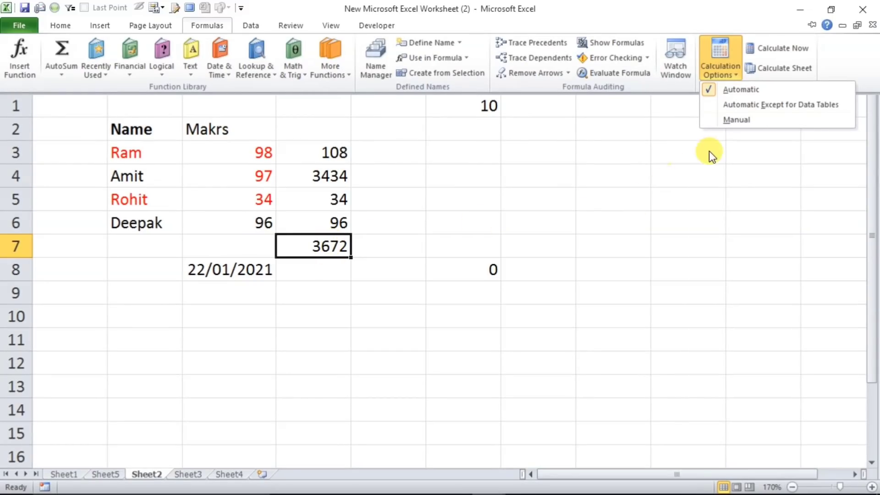
left_click(731, 120)
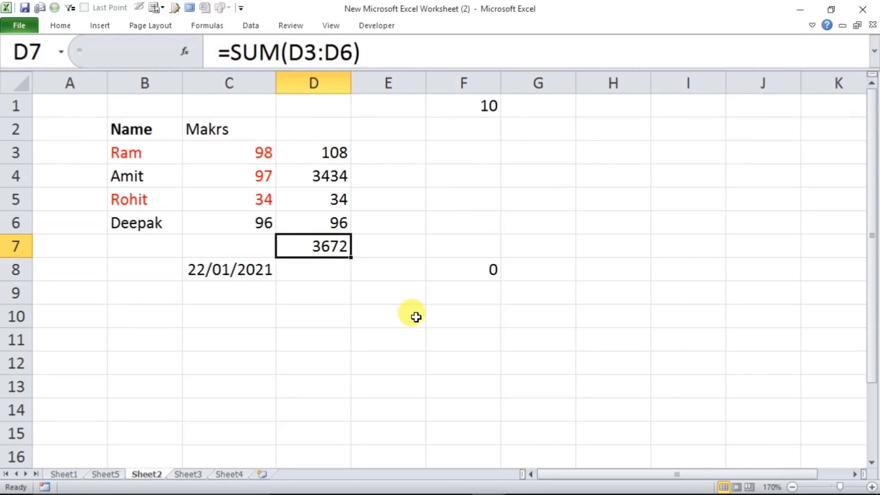
left_click(363, 324)
Set cell D4 to 1 and recalculate the workbook manually
left_click(328, 174)
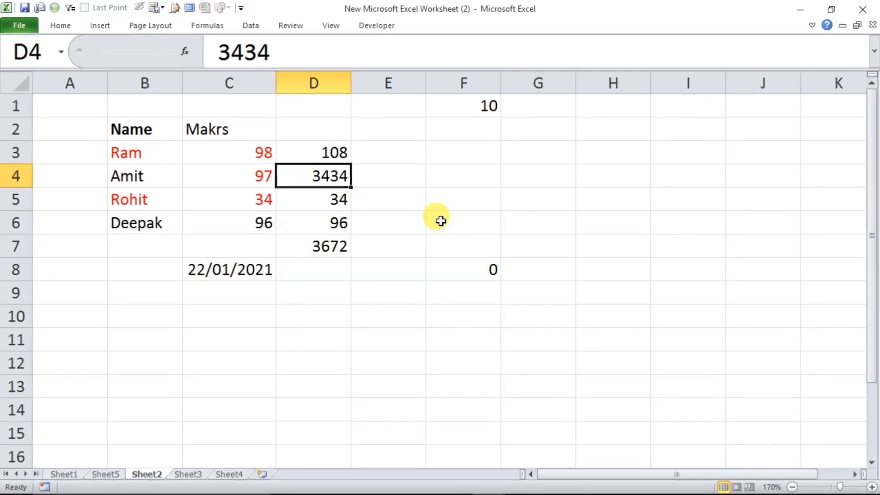
type("1")
left_click(488, 198)
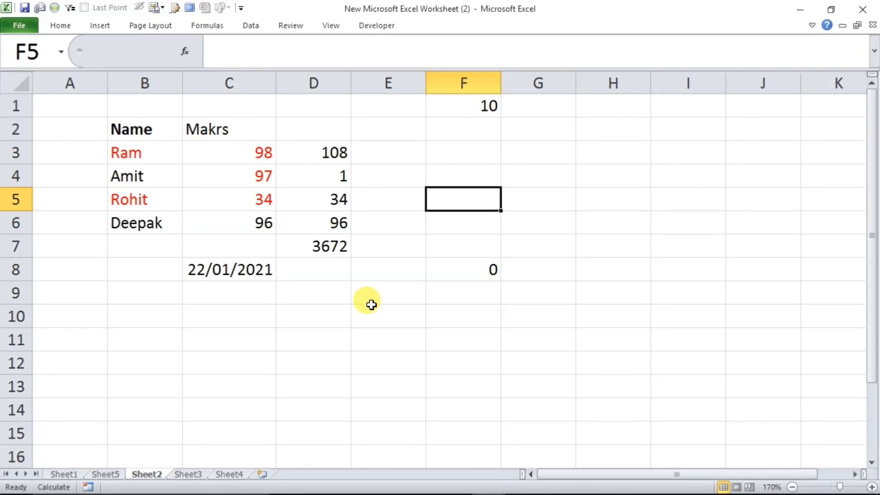
key("F9")
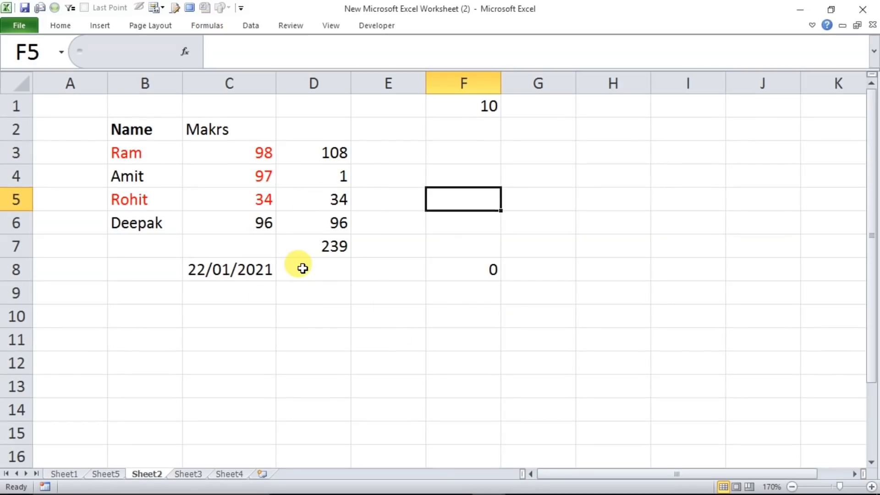
Set the calculation option to Automatic, and look briefly at Sheet3 before returning to Sheet2
left_click(211, 24)
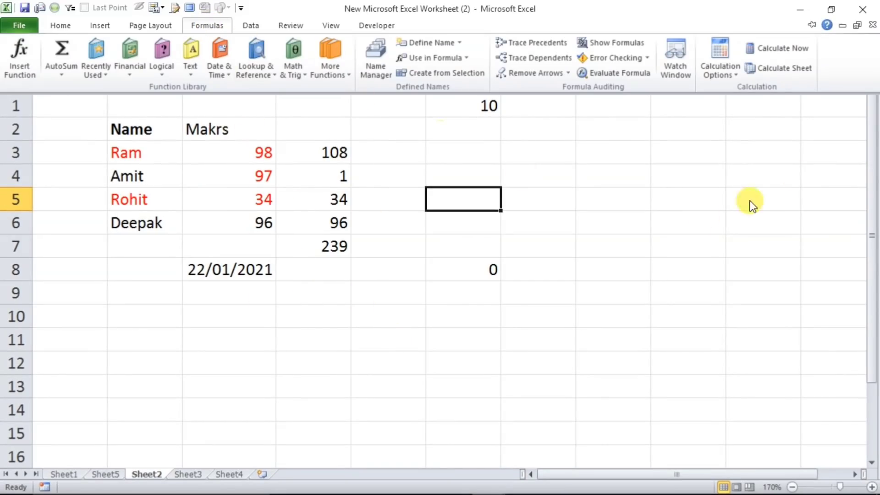
left_click(719, 71)
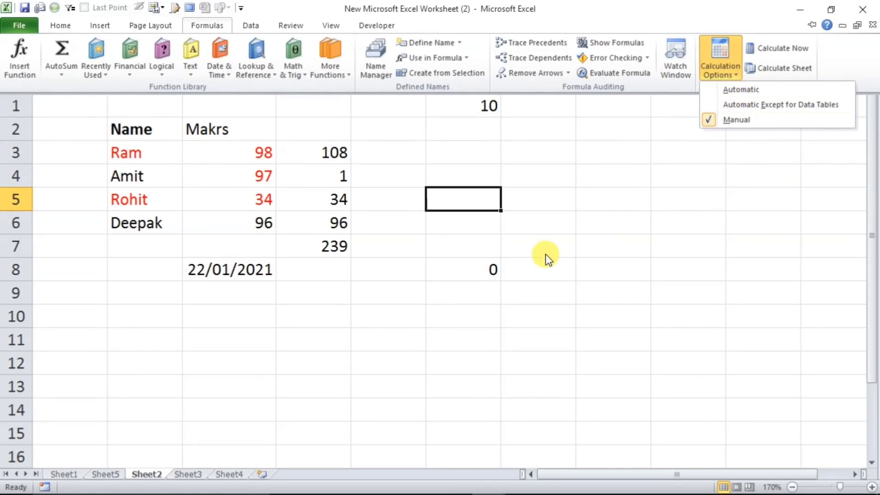
left_click(726, 94)
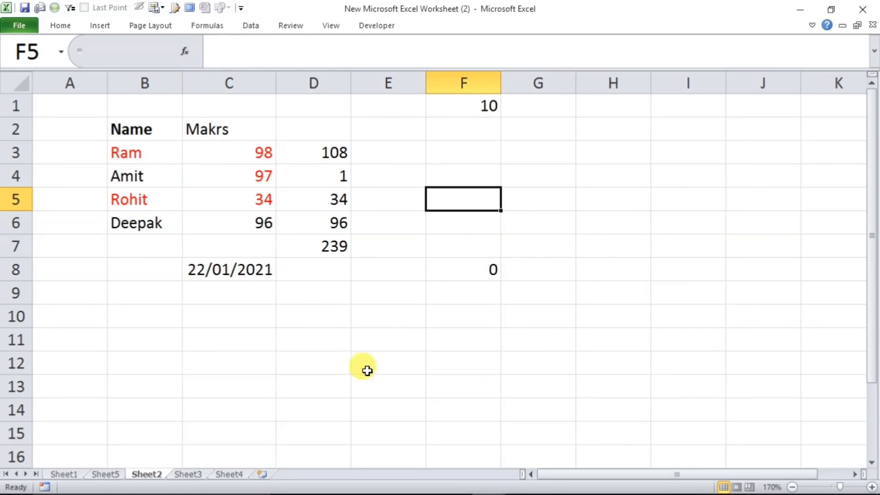
left_click(184, 474)
left_click(148, 474)
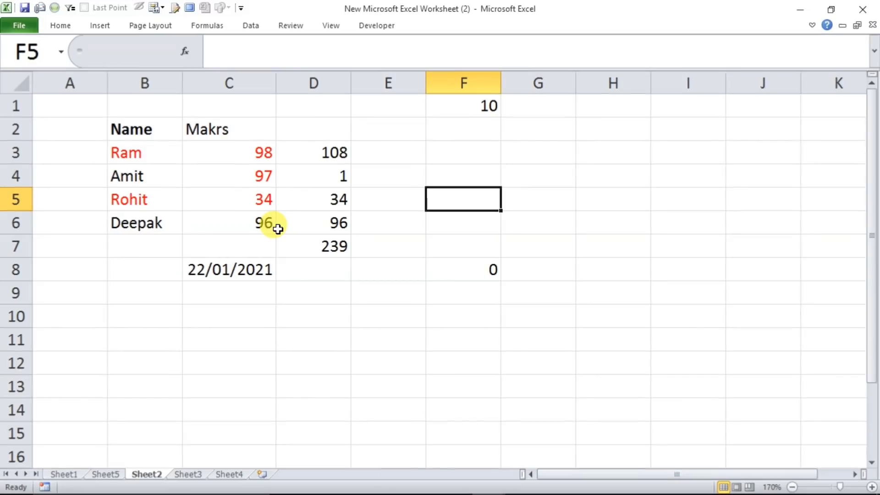
Show the ribbon key tips and use them to reach the border options, applying All Borders to cell F5
key("F10")
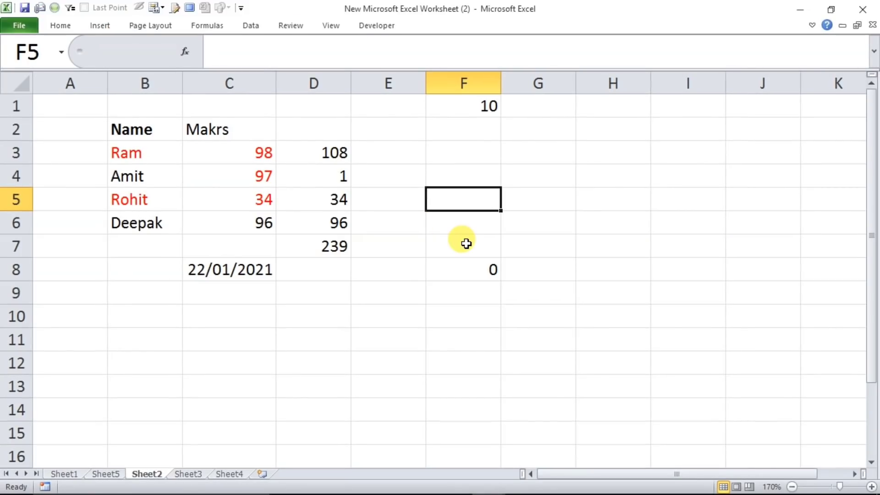
key("alt")
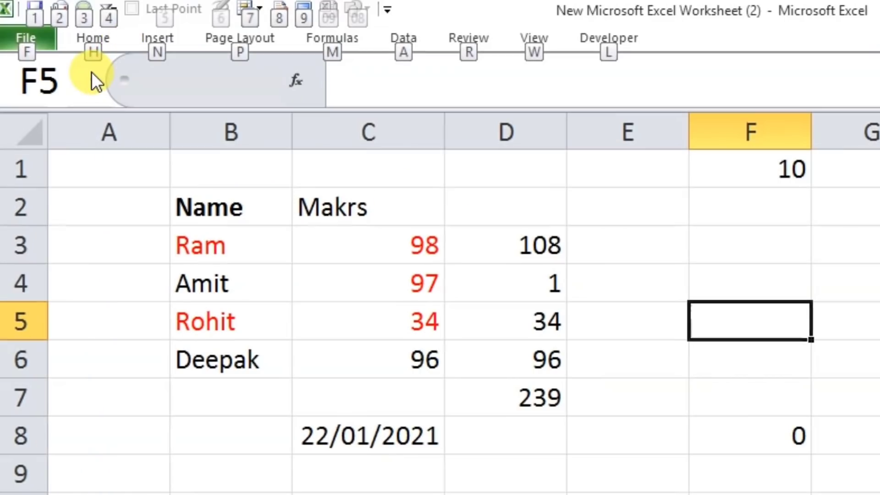
key("h")
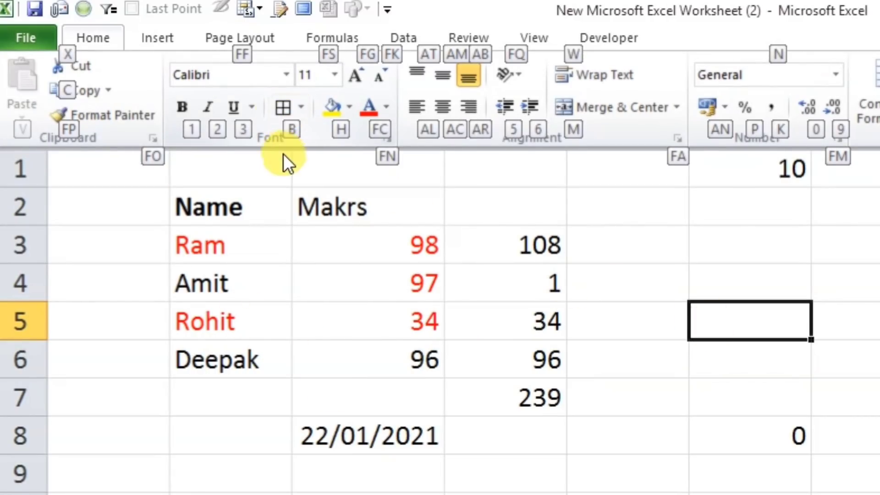
key("b")
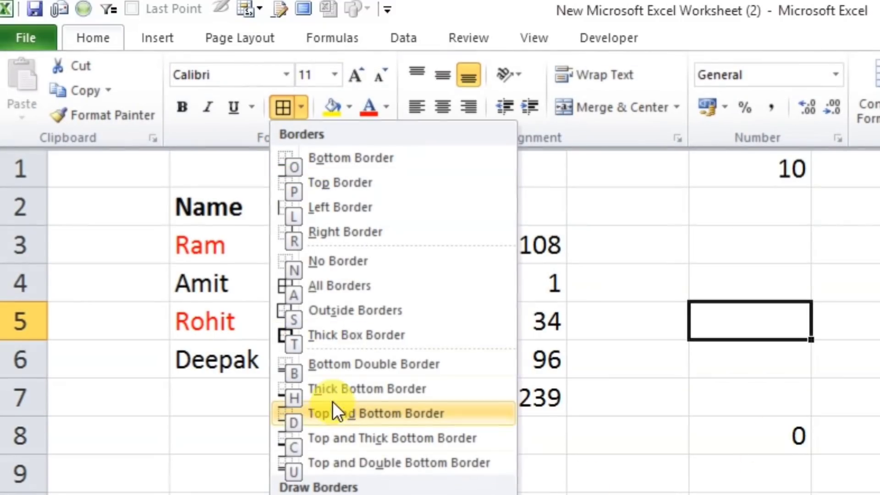
left_click(304, 288)
left_click(839, 475)
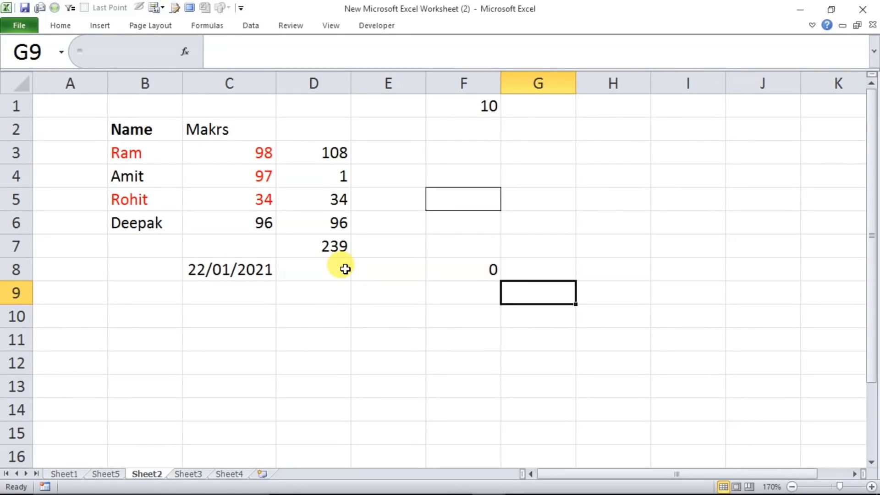
Open the shortcut menu for cell C9 and browse through its commands without choosing one
key("Left")
key("Left")
key("Left")
key("Left")
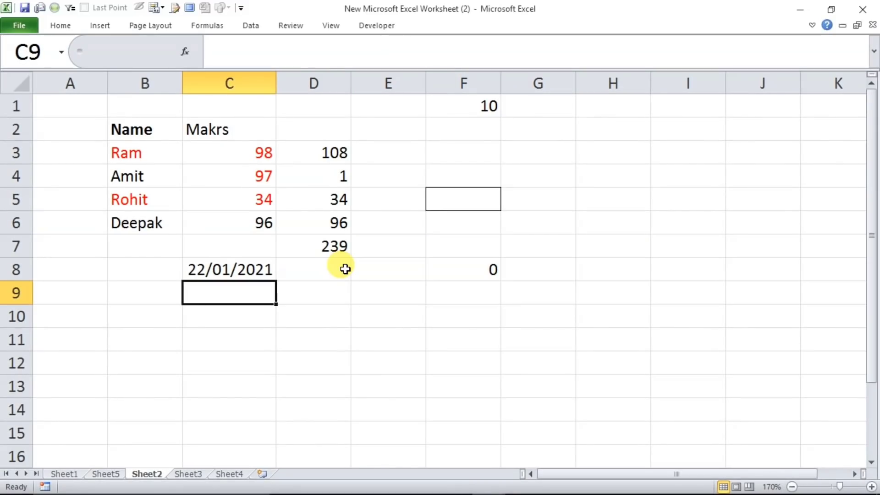
key("shift+F10")
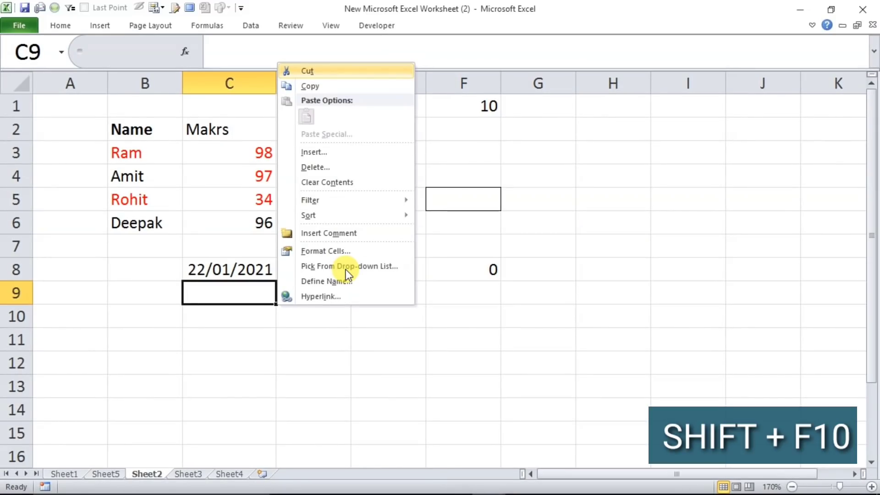
key("Down")
key("Down")
key("Down")
key("Down")
key("Down")
key("Down")
key("Down")
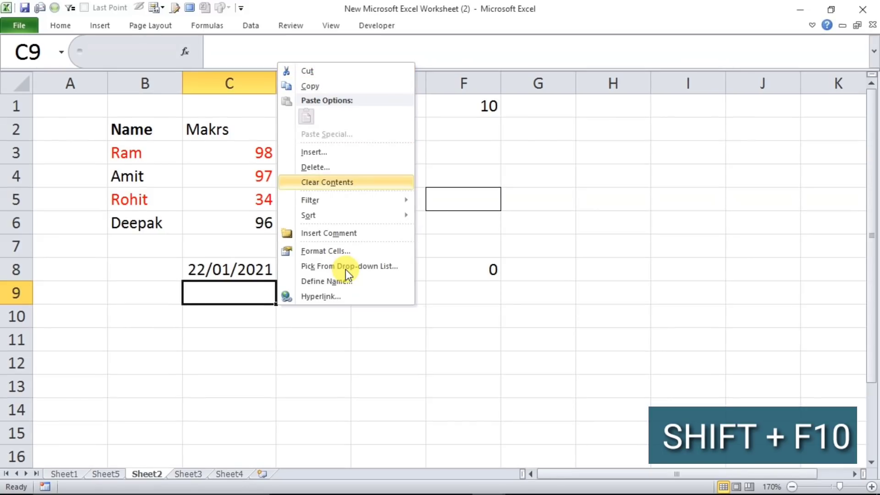
key("Up")
key("Up")
key("Up")
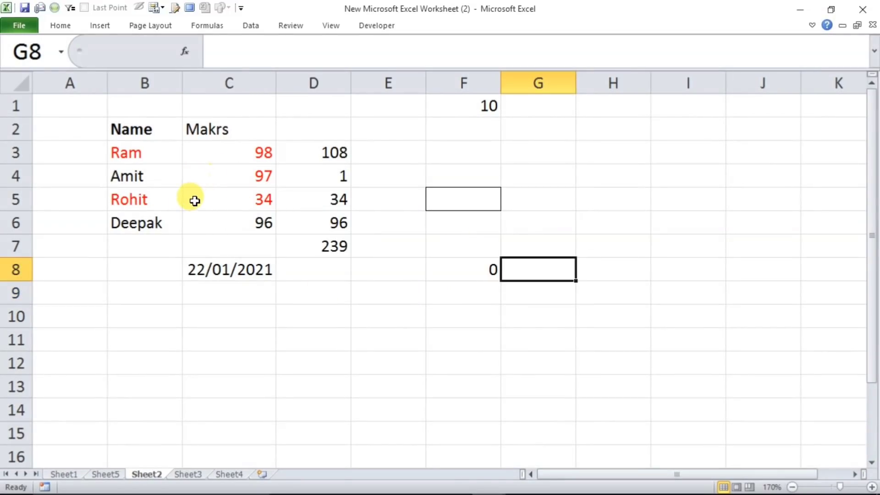
Create a chart on its own sheet from the names and marks in B2:C6, and return to Sheet2
left_click(143, 131)
left_click_drag(143, 131, 221, 218)
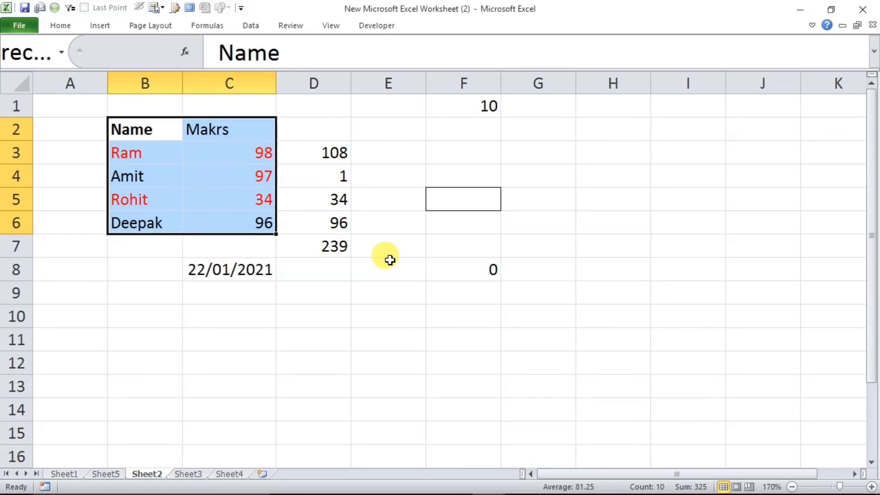
key("F11")
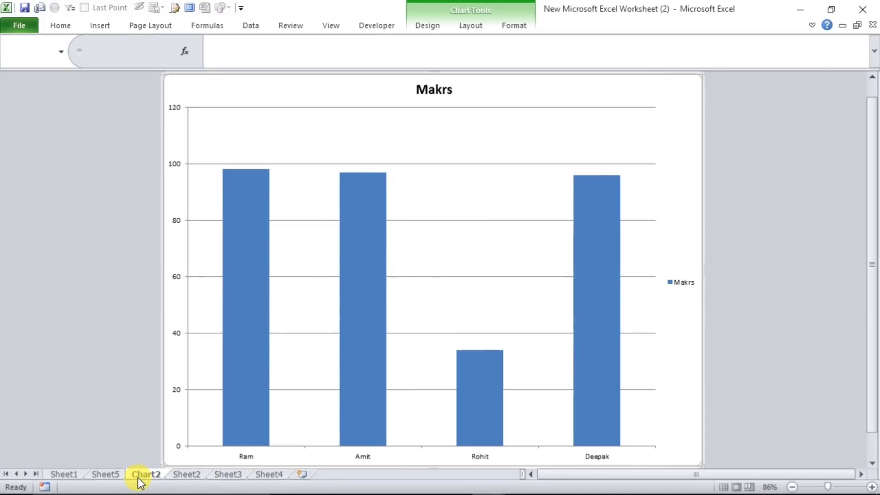
left_click(106, 476)
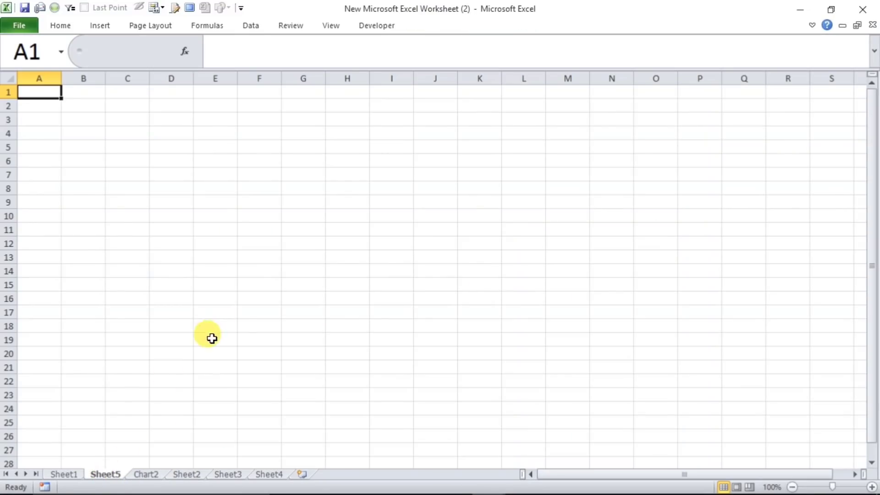
left_click(156, 474)
left_click(179, 476)
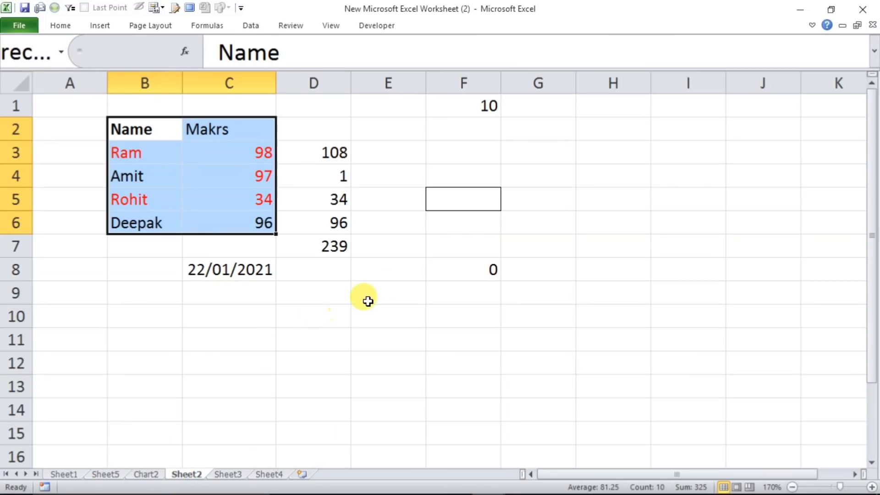
Deselect the data range on Sheet2, and open the Visual Basic editor briefly before closing it
left_click(399, 291)
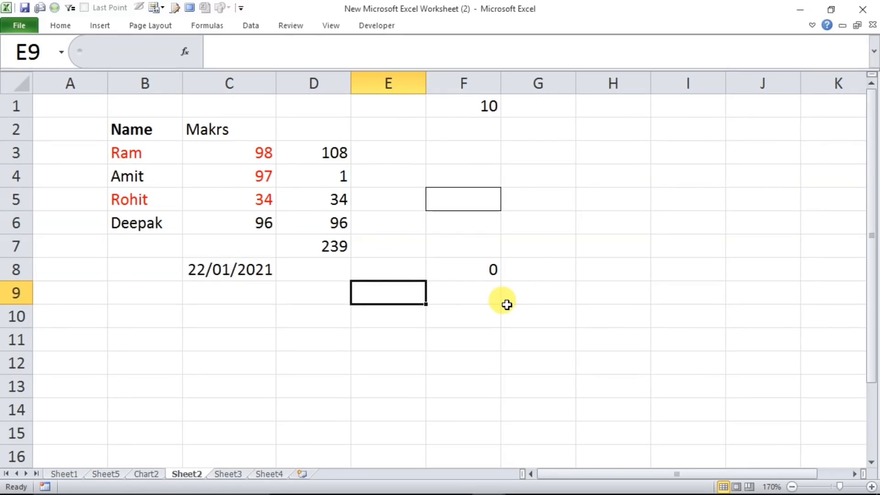
key("alt+F11")
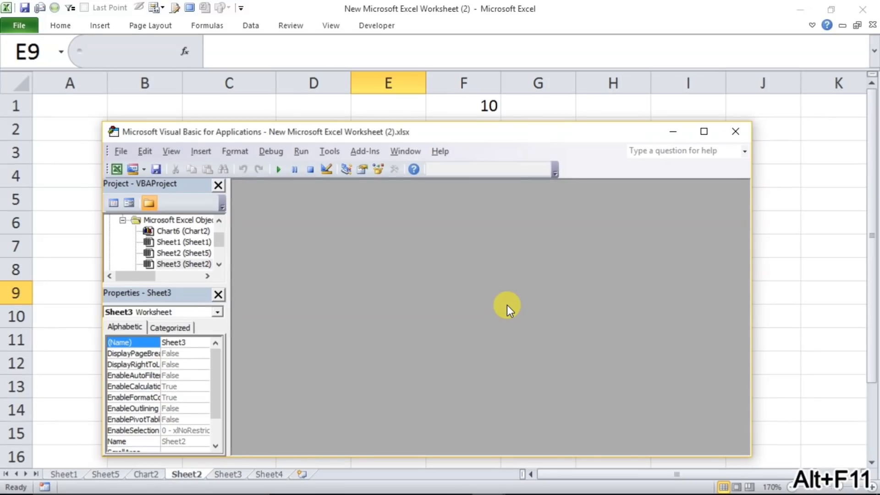
left_click(735, 132)
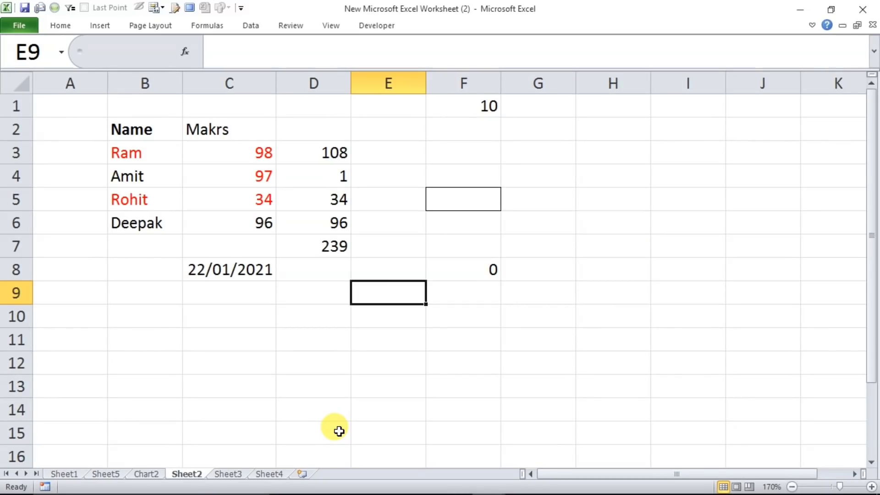
Insert four new blank worksheets before Sheet2
key("shift+F11")
key("shift+F11")
key("shift+F11")
key("shift+F11")
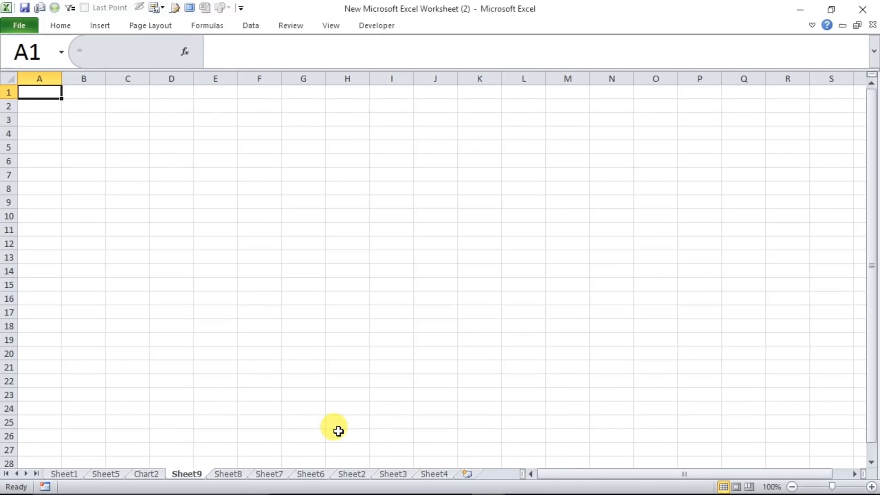
Open the Save As dialog for the workbook and close it without saving a copy
key("F12")
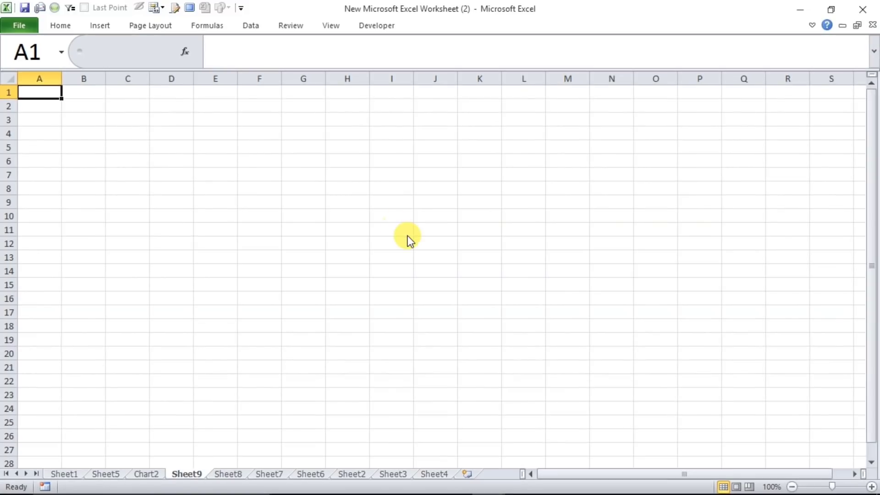
key("F12")
mouse_move(629, 492)
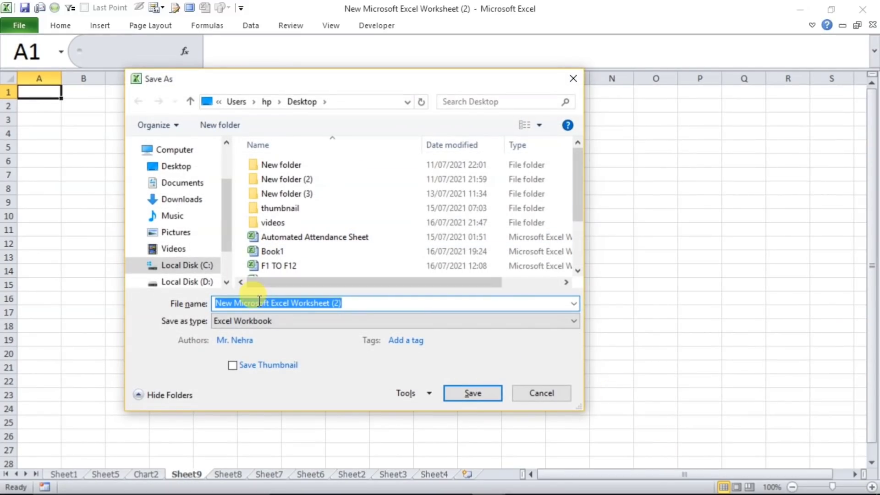
left_click(573, 85)
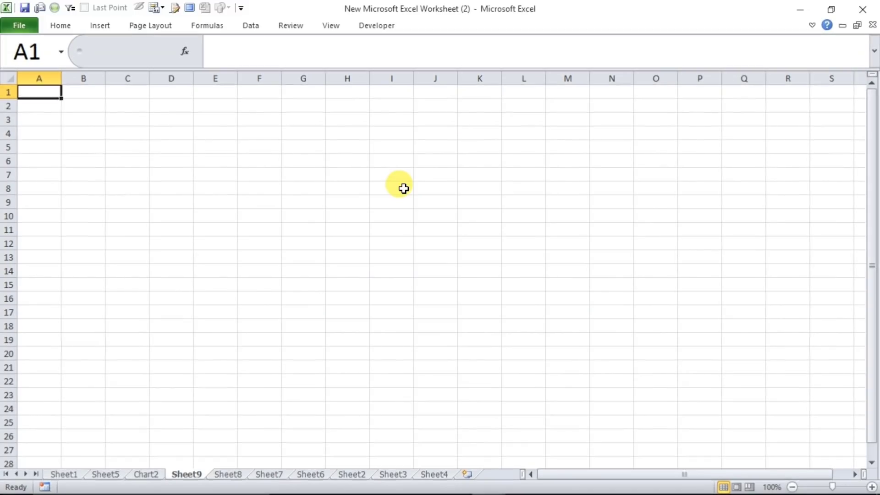
Close the workbook and exit the program
left_click(862, 9)
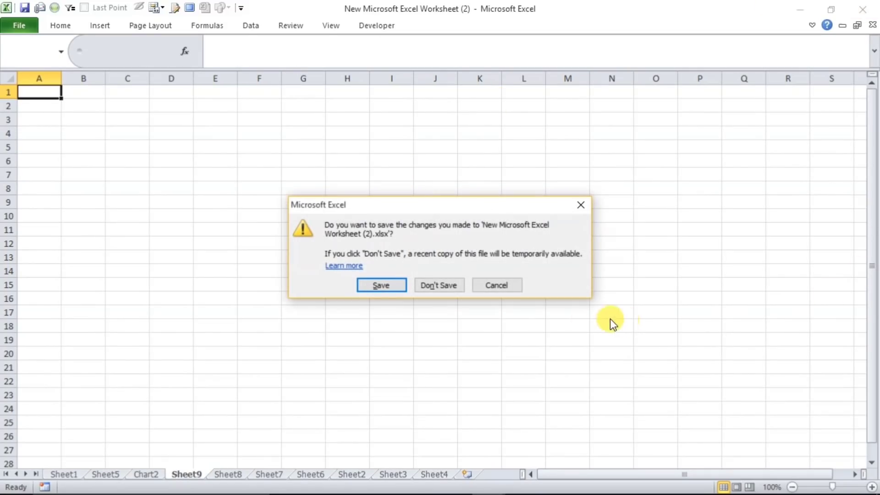